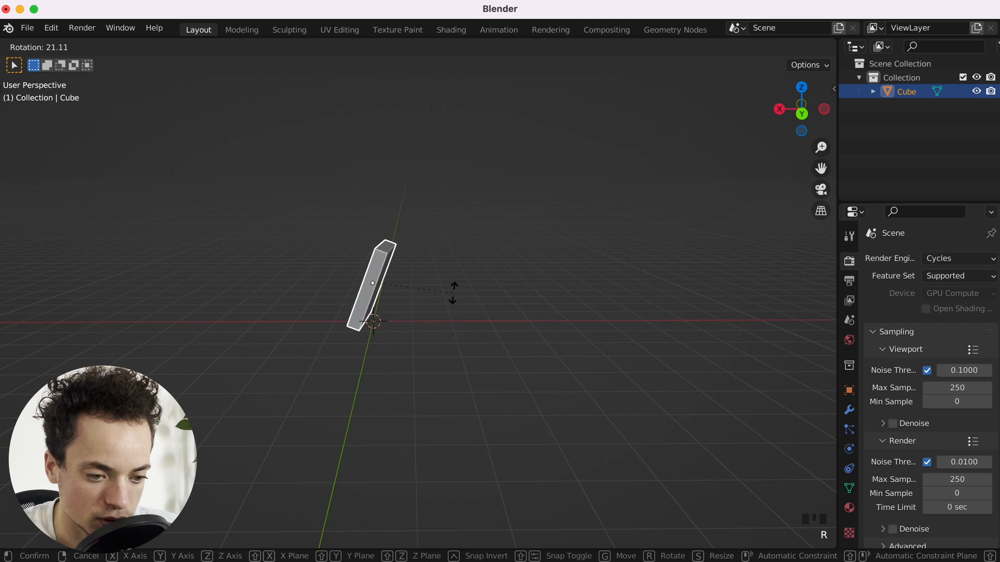
Tilt the upright slab by about 21 degrees and stretch it along its local Z axis to a scale of about 2.2.
left_click(454, 293)
scroll(454, 293, "up", 4, "super")
scroll(453, 293, "down", 3)
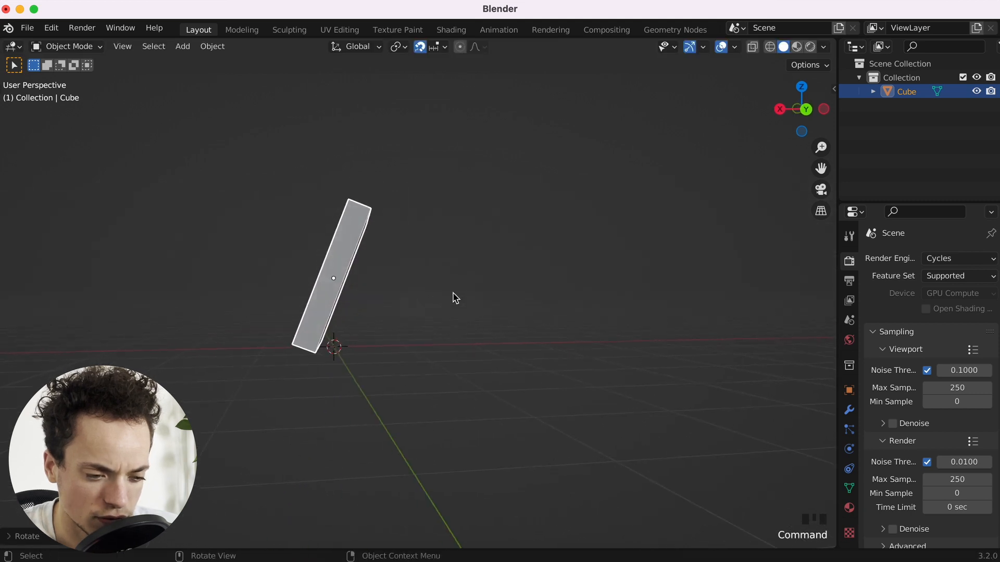
scroll(453, 294, "up", 2)
scroll(346, 307, "right", 3)
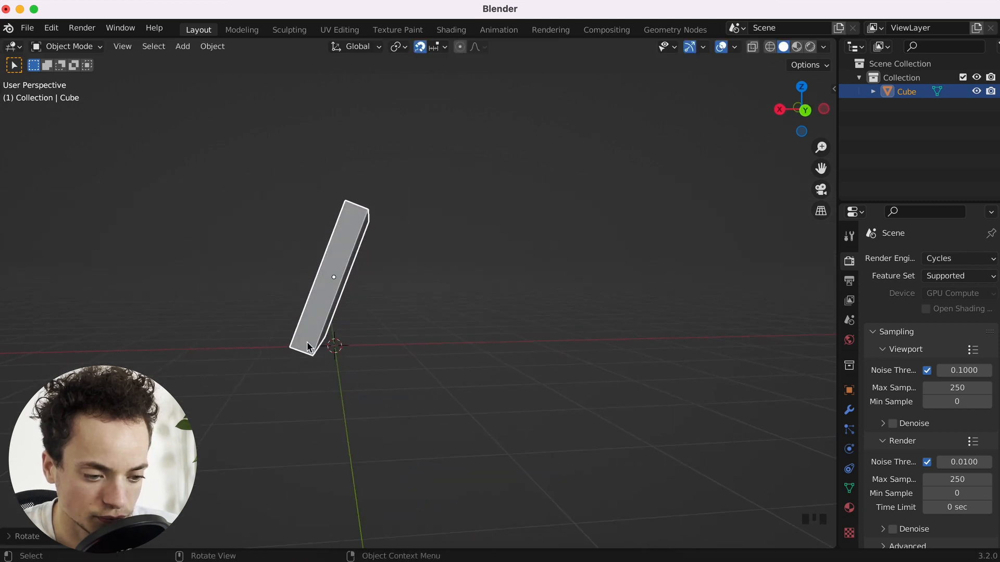
key("s")
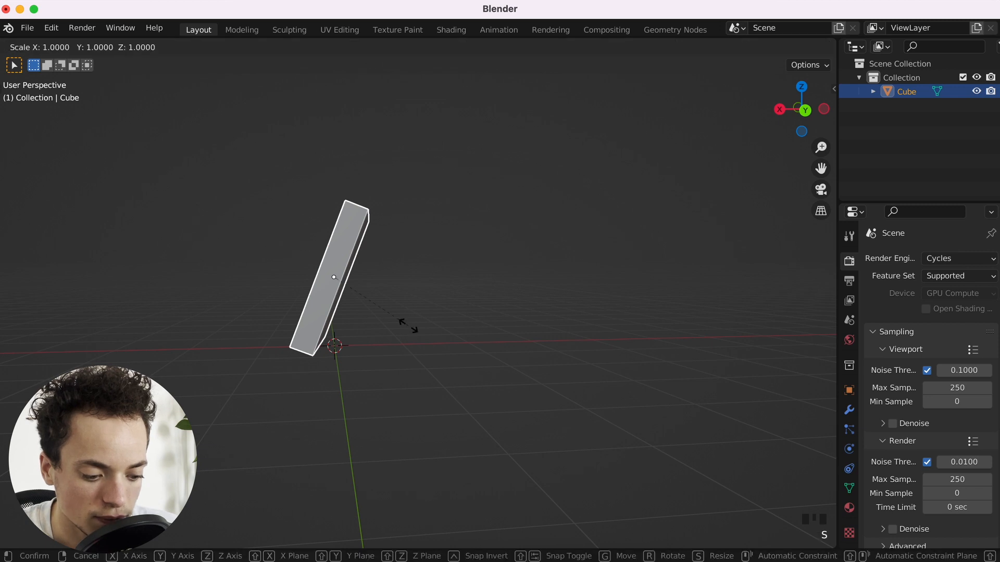
key("z")
key("z")
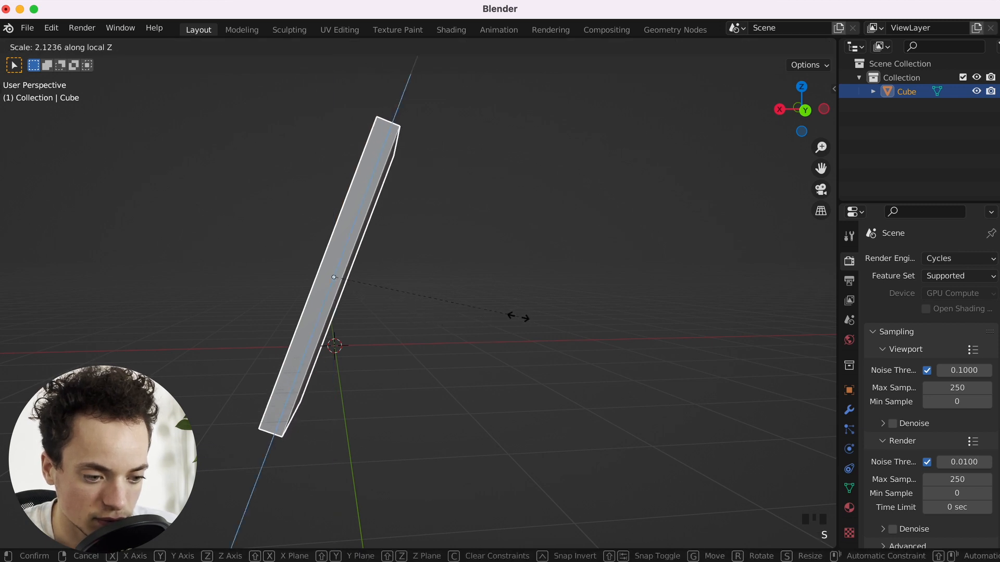
left_click(527, 315)
Add a new cube and flatten it along the global Z axis to a thickness scale of about 0.17.
scroll(529, 317, "right", 2, "shift")
key("shift+a")
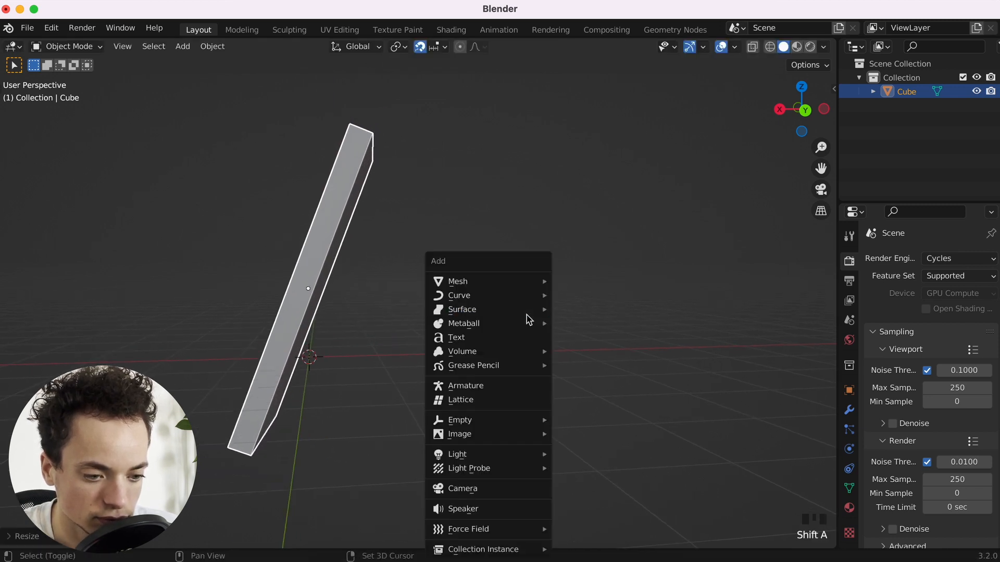
mouse_move(516, 289)
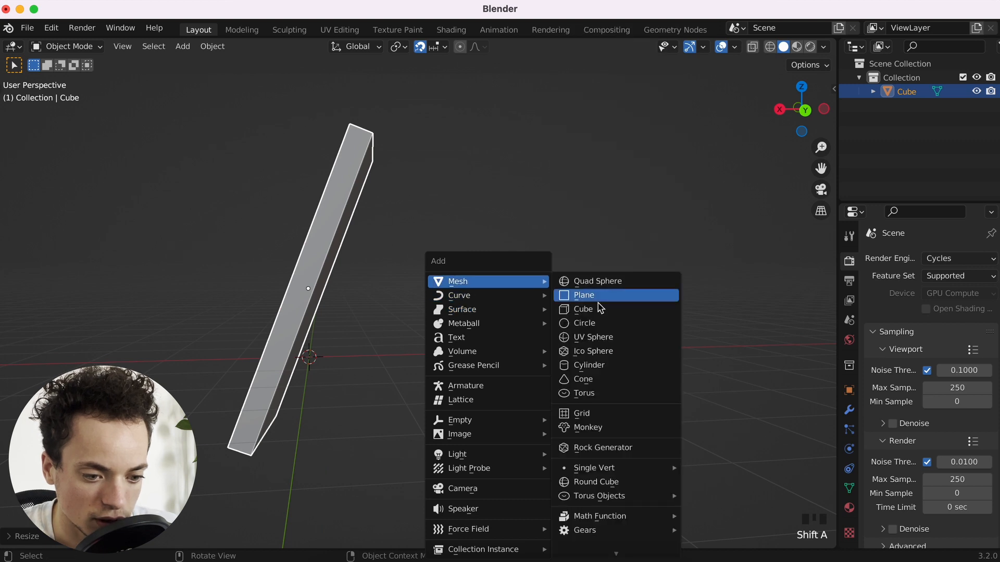
left_click(584, 296)
key("s")
key("z")
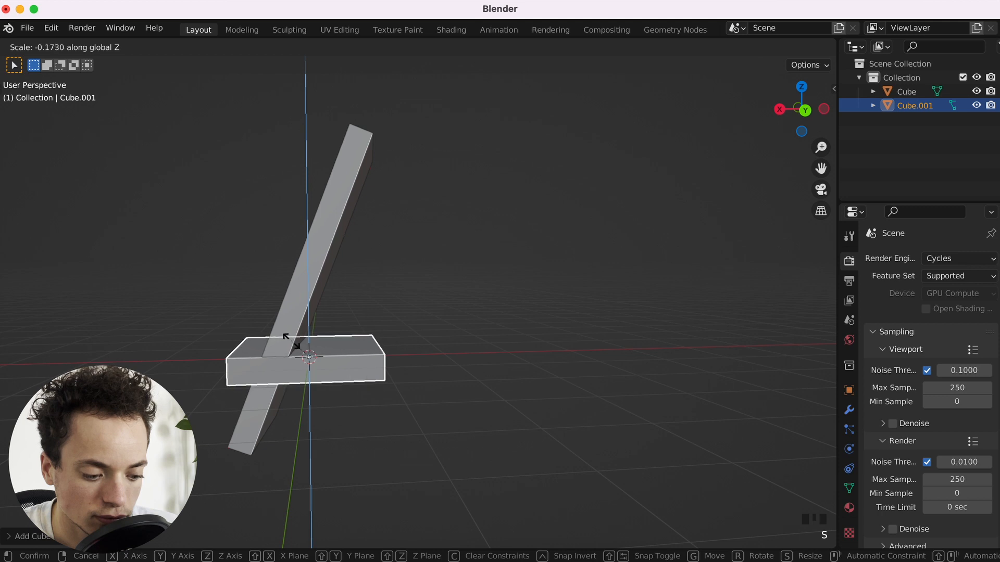
left_click(407, 374)
Enlarge the flattened cube by about 2.4 times in X and Y only, keeping its thickness.
key("s")
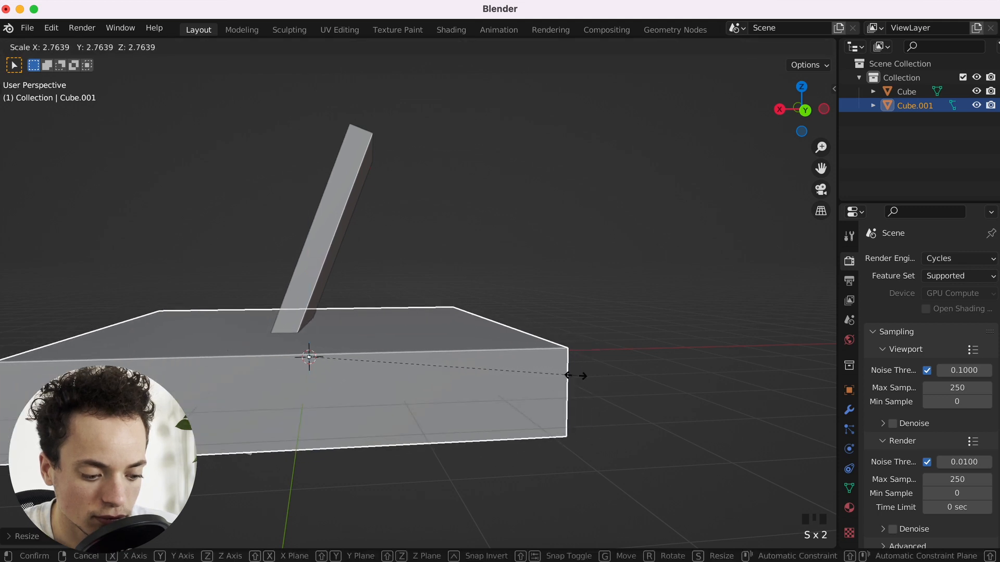
key("s")
key("shift+z")
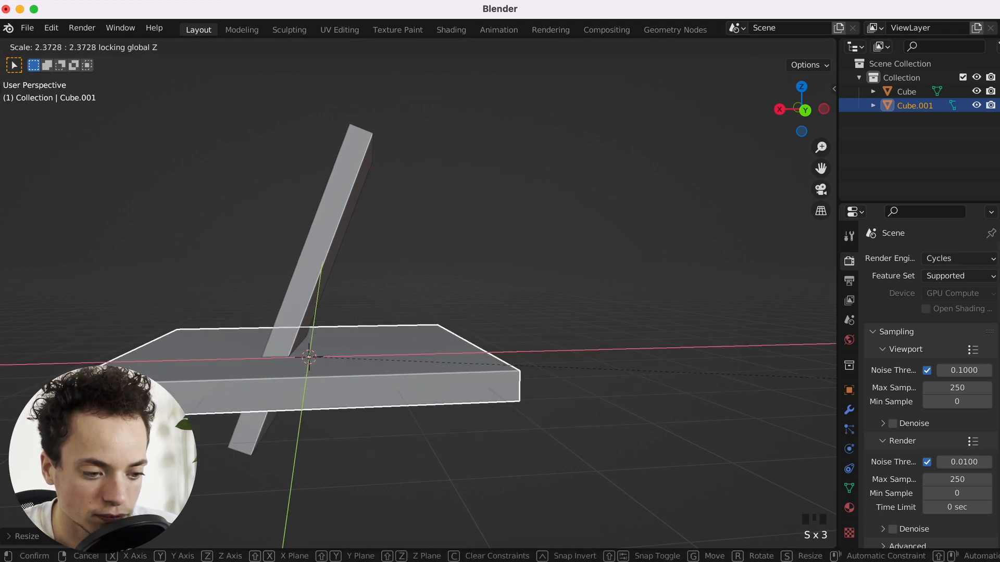
left_click(128, 384)
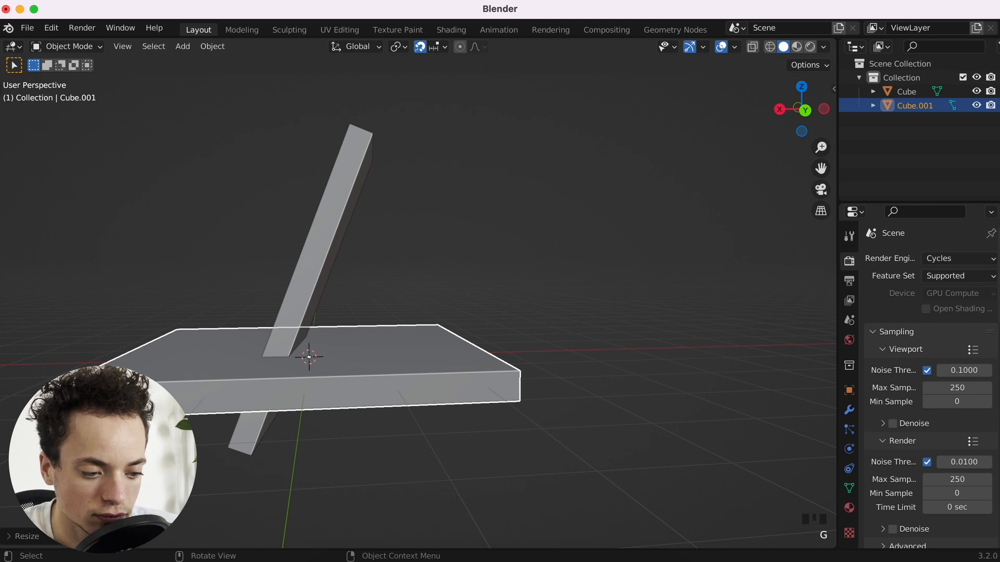
In front view, move the flat slab about 2.4 m in negative X and 2.1 m up so it crosses the tilted slab.
key("KP_1")
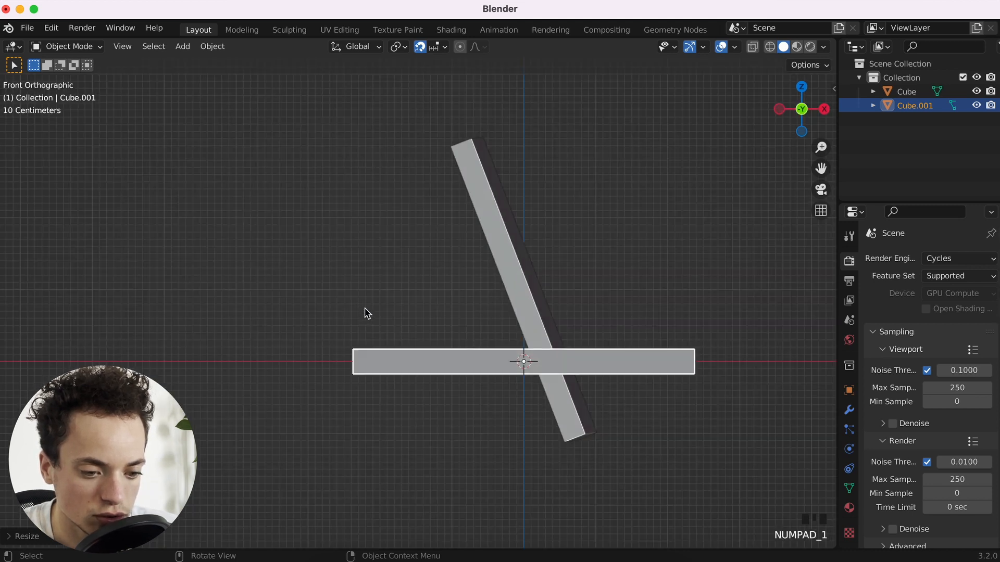
key("g")
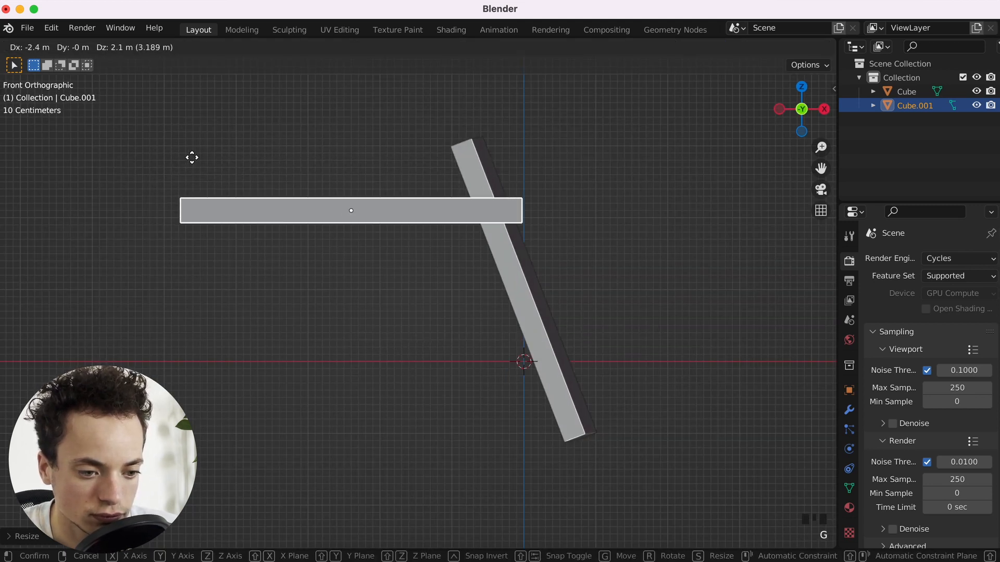
left_click(192, 158)
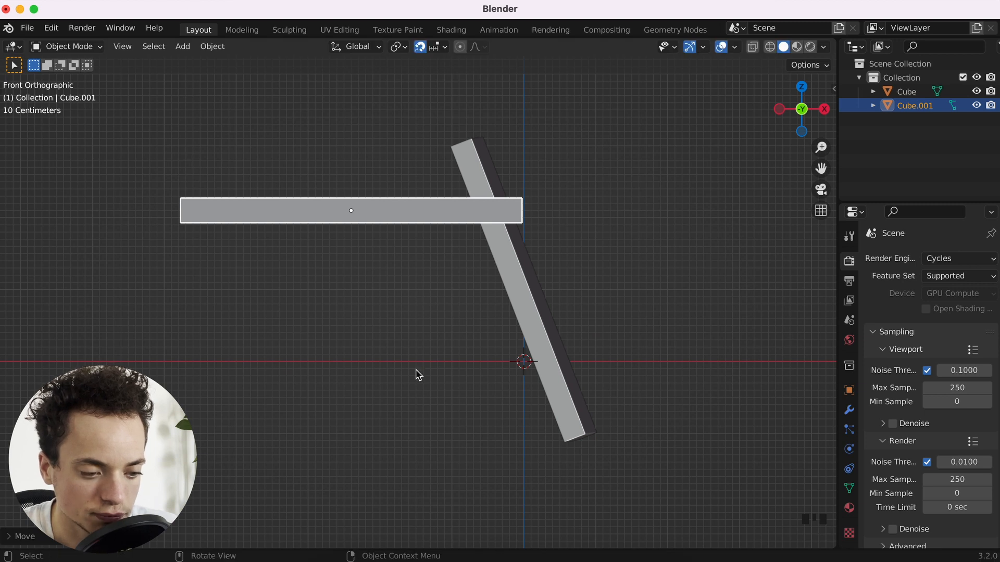
Straighten the tilted slab by setting its X rotation and Z rotation to 0°.
left_click(525, 329)
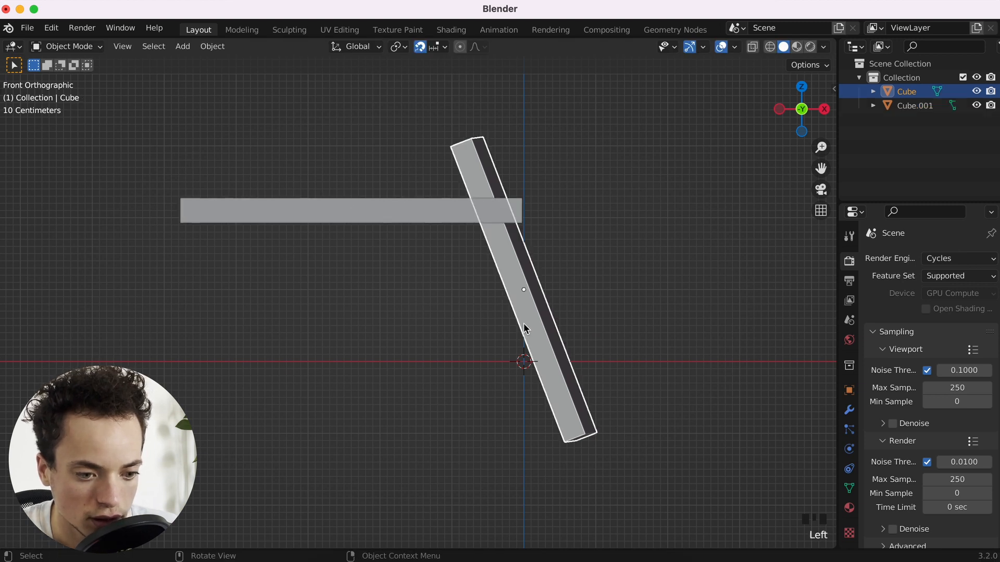
scroll(619, 307, "up", 5)
scroll(618, 307, "right", 8)
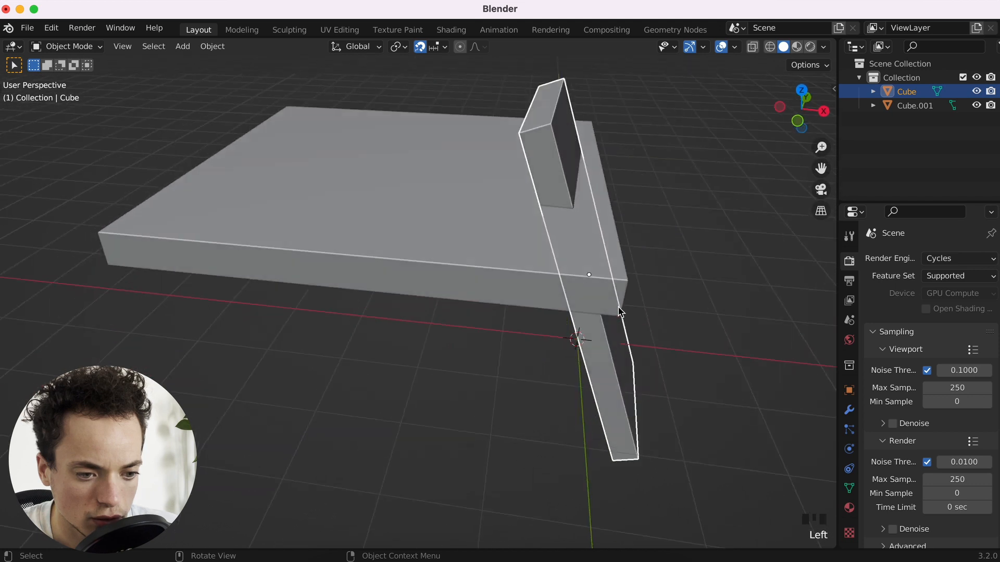
scroll(618, 307, "left", 6)
scroll(619, 312, "down", 8)
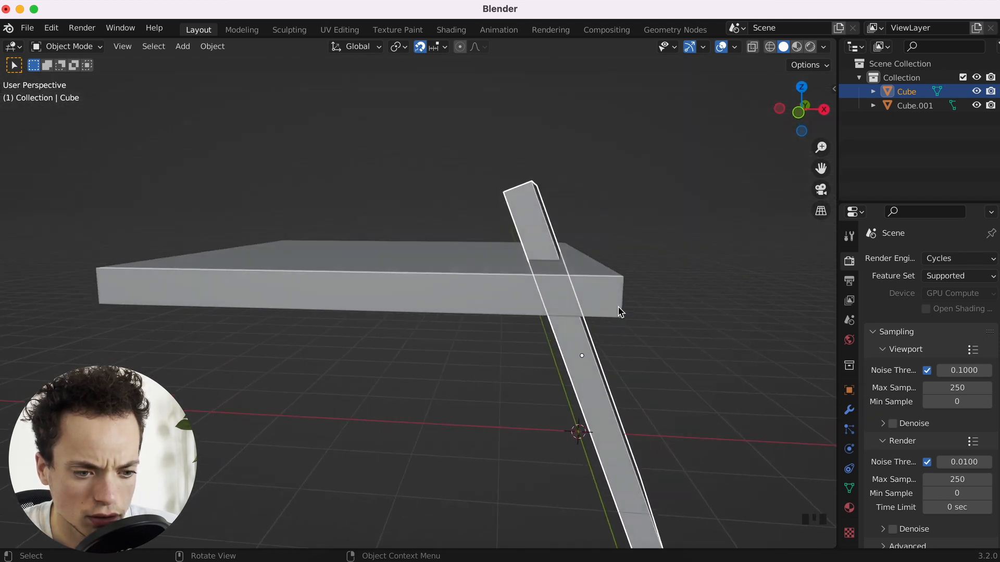
left_click(801, 111)
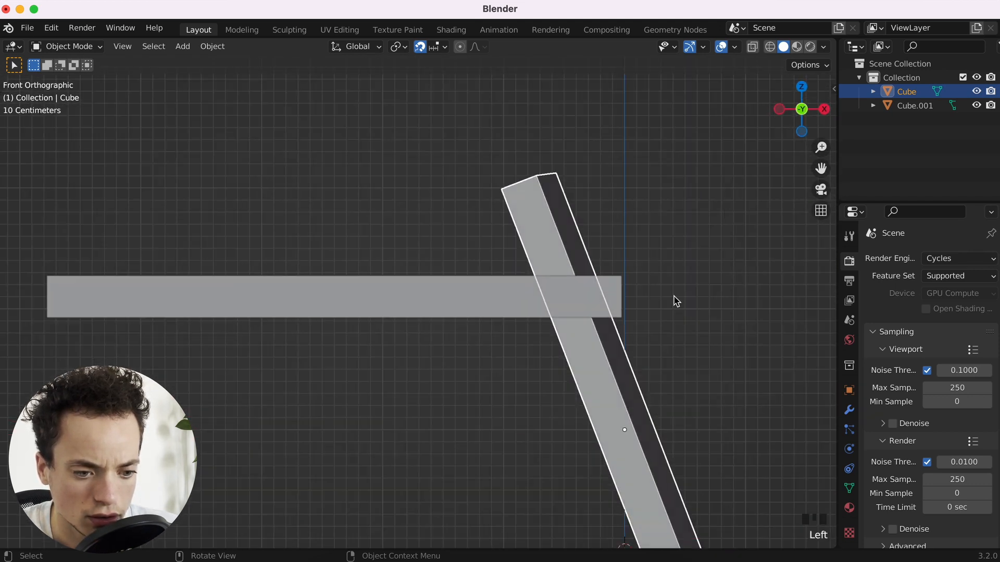
scroll(674, 301, "up", 6, "super")
scroll(674, 301, "down", 6, "super")
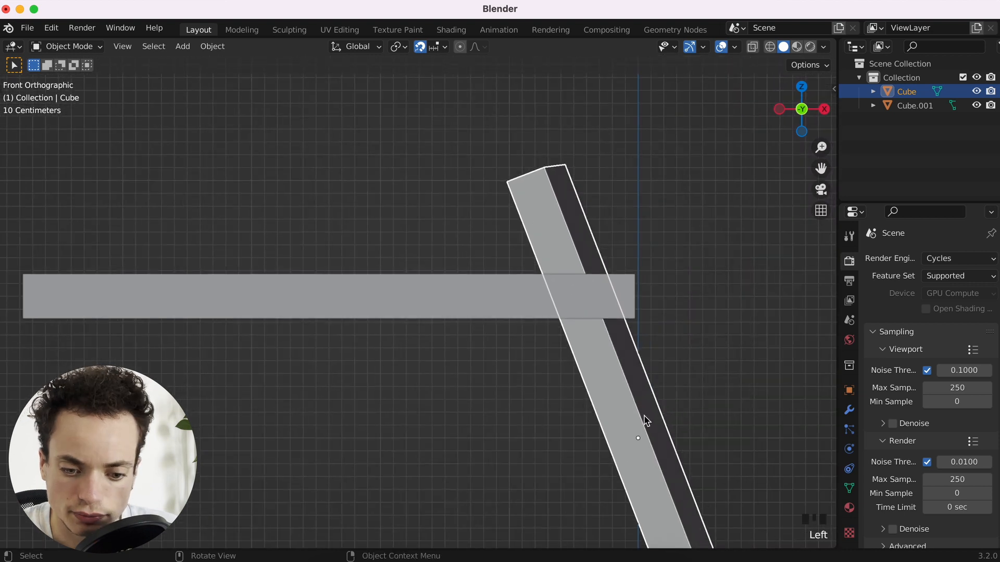
left_click(850, 392)
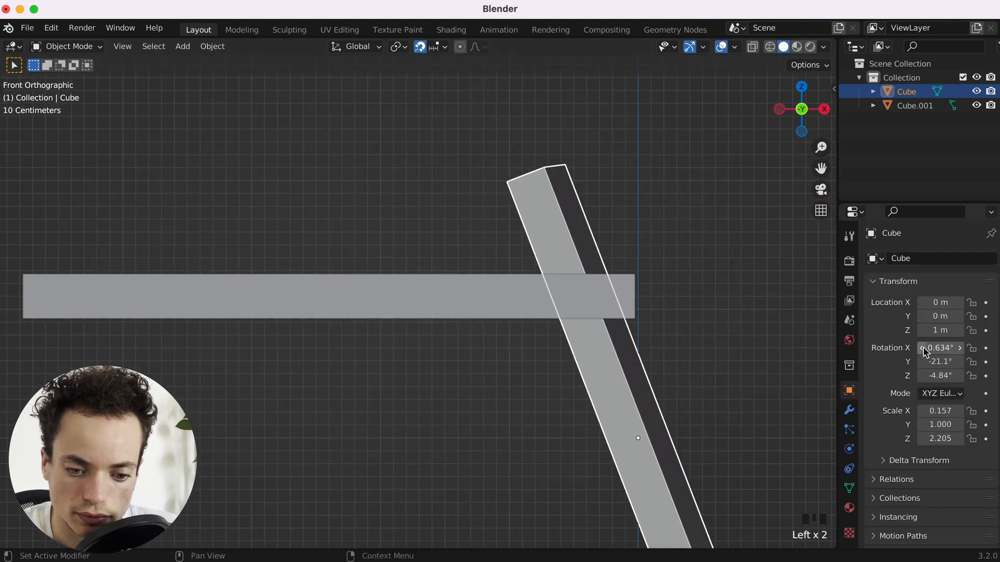
type("0")
key("Return")
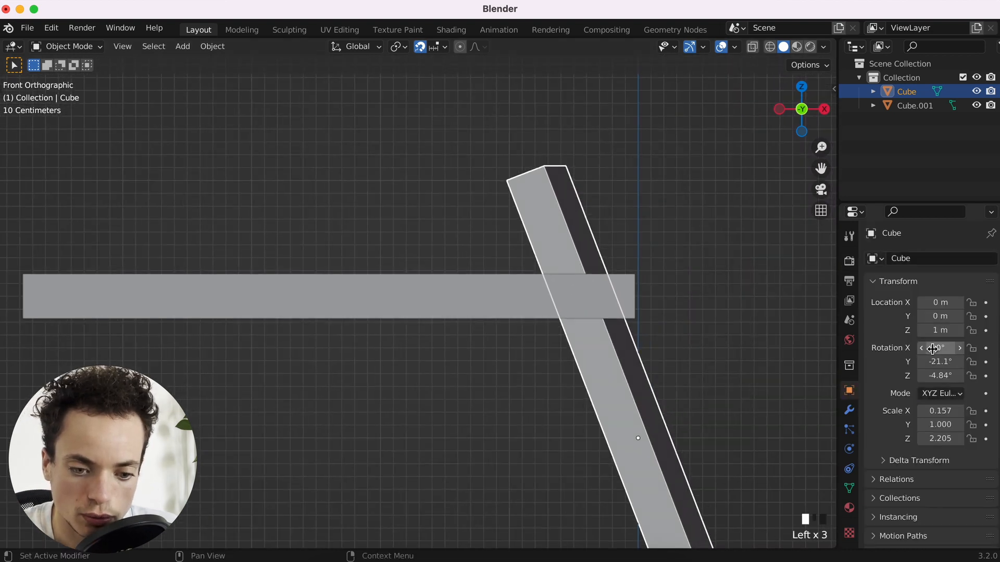
left_click(940, 375)
type("0")
key("Return")
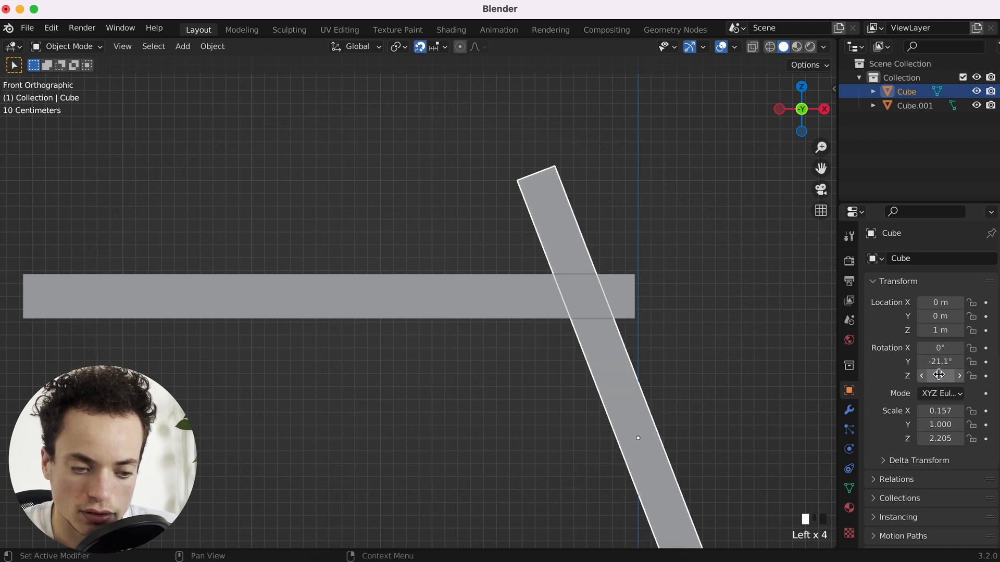
Duplicate the horizontal slab and place the copy below it at about X -3.8 m, Z 0 m.
scroll(488, 339, "down", 5, "shift")
scroll(489, 339, "down", 3, "super")
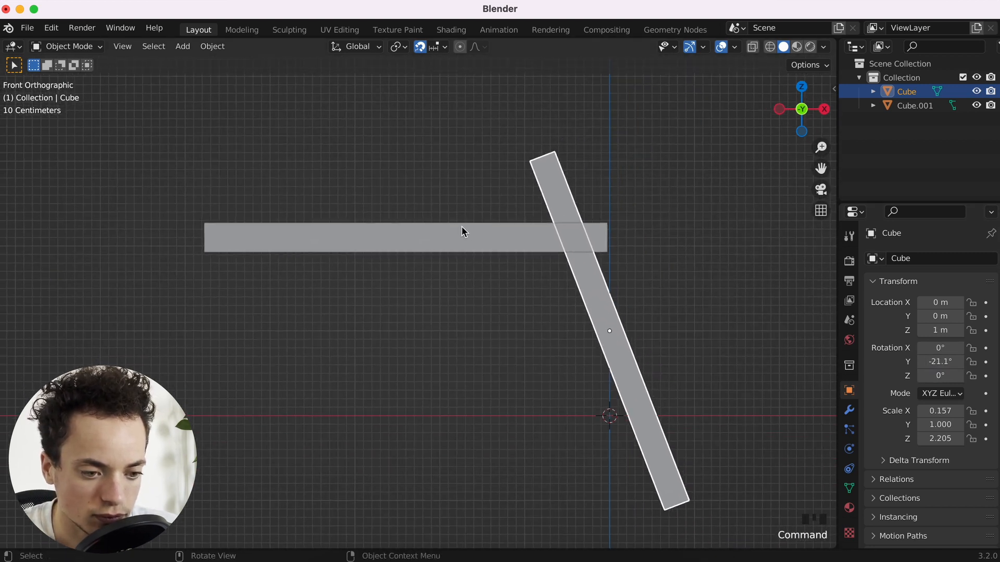
left_click(461, 237)
key("shift+d")
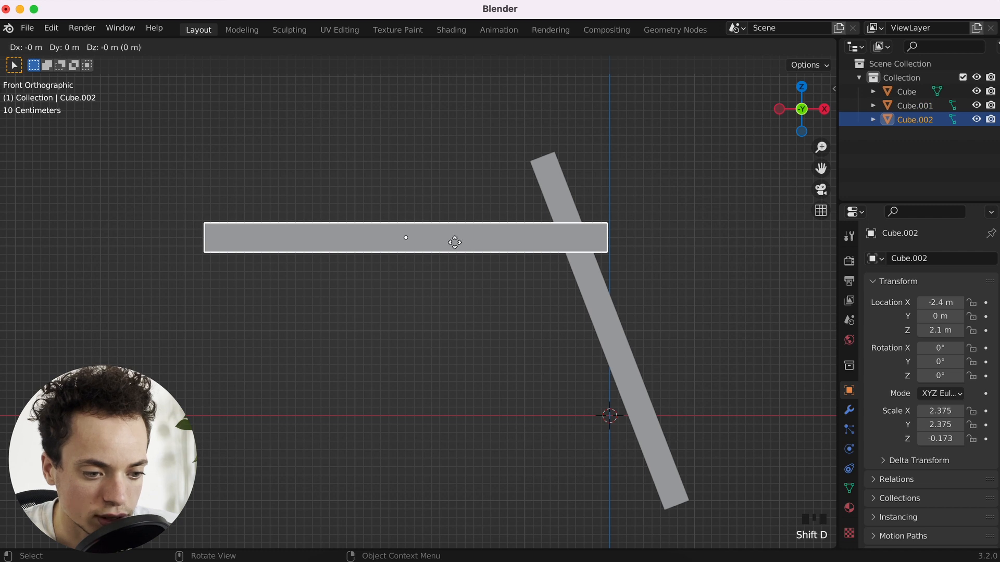
left_click(341, 413)
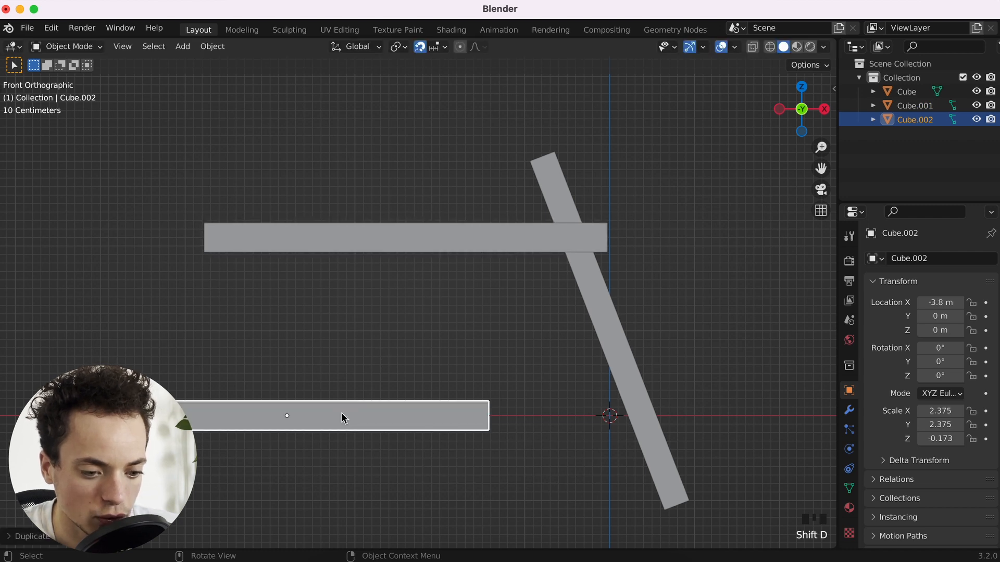
Rotate the copied slab 90° about the global Y axis and move it to about X -4 m, Z 0.7 m.
type("ry90")
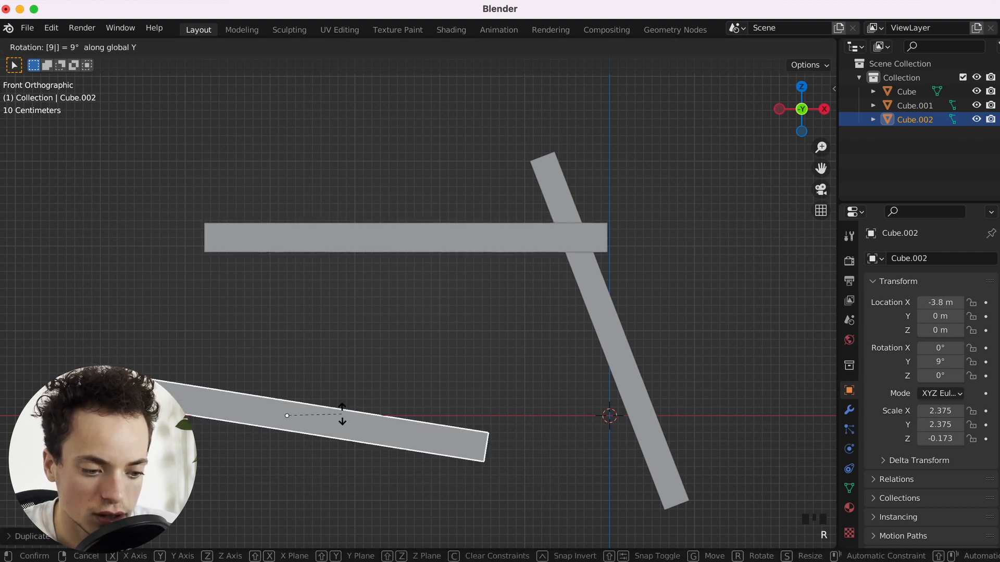
key("Return")
key("g")
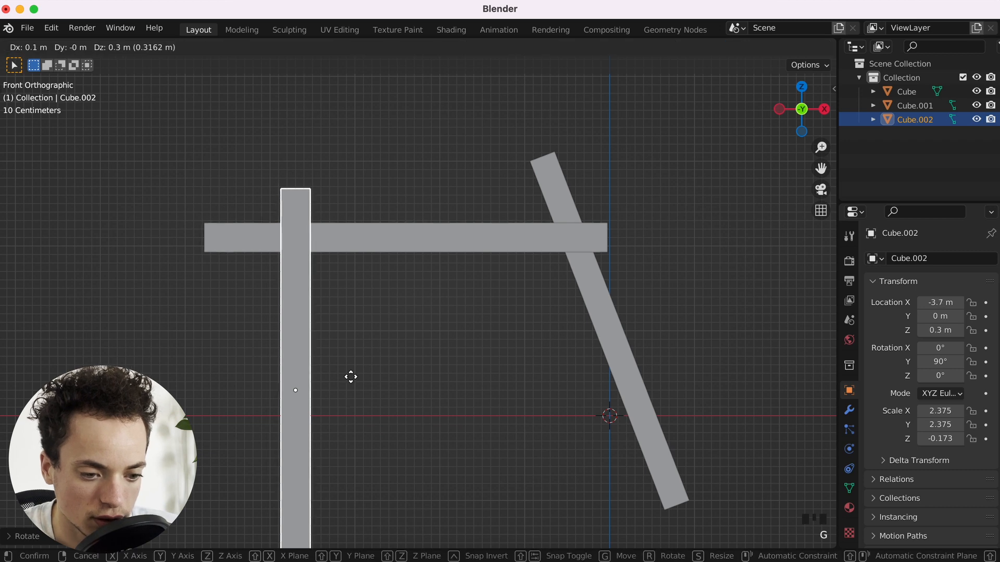
left_click(329, 356)
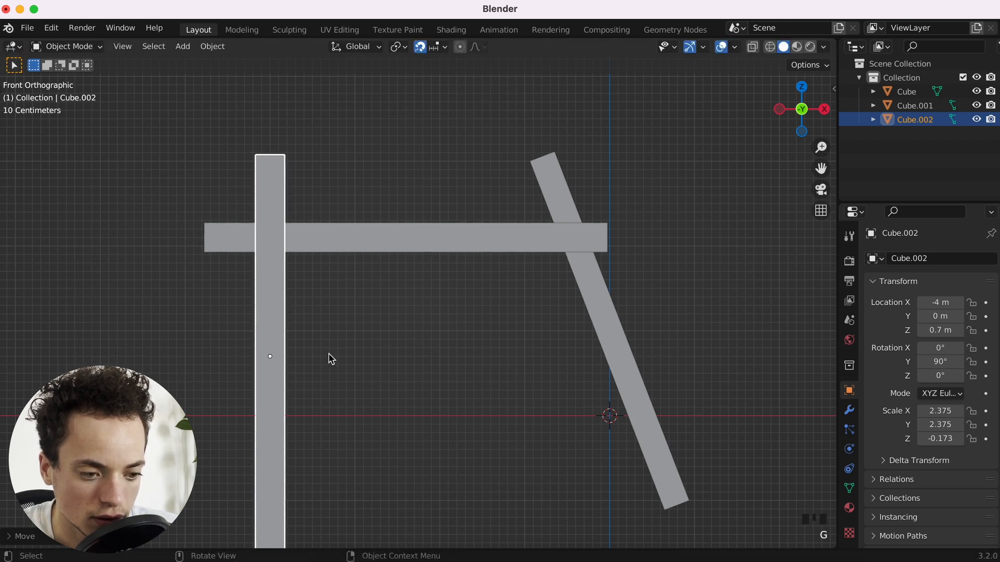
Duplicate the horizontal slab down to about X -2 m, Z -0.2 m and enlarge the copy in X and Y to a scale of about 3.7.
left_click(393, 242)
key("shift+d")
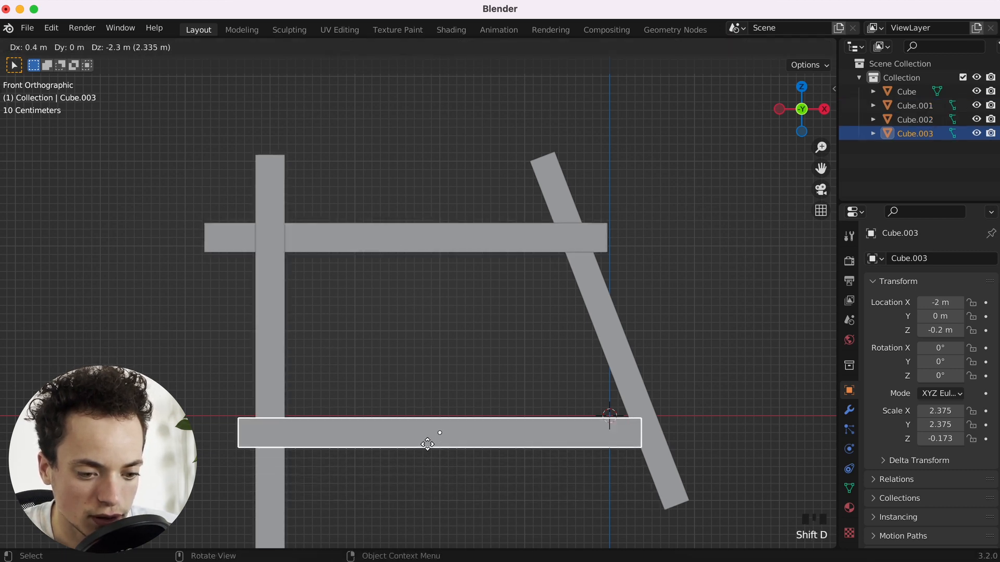
left_click(427, 441)
key("s")
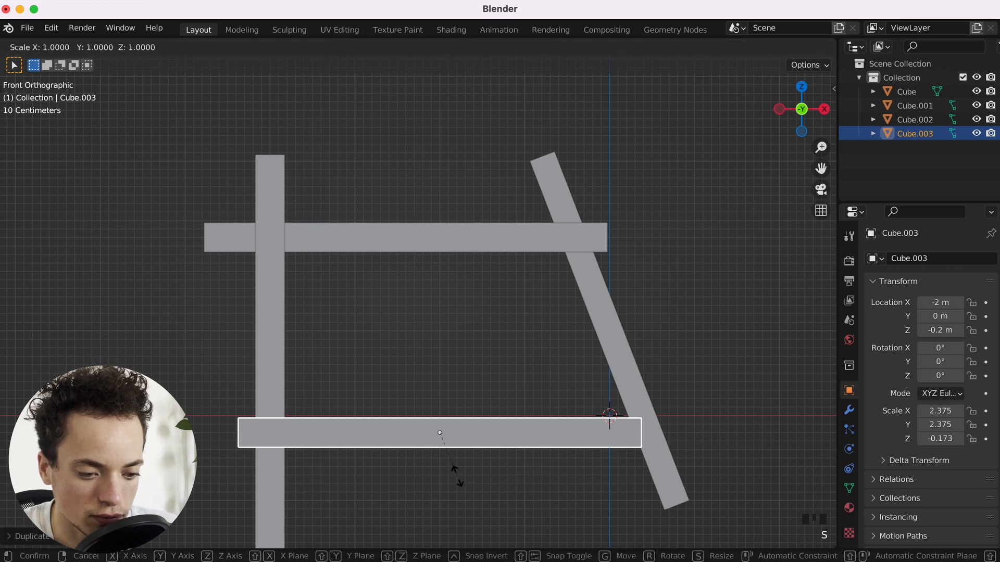
key("Escape")
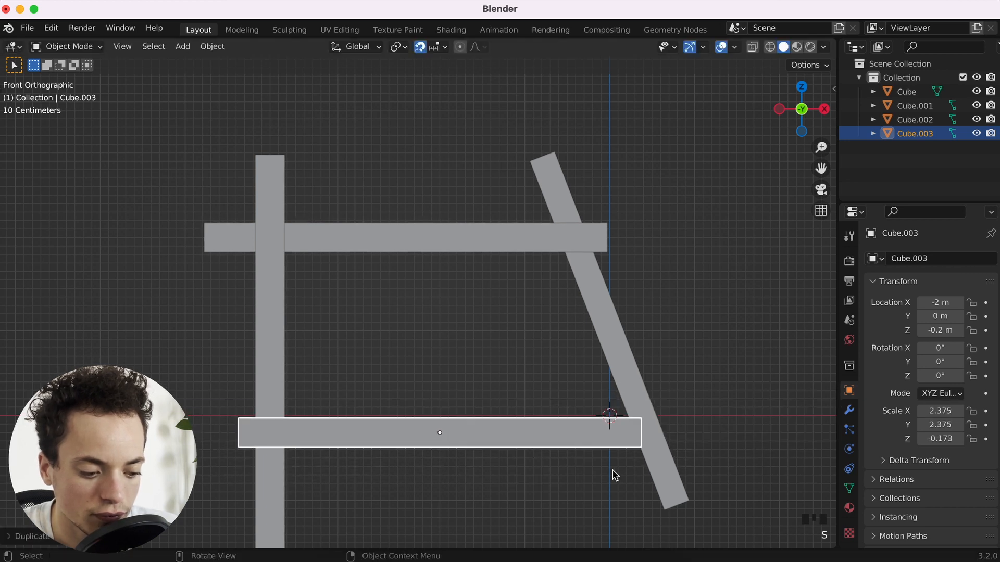
key("s")
left_click(713, 463)
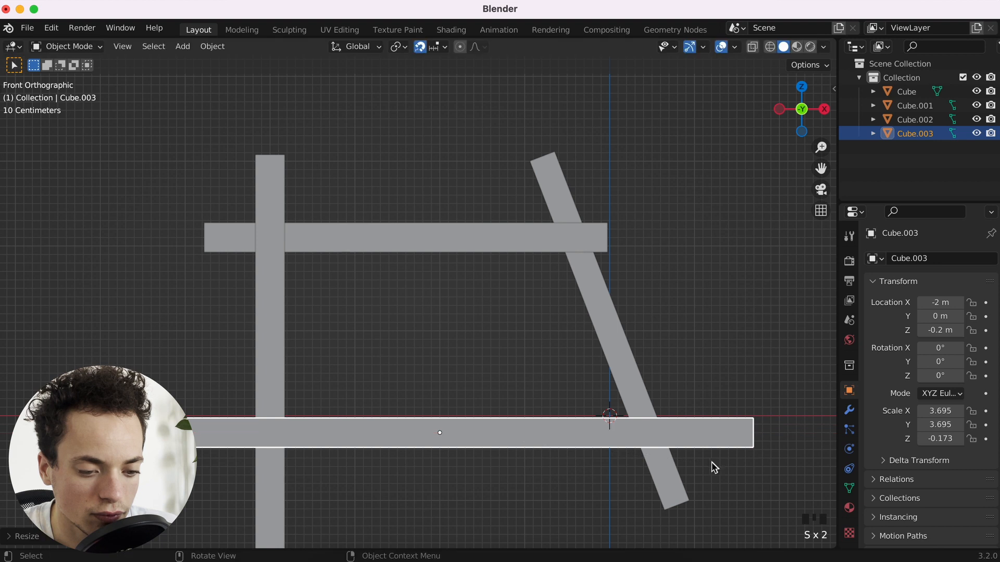
Stretch the tilted slab along its local Y axis to a Y scale of about 4.5.
scroll(576, 365, "right", 15)
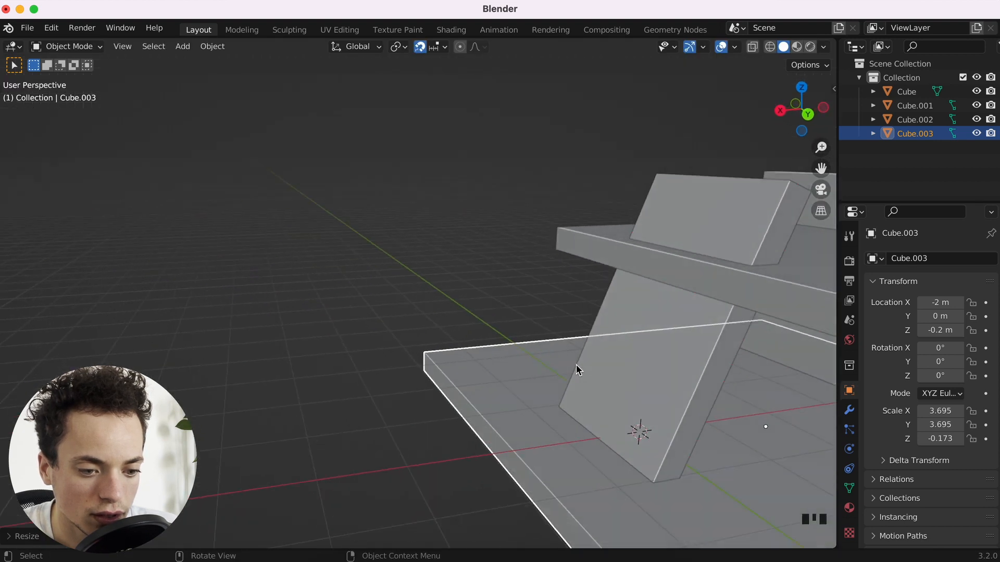
scroll(577, 365, "right", 6, "shift")
scroll(577, 365, "down", 5)
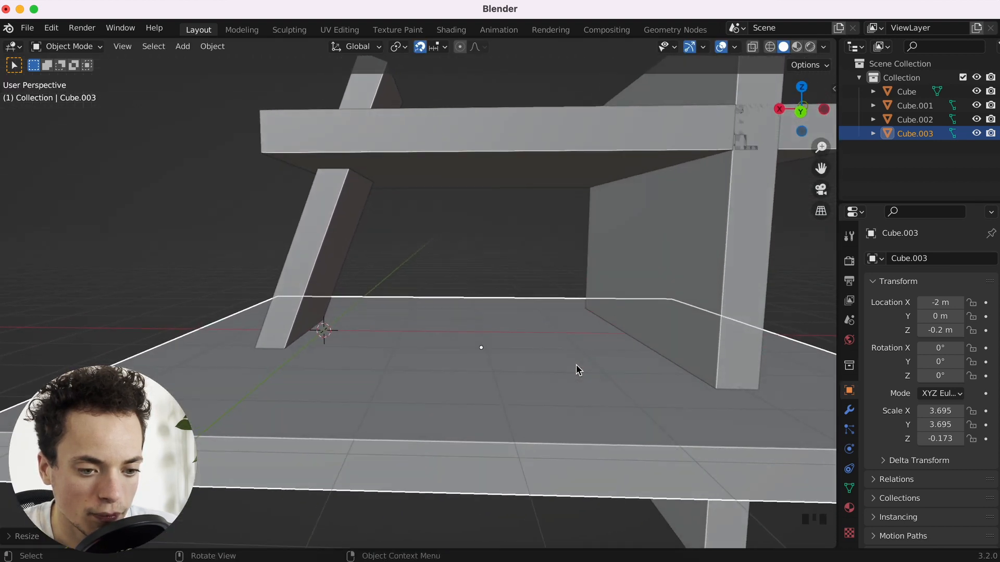
scroll(577, 365, "down", 5, "super")
scroll(576, 365, "left", 5)
left_click(286, 253)
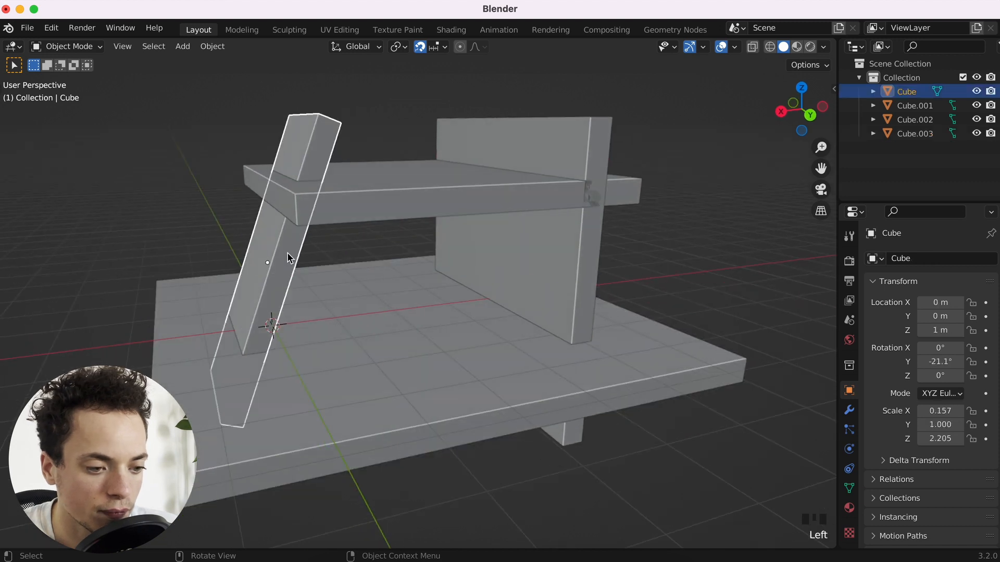
scroll(287, 253, "left", 5, "shift")
key("s")
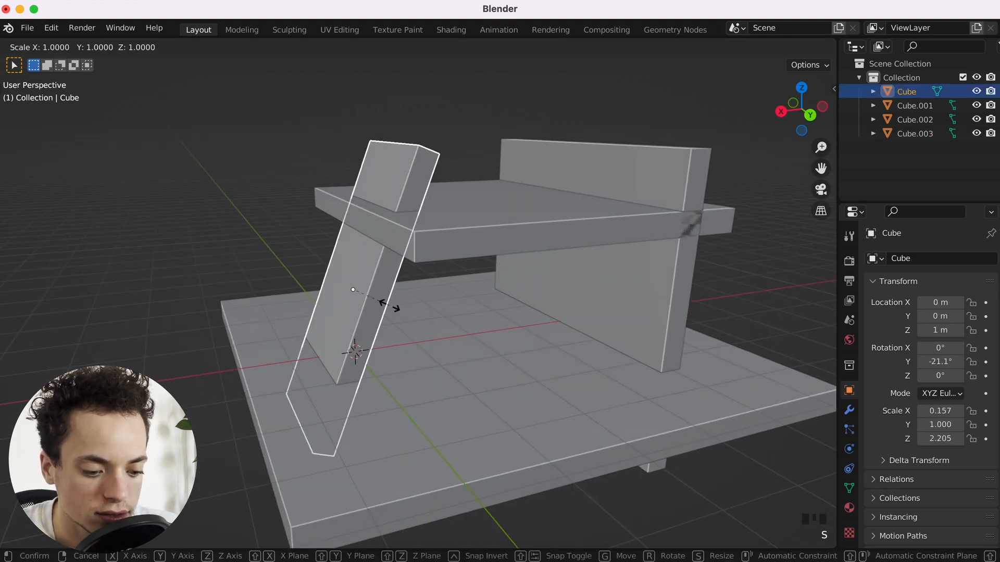
key("y")
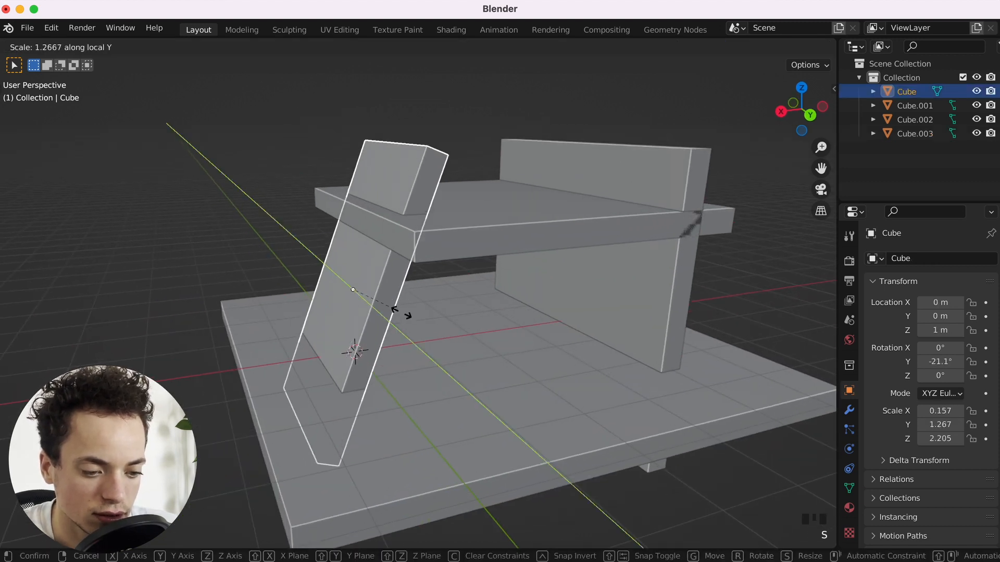
left_click(510, 373)
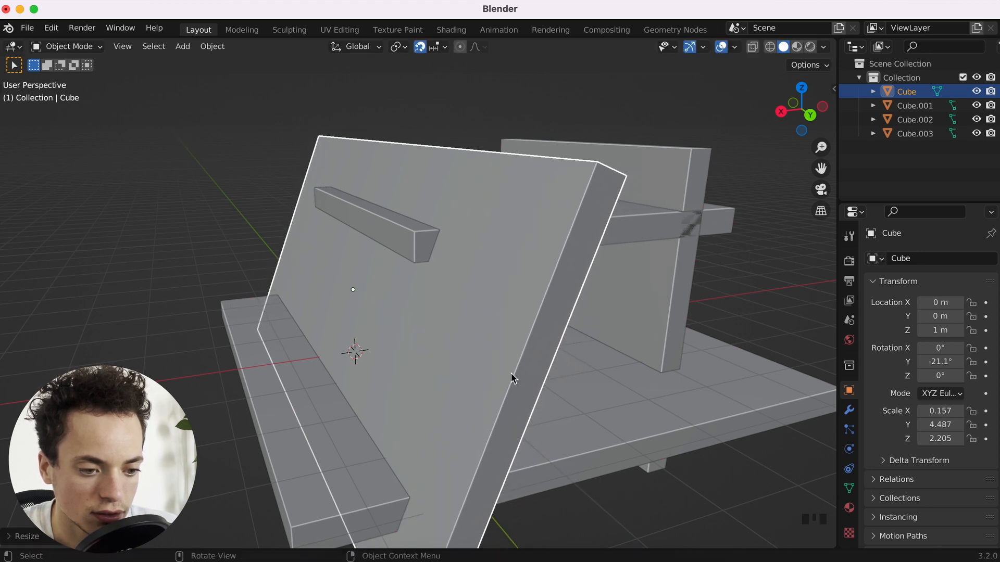
Duplicate the upper horizontal slab in place and rotate the copy 90° about the X axis.
scroll(511, 373, "right", 10)
scroll(511, 373, "right", 5, "shift")
scroll(511, 372, "up", 5)
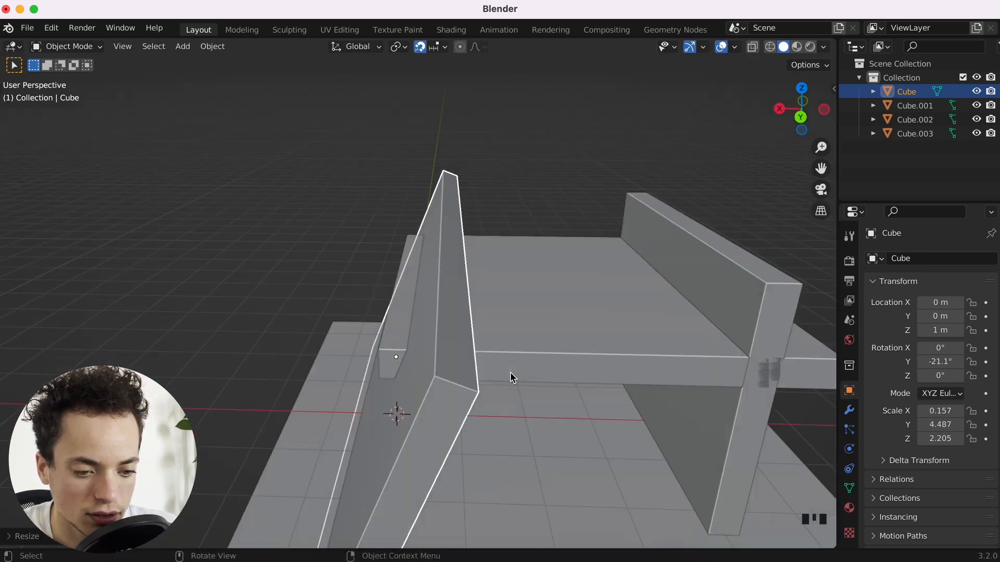
left_click(575, 350)
scroll(575, 350, "down", 5)
scroll(575, 350, "left", 10)
scroll(575, 350, "left", 5, "shift")
scroll(575, 350, "left", 5, "shift")
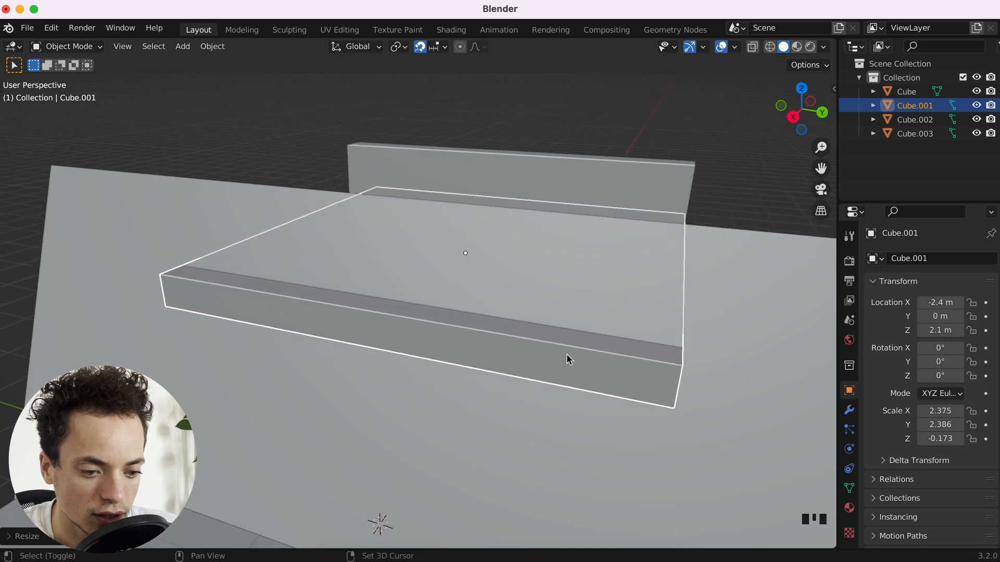
key("shift+d")
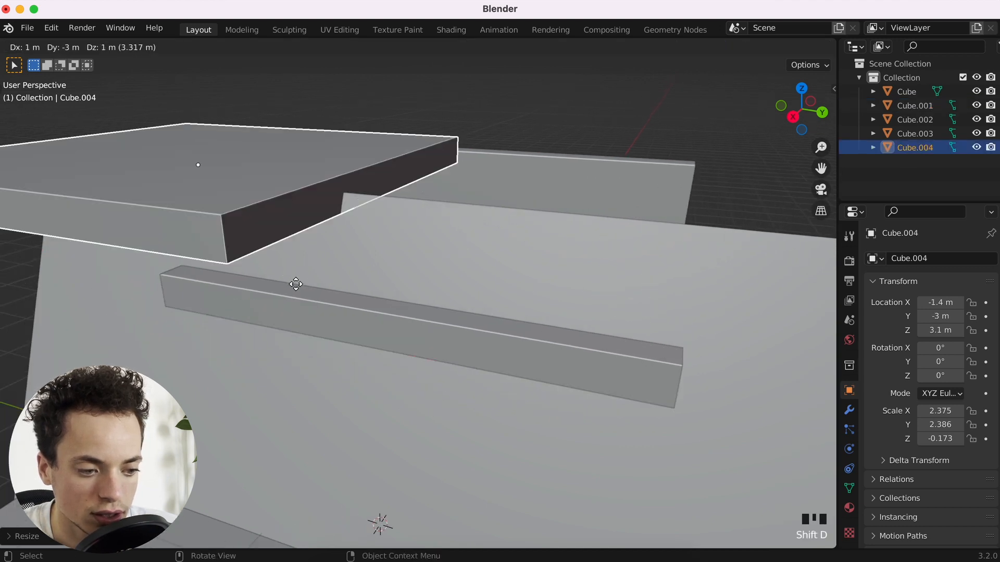
right_click(349, 313)
scroll(349, 313, "left", 5)
scroll(348, 314, "down", 5, "super")
type("r")
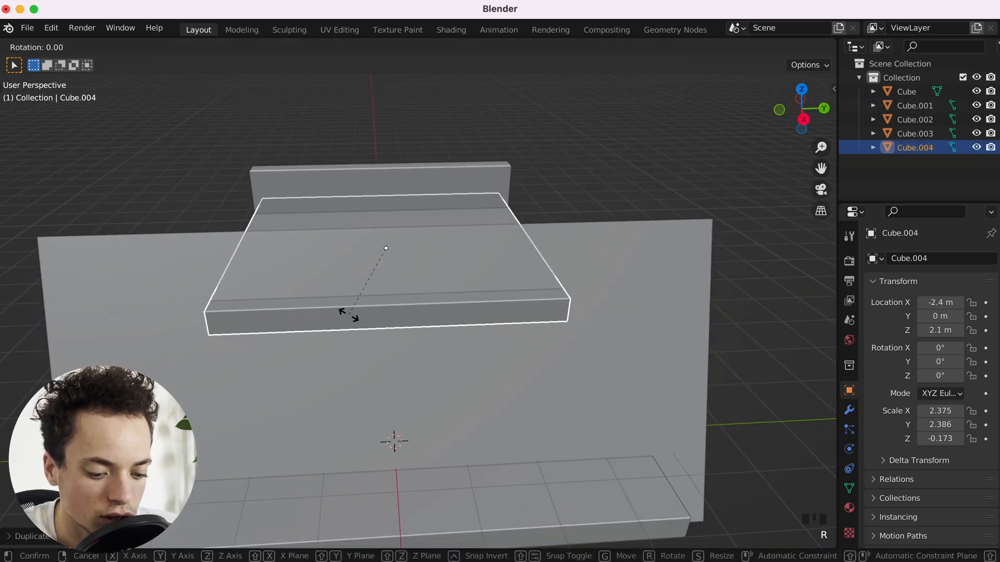
type("x90")
key("Return")
Move the rotated copy along the global Y axis to Y -4 m to form a back wall.
scroll(414, 326, "left", 10)
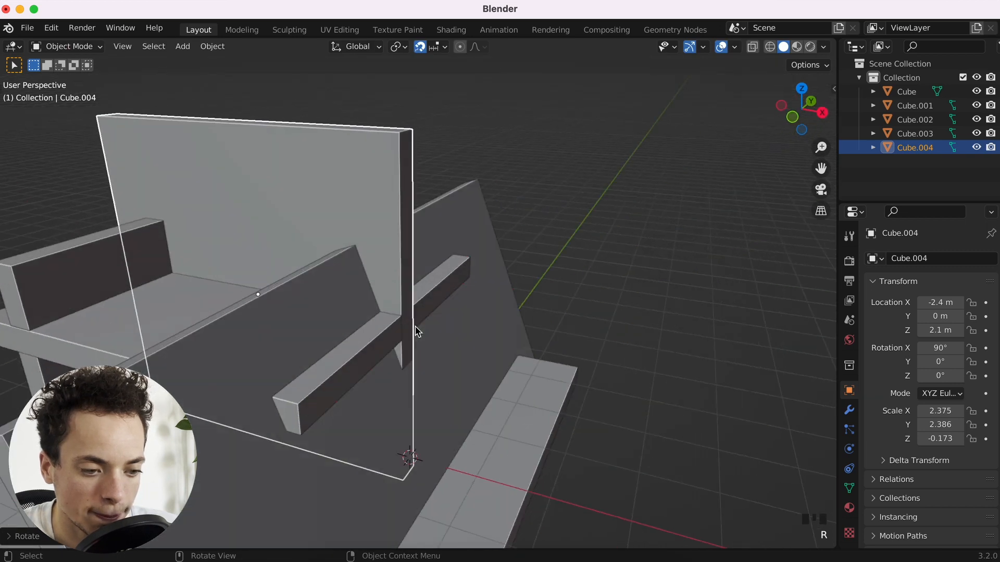
scroll(414, 326, "down", 5, "shift")
scroll(415, 326, "down", 2)
scroll(414, 331, "down", 5, "super")
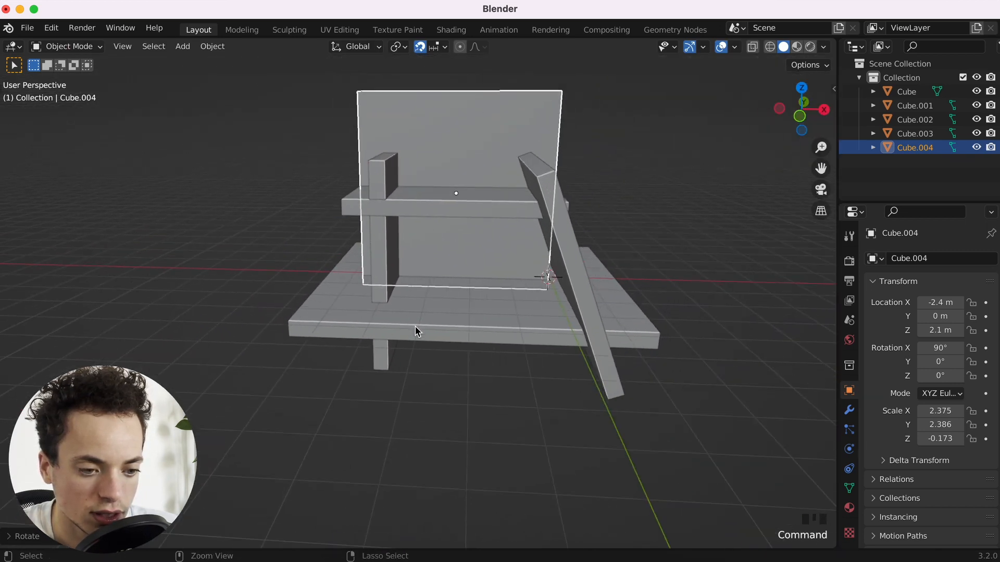
key("g")
key("y")
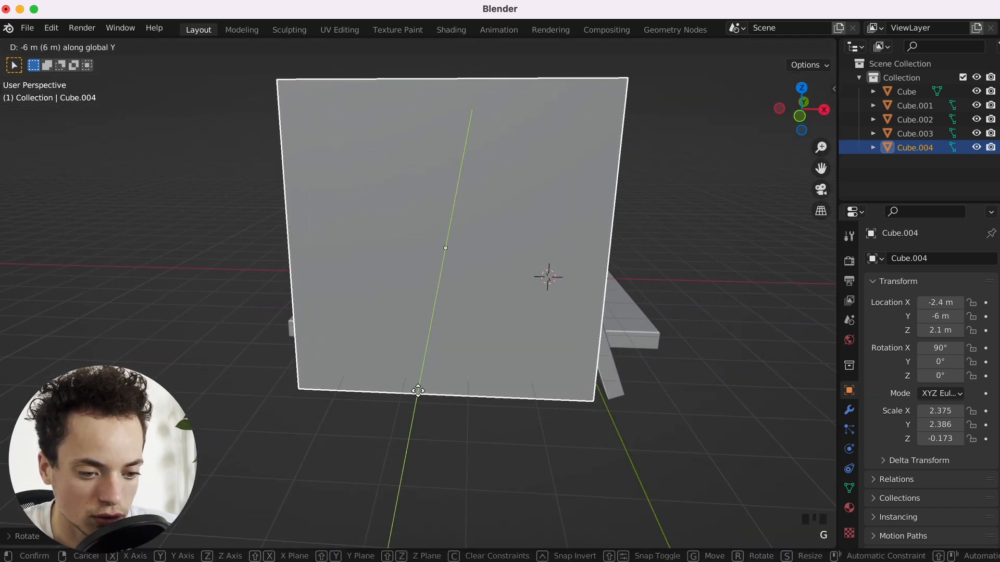
left_click(420, 387)
scroll(419, 386, "right", 10)
scroll(420, 390, "right", 6)
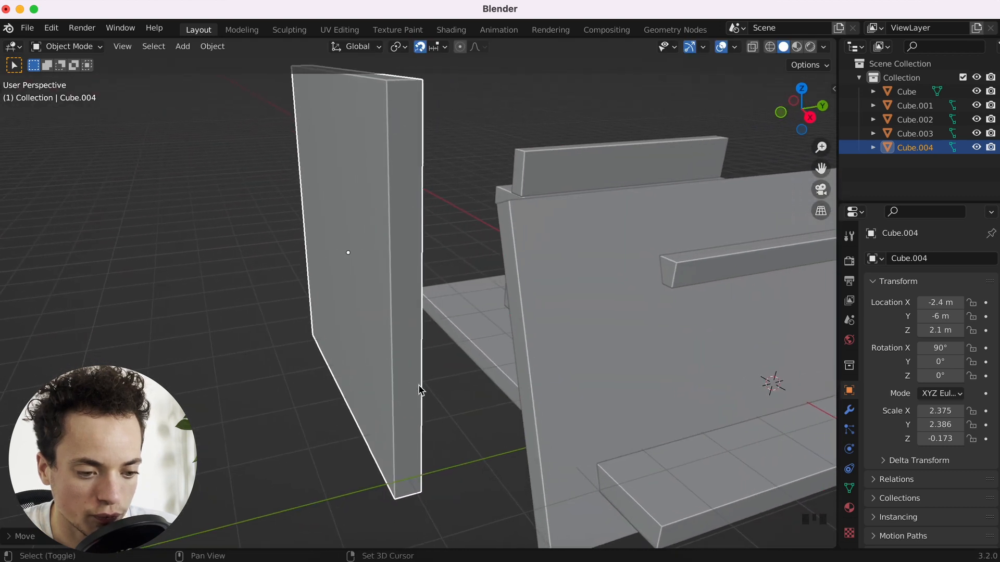
key("g")
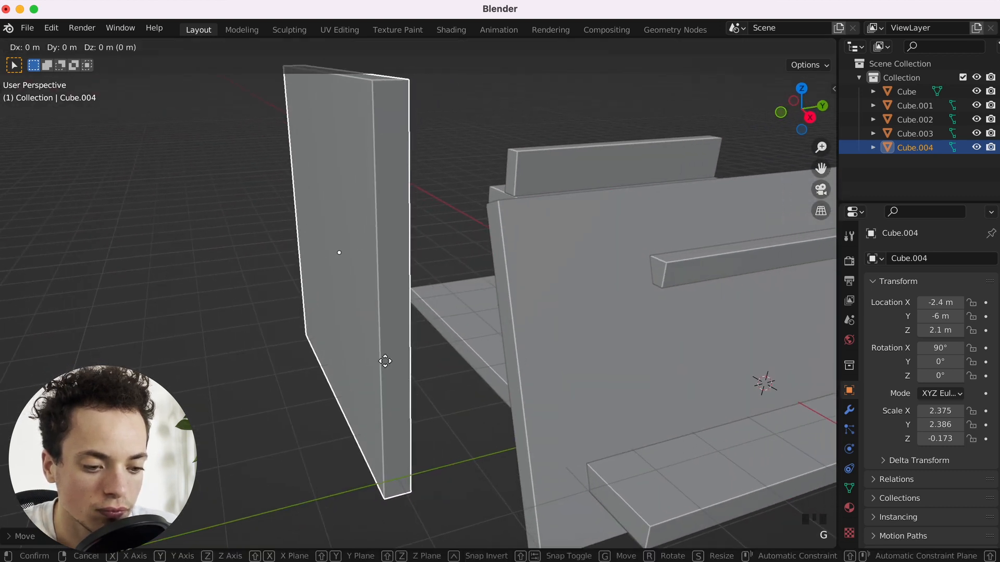
key("y")
left_click(509, 357)
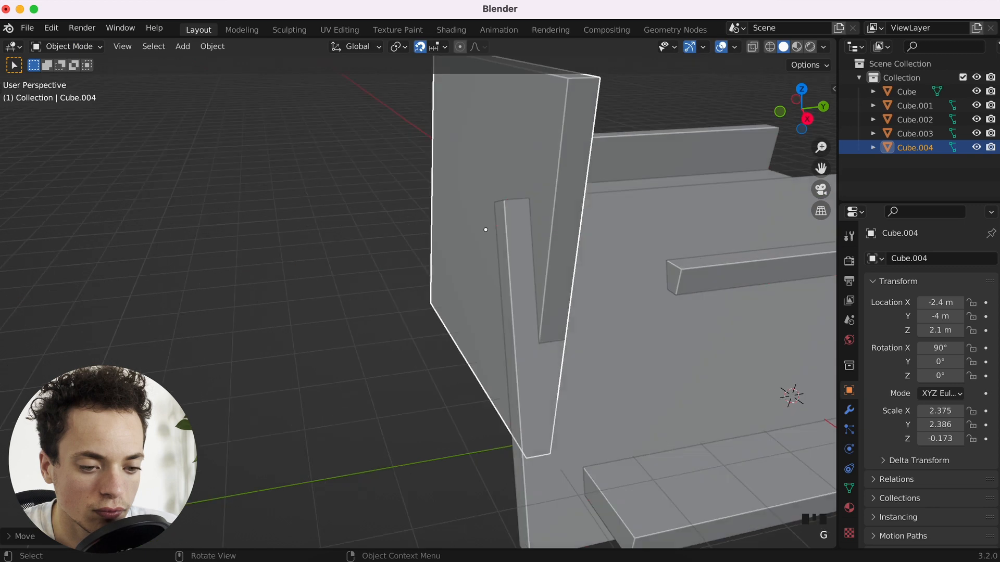
Stretch the upper horizontal slab and the upright side slab together along global Y to a Y scale of about 4.3.
scroll(510, 358, "right", 10)
scroll(508, 353, "right", 3, "shift")
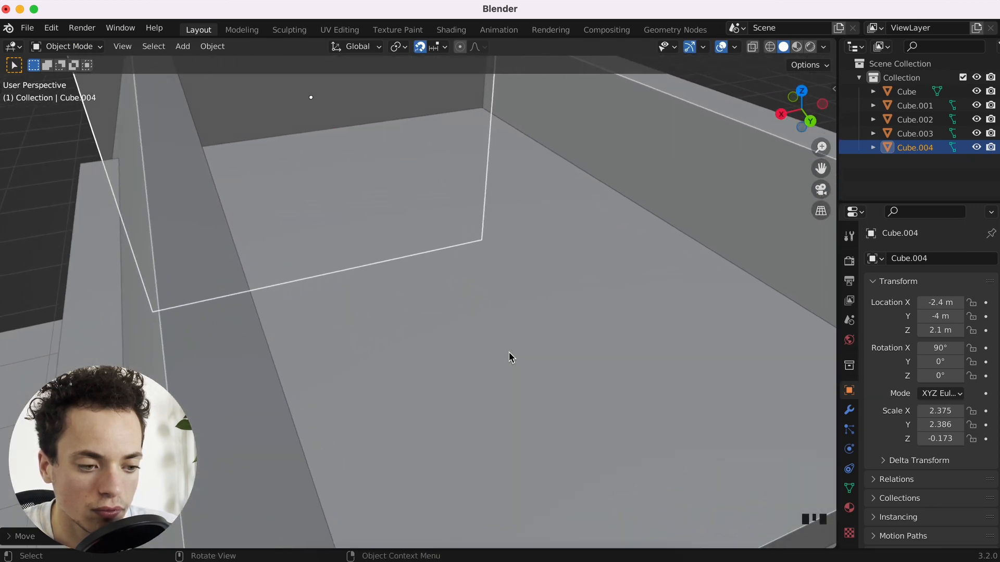
scroll(509, 352, "down", 5, "super")
left_click(508, 352)
left_click(701, 269, "shift")
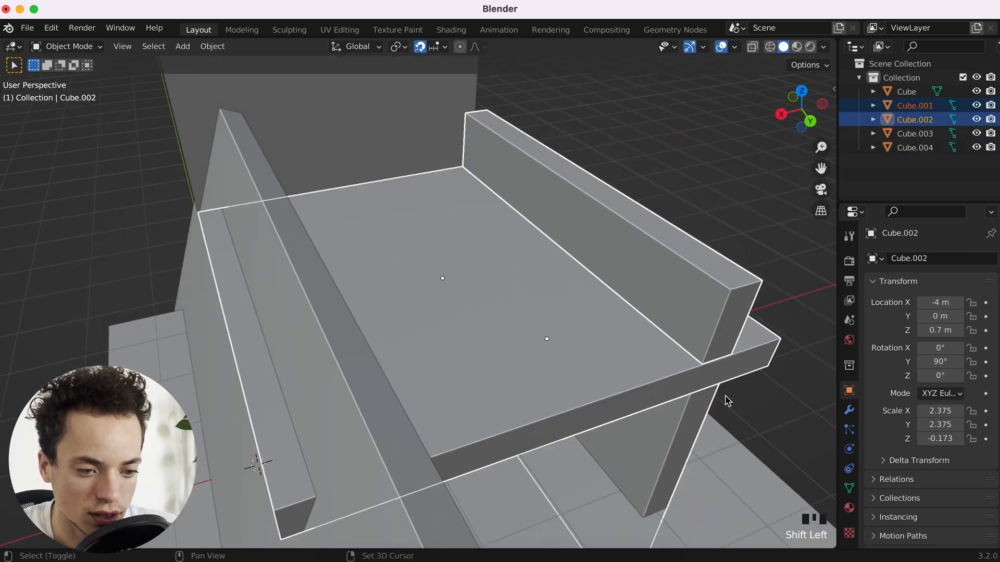
key("s")
key("y")
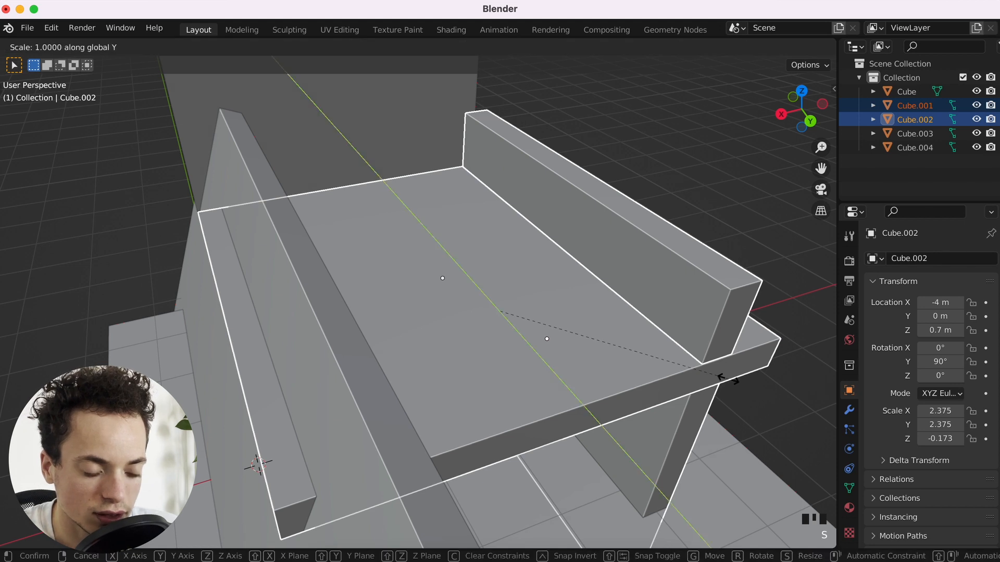
left_click(243, 332)
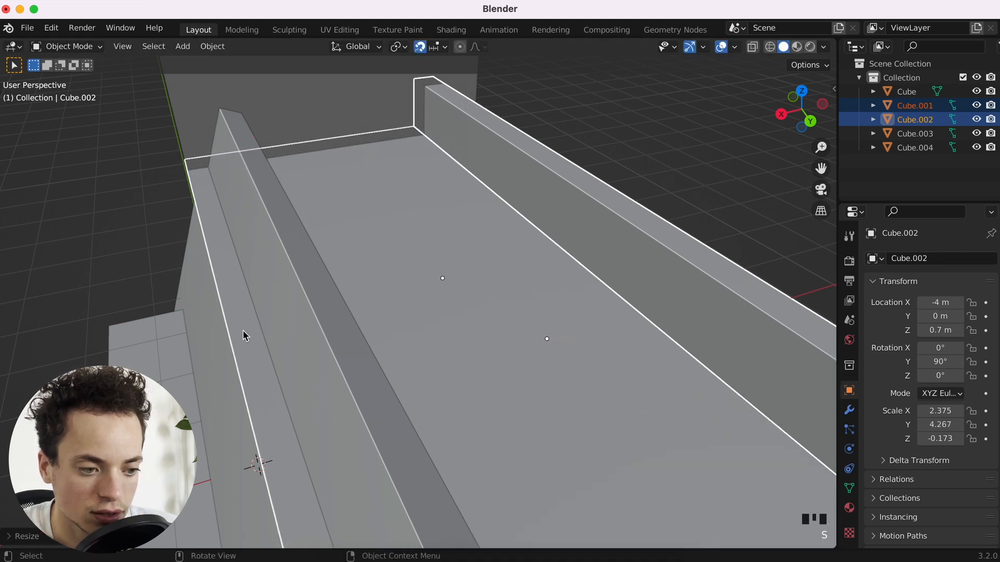
Reposition the back slab so it closes the rear end between the tilted and upright side slabs.
scroll(317, 333, "right", 3)
scroll(317, 332, "down", 3)
scroll(317, 331, "down", 6, "shift")
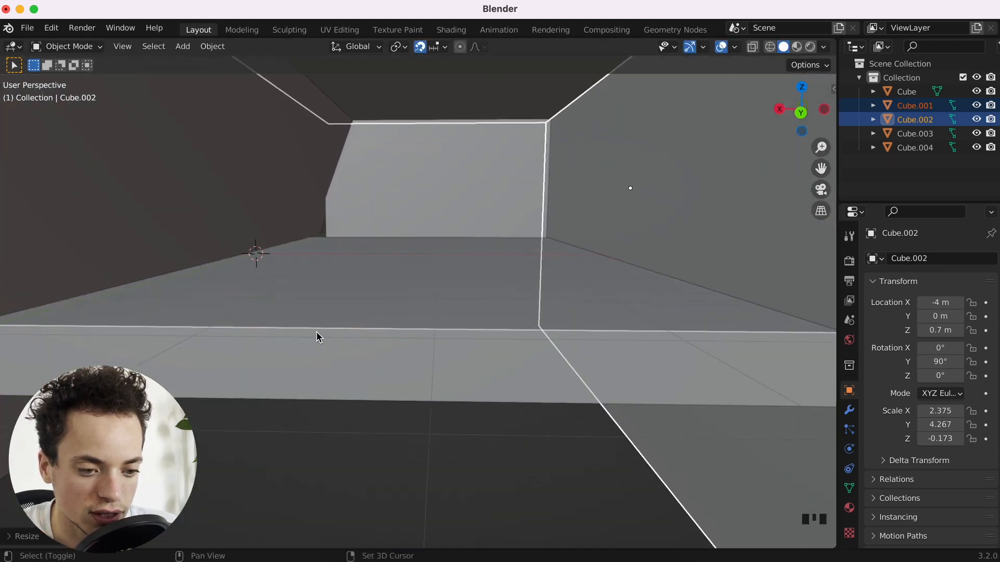
scroll(317, 331, "up", 2, "shift")
left_click(433, 252)
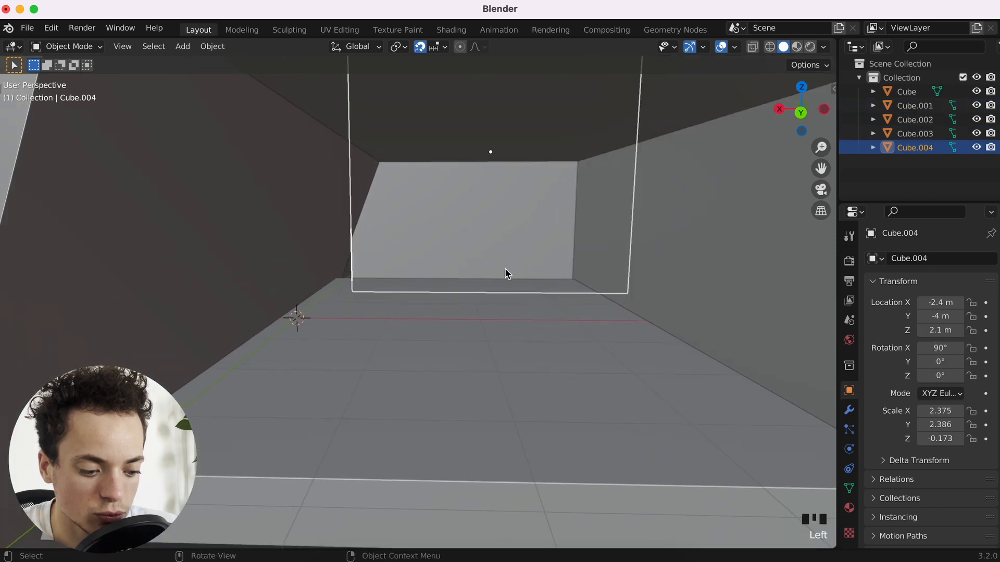
key("g")
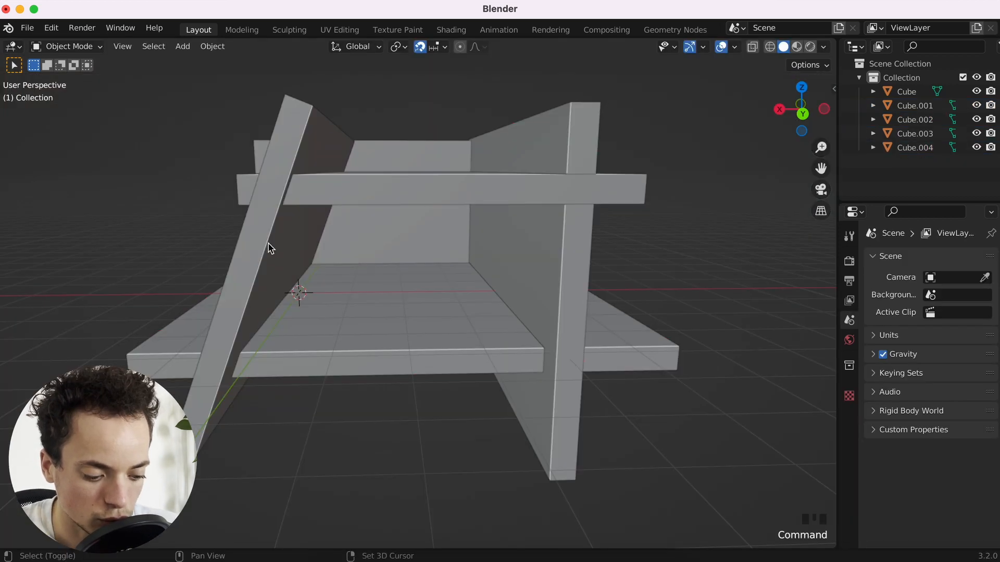
key("shift+a")
mouse_move(271, 243)
key("Escape")
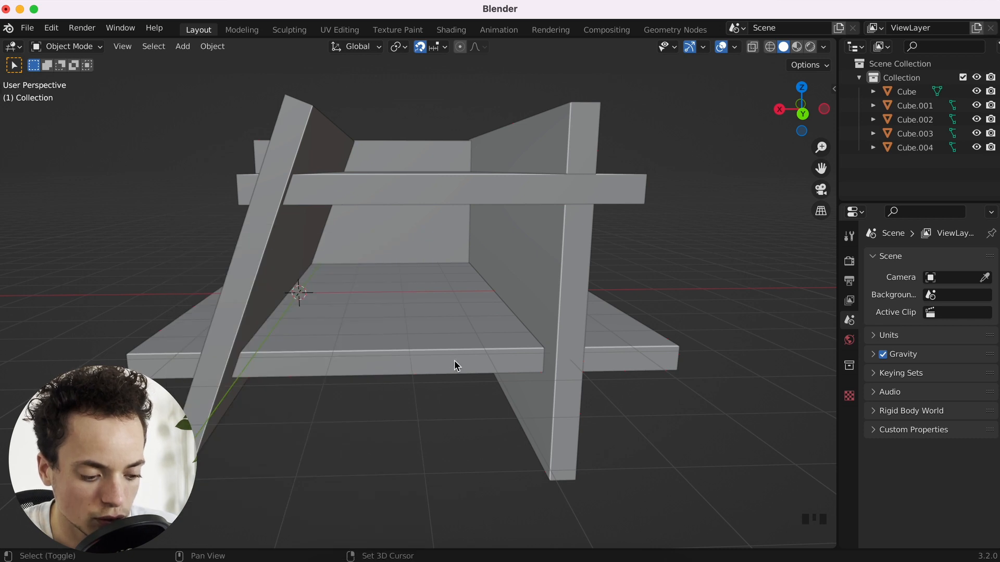
Add a cylinder and shape it into a slim column with a scale of about 0.3 in X and Y and 1.74 in Z.
key("shift+a")
mouse_move(432, 284)
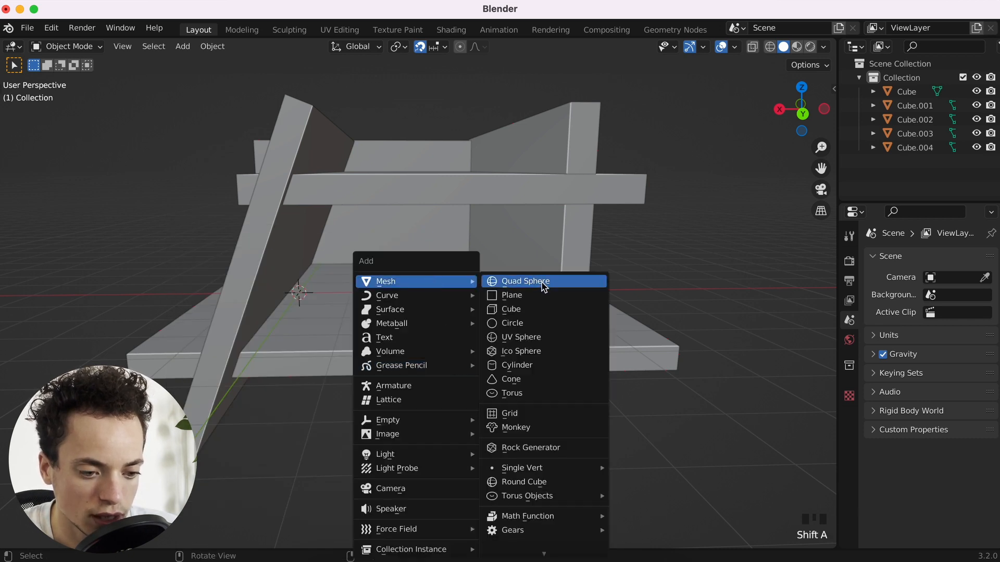
left_click(546, 364)
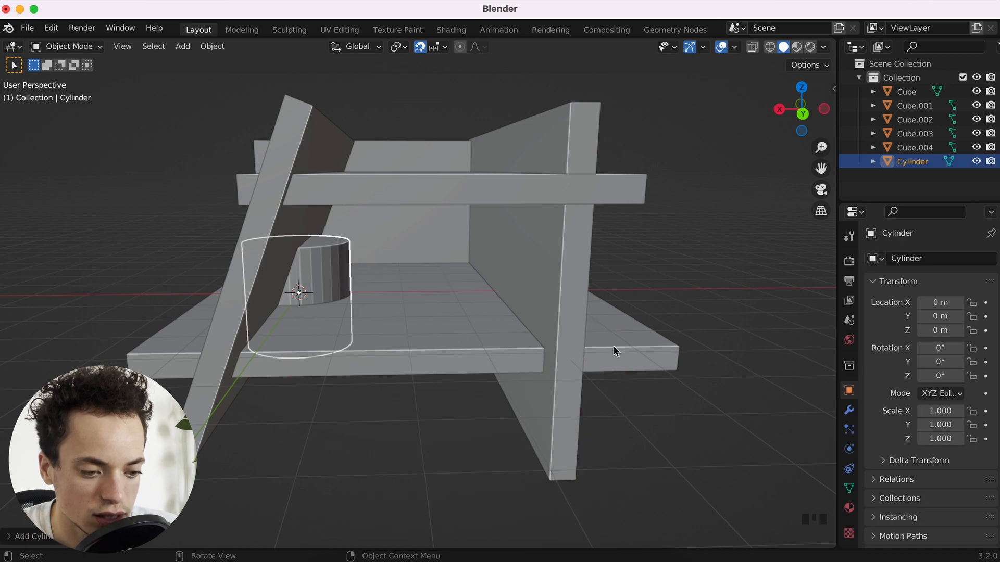
key("s")
left_click(396, 313)
key("s")
key("z")
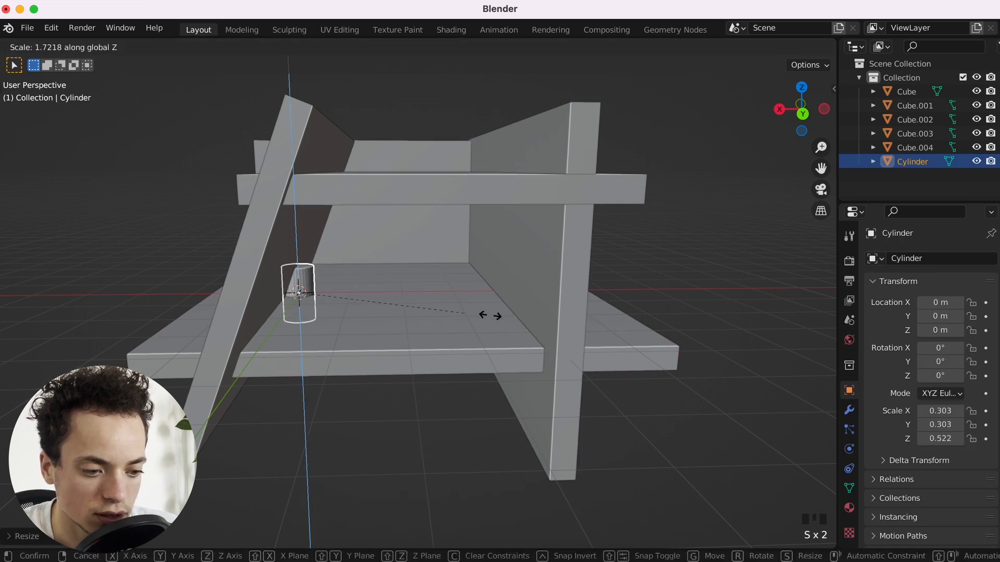
left_click(15, 366)
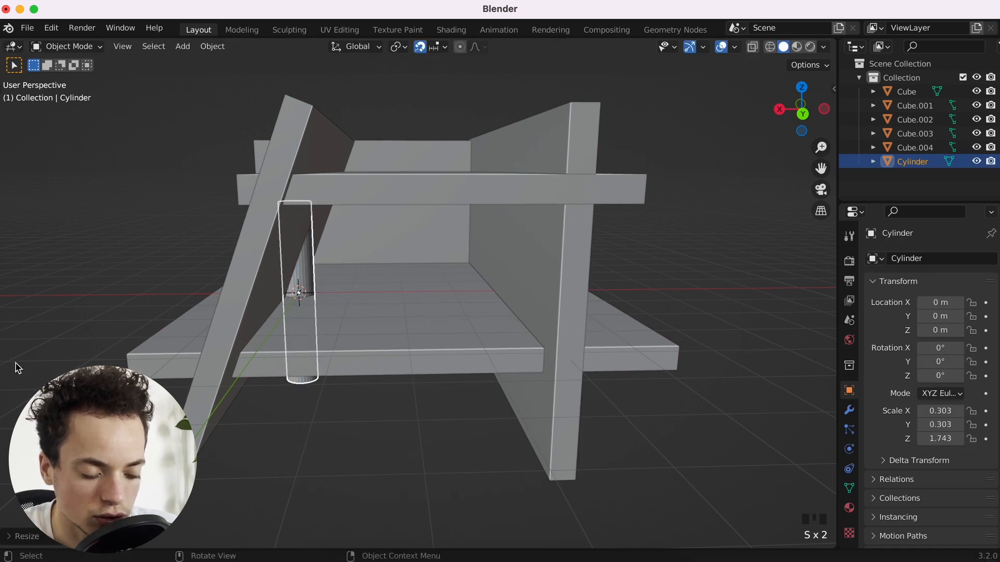
Move the cylinder column along the global Y axis to Y 3 m, near the front of the structure.
scroll(284, 314, "right", 10)
scroll(284, 314, "left", 4)
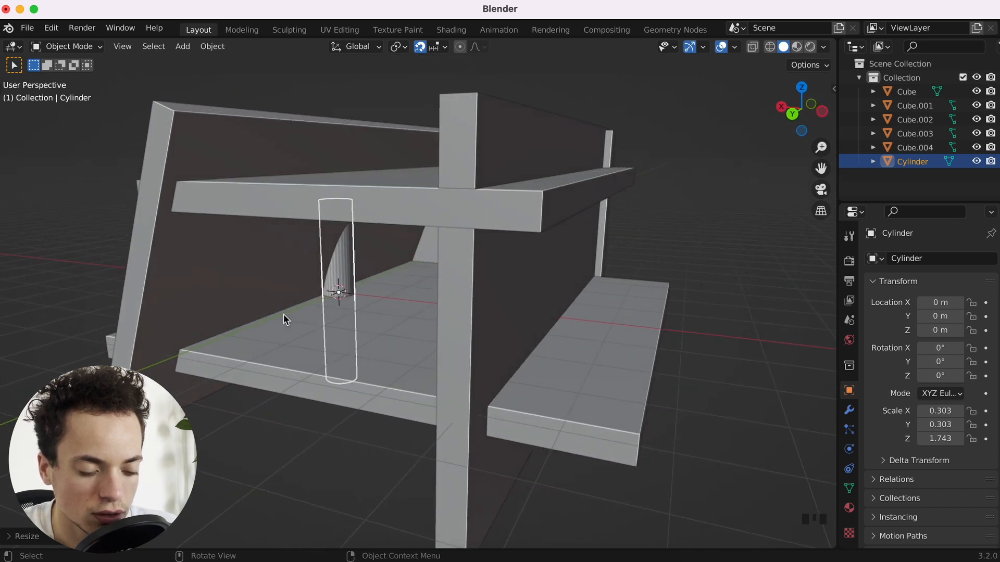
key("g")
key("y")
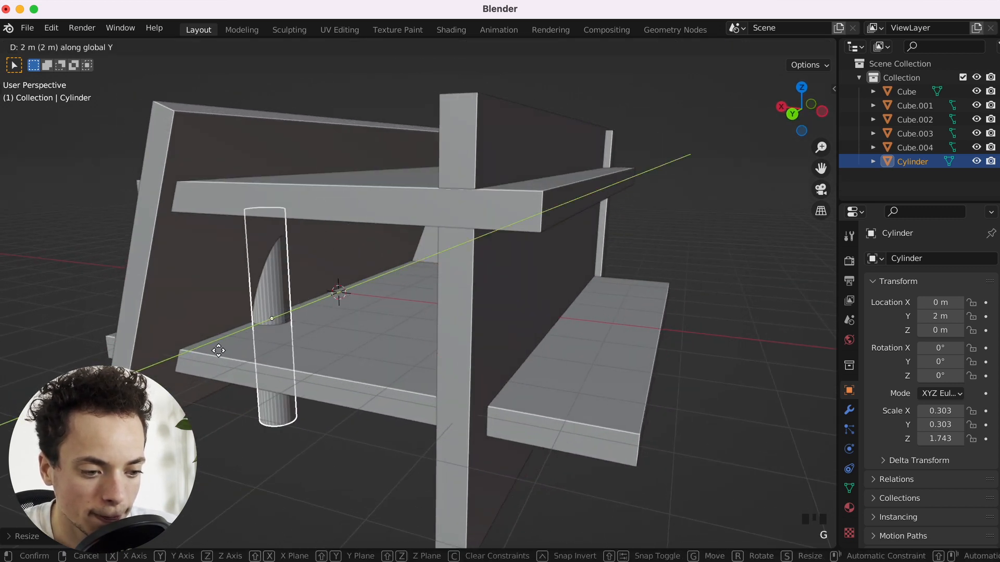
left_click(193, 361)
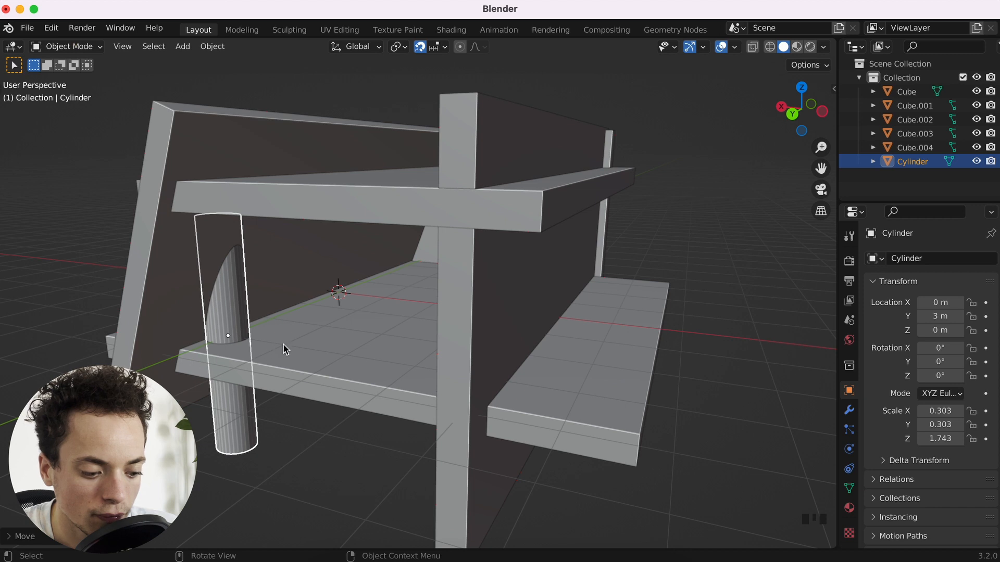
Duplicate the column and place the copy further back along the global Y axis at Y 1 m.
key("shift+d")
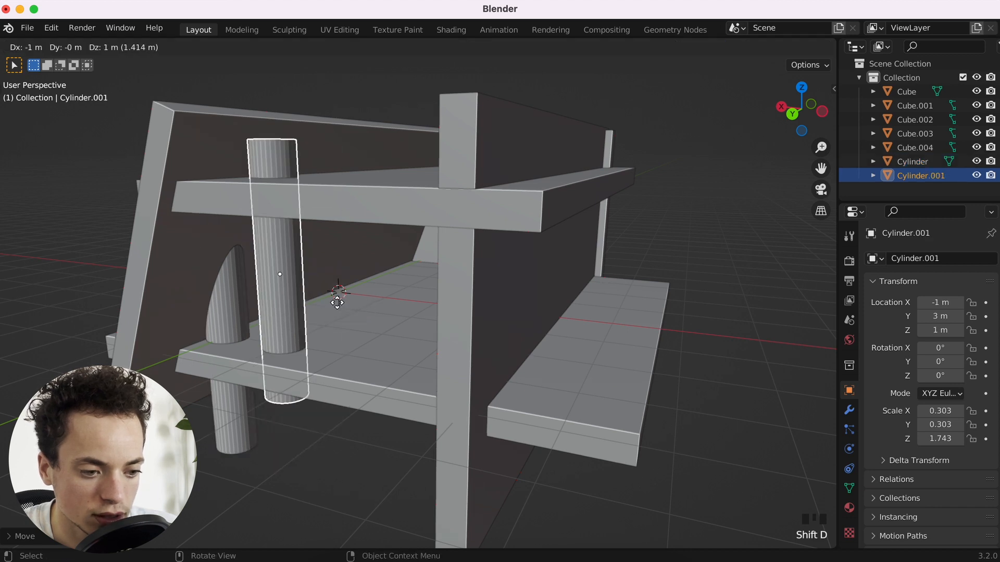
key("y")
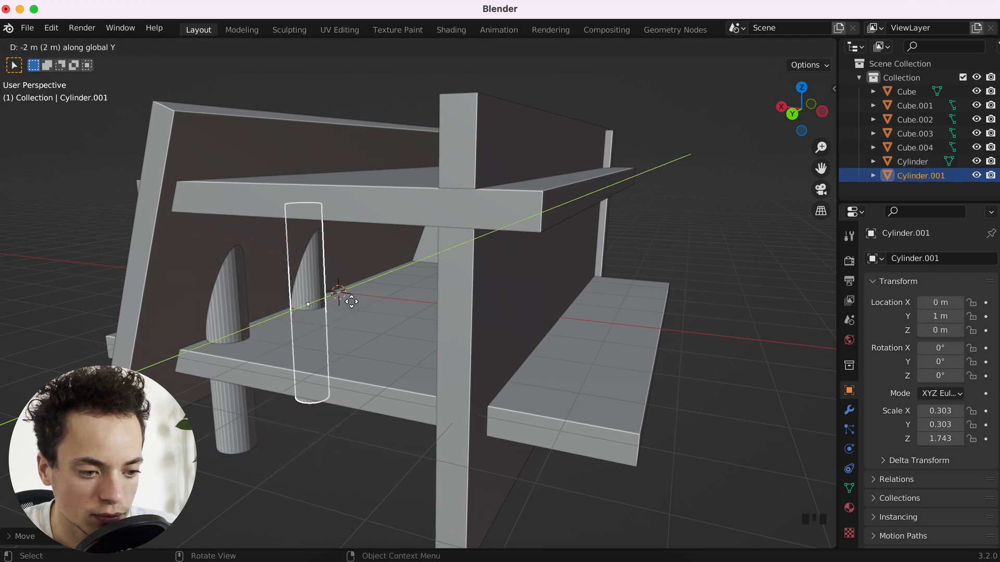
left_click(350, 301)
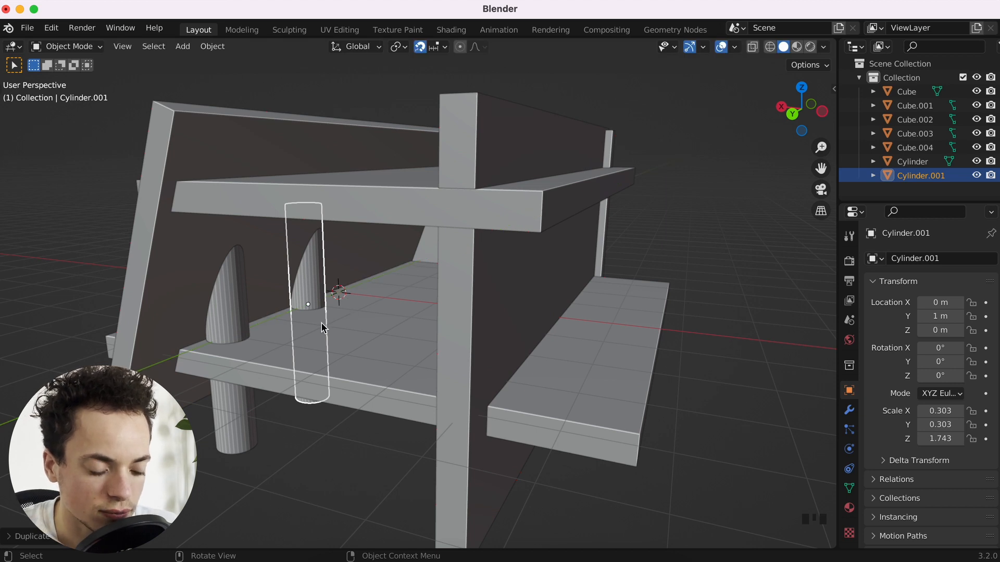
middle_click_drag(322, 328, 322, 328)
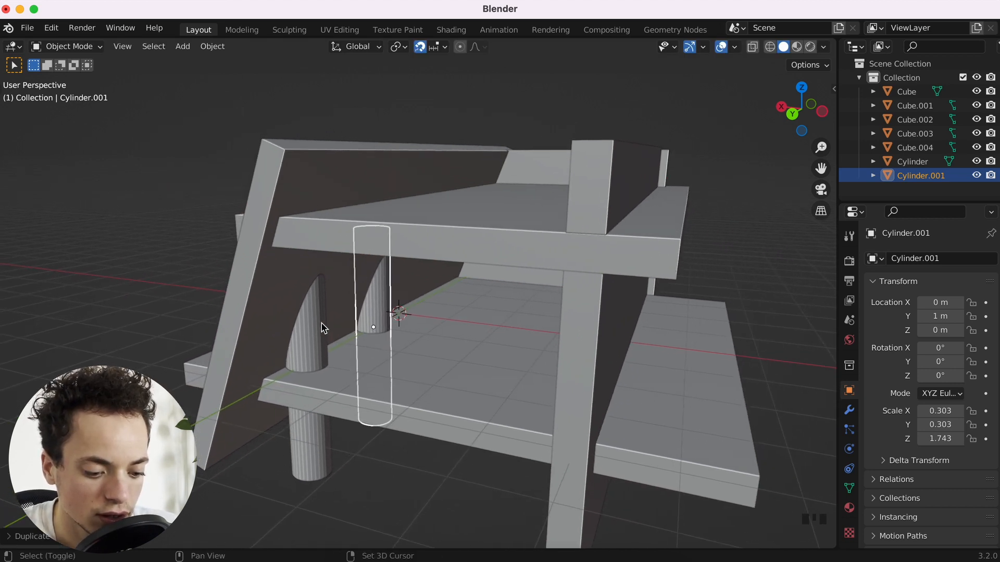
Duplicate the second column and place the copy further back along the global Y axis at Y -1 m.
key("shift+d")
key("y")
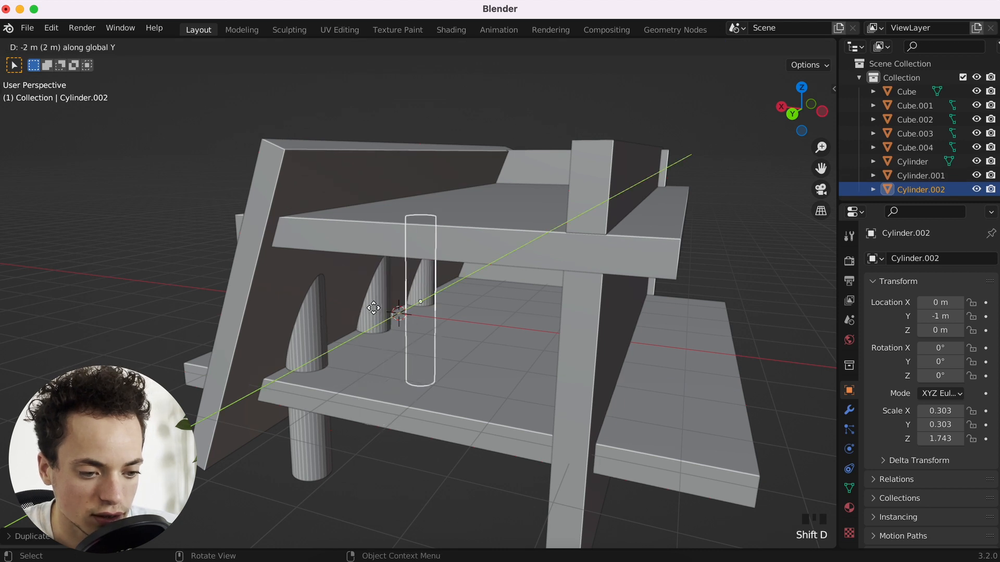
left_click(374, 307)
Duplicate the third column and place the fourth one along the global Y axis at Y -3 m.
middle_click_drag(436, 323, 436, 323)
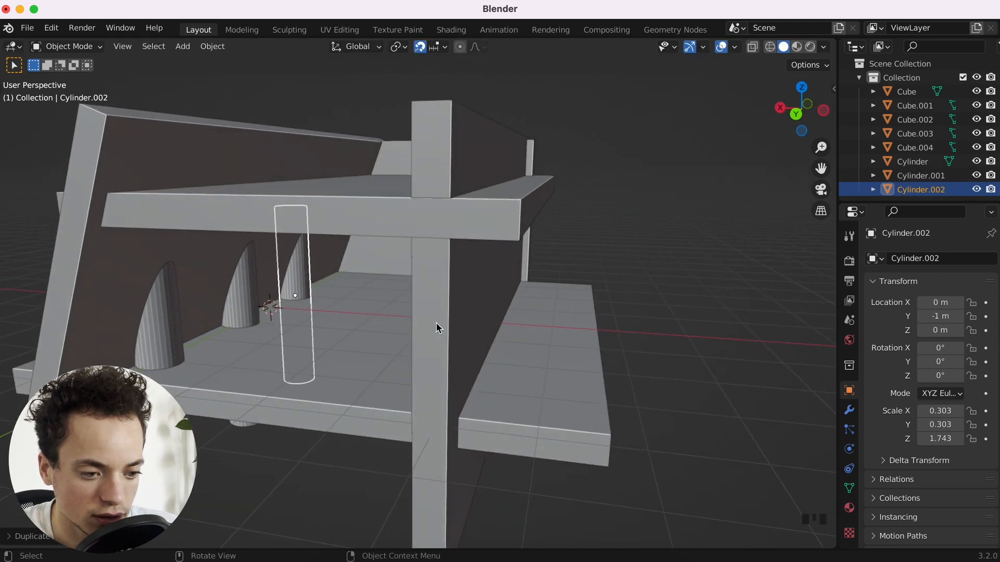
left_click(340, 489)
middle_click_drag(339, 488, 298, 295)
left_click(279, 279)
key("shift+d")
key("y")
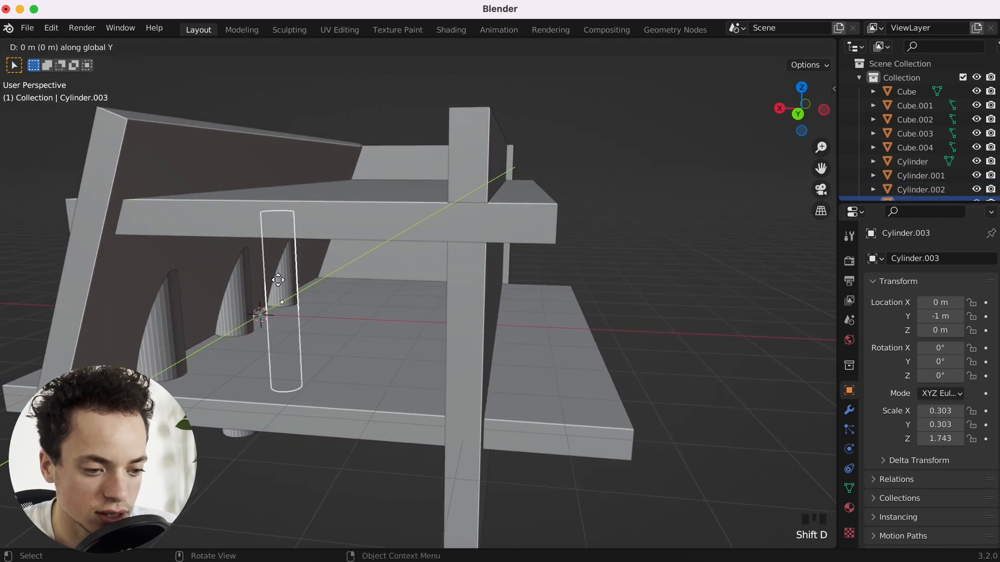
left_click(323, 267)
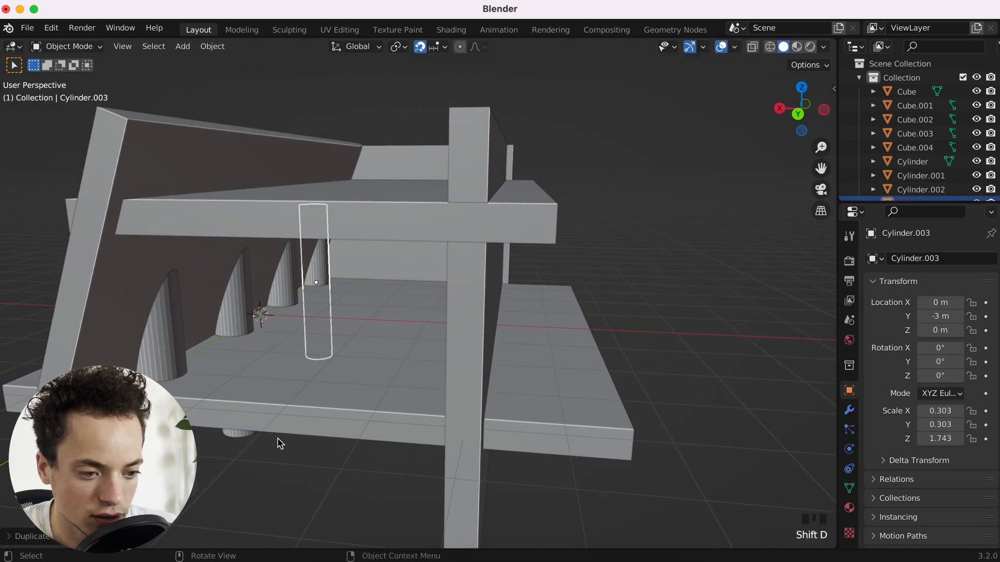
Select all four cylinder columns together with the lower floor slab and apply Shade Smooth.
left_click(281, 481)
middle_click_drag(282, 481, 282, 483)
left_click(260, 363)
left_click(303, 338, "shift")
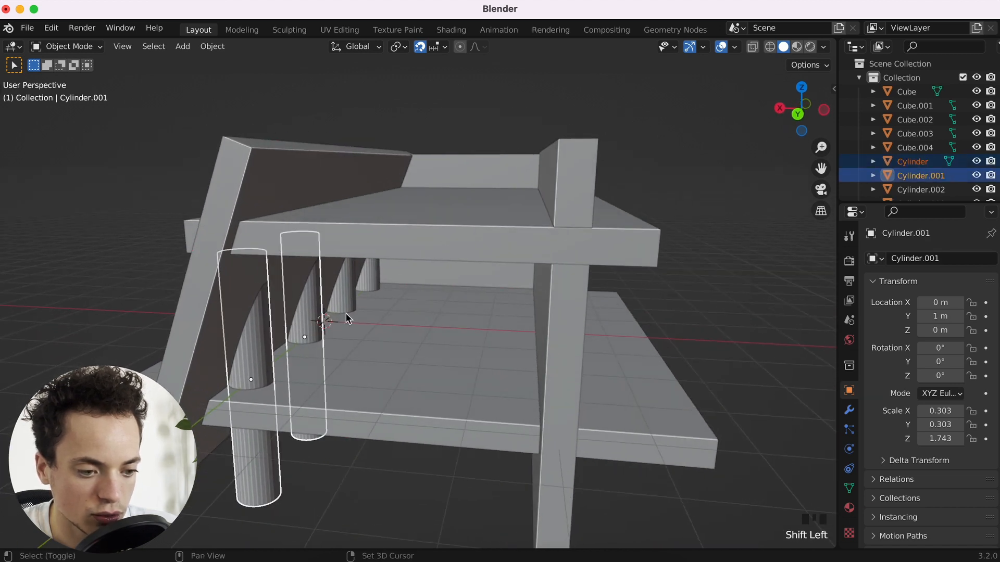
left_click(346, 308, "shift")
left_click(421, 342, "shift")
left_click(368, 285, "shift")
right_click(301, 309)
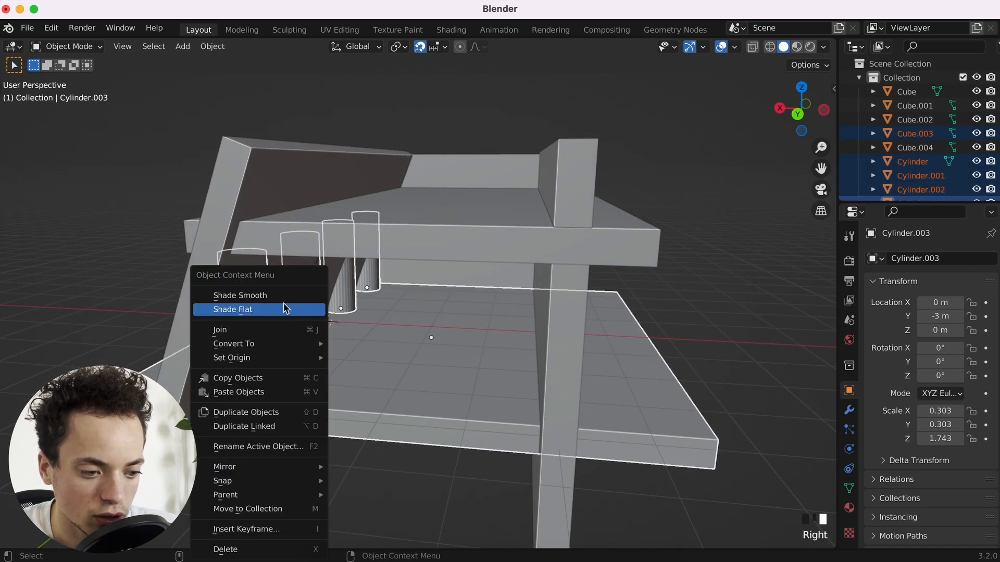
left_click(281, 296)
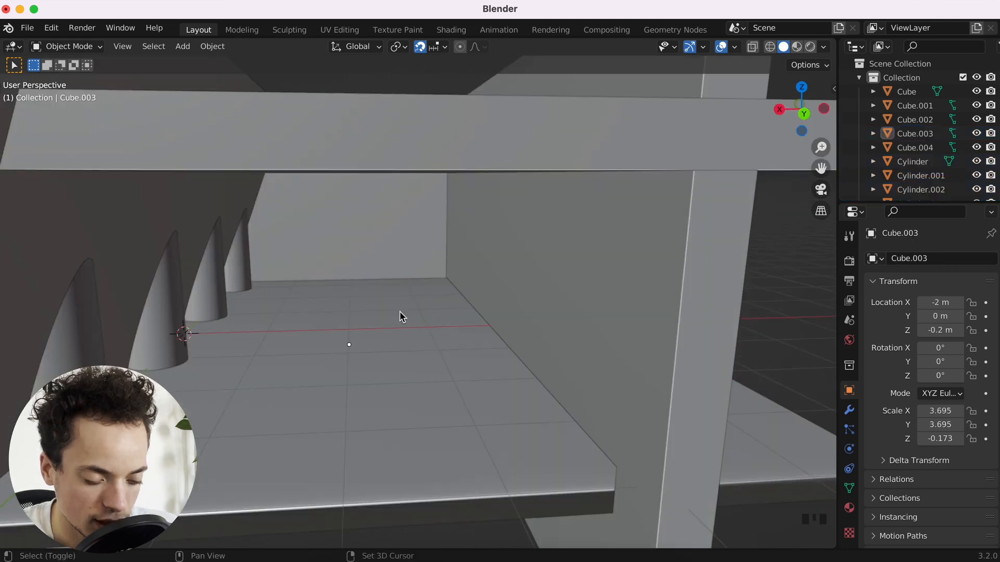
Add a cube and move it along the global X axis to X -2 m, over the middle of the floor slab.
scroll(398, 311, "down", 5, "shift")
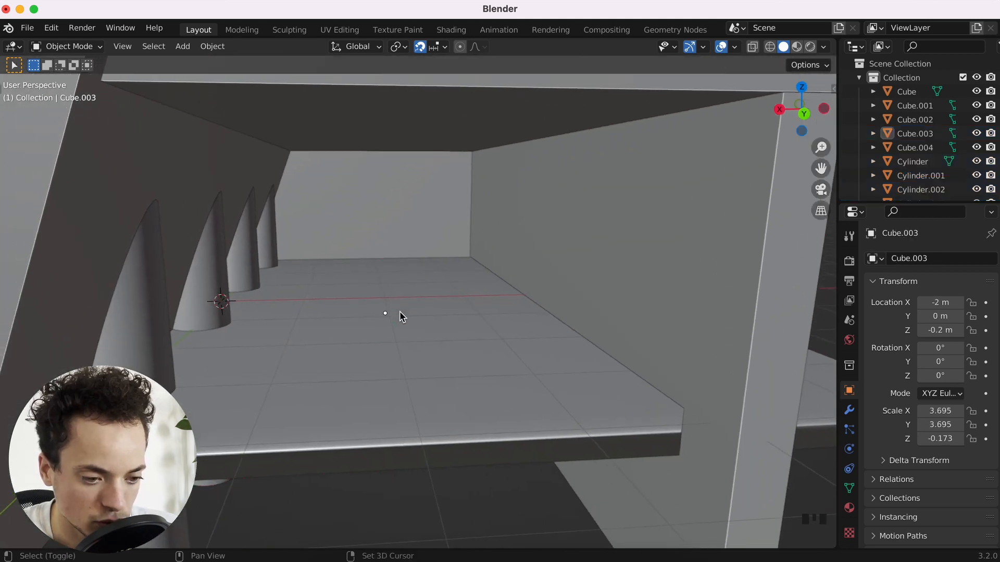
scroll(399, 311, "right", 4)
scroll(399, 311, "left", 4, "shift")
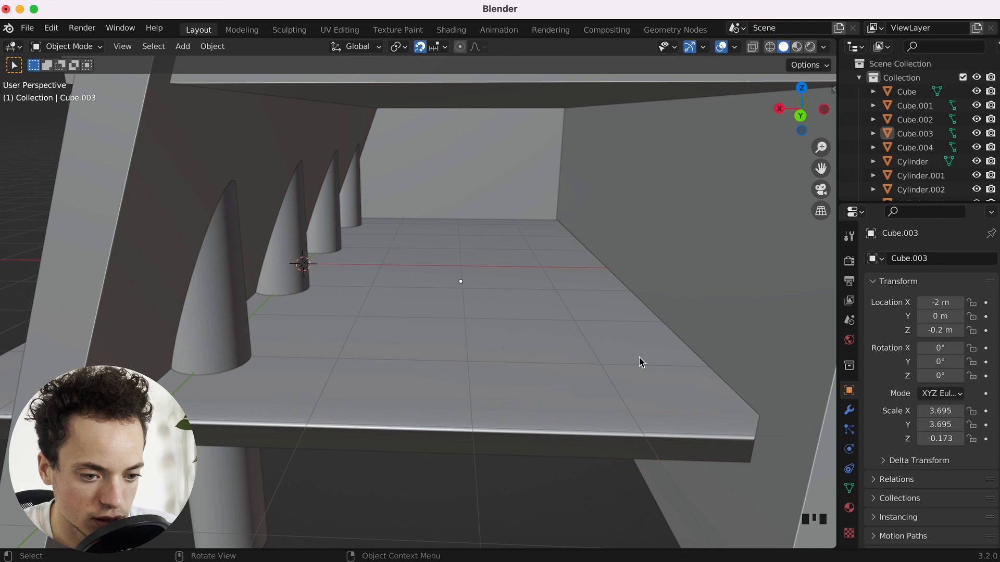
key("shift+a")
mouse_move(442, 291)
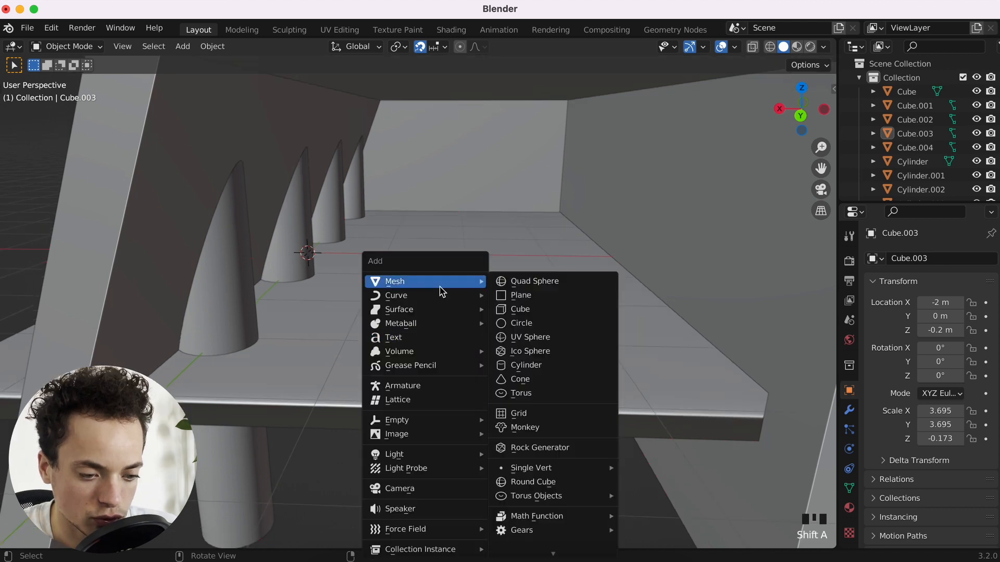
left_click(501, 309)
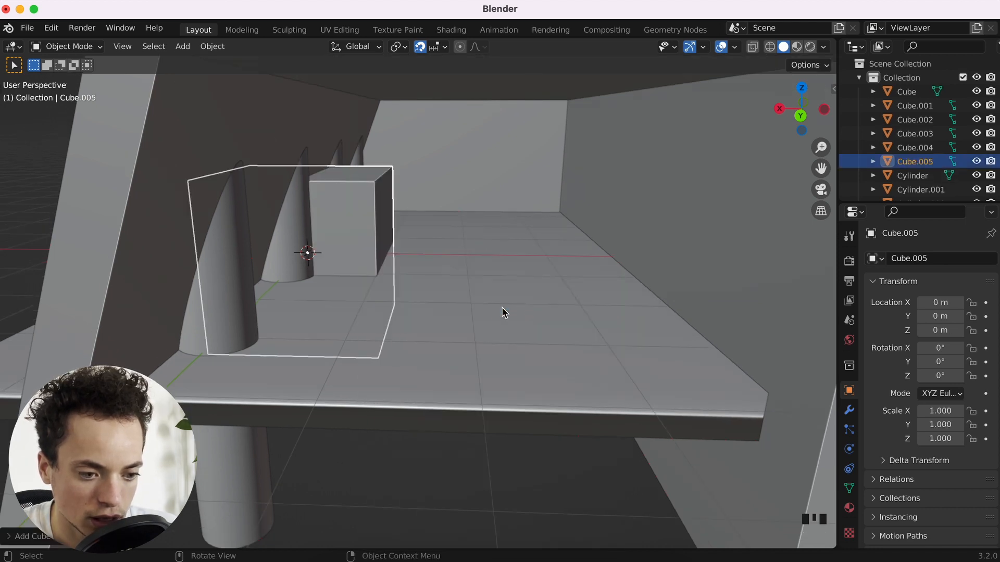
key("g")
key("x")
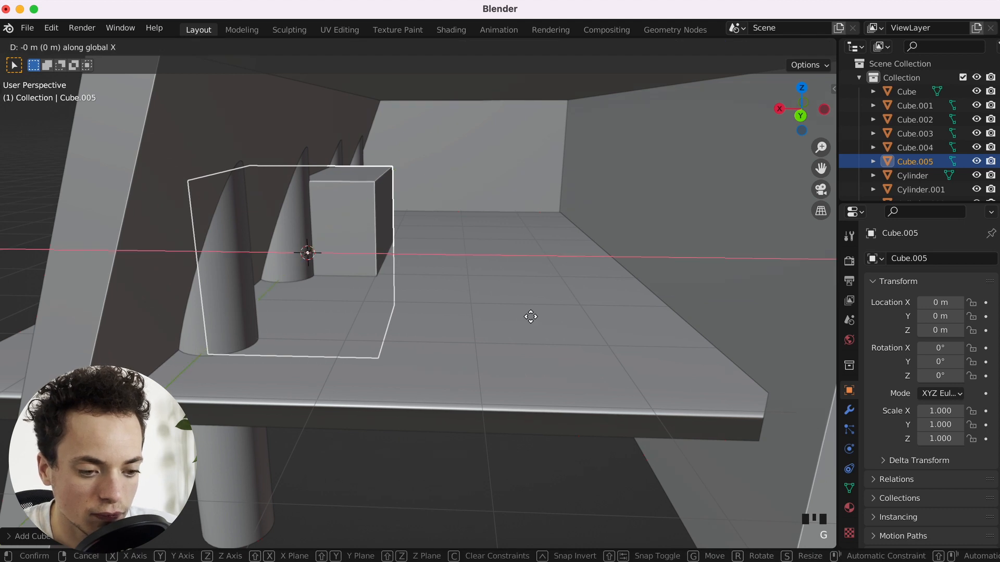
left_click(646, 328)
Scale the new cube to about 1.24 in Z and lower it along the global Z axis to Z -1 m.
key("s")
key("z")
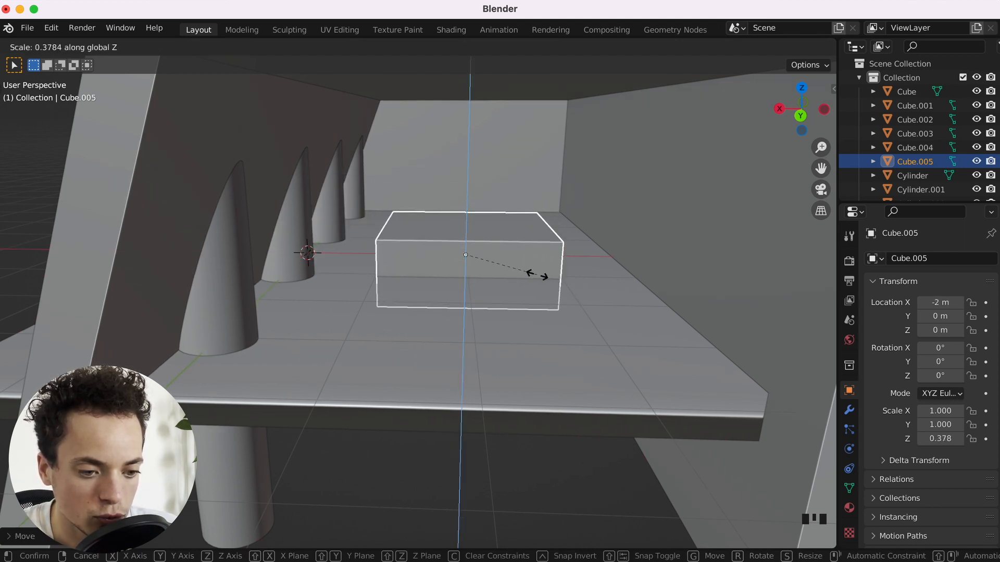
left_click(705, 310)
key("g")
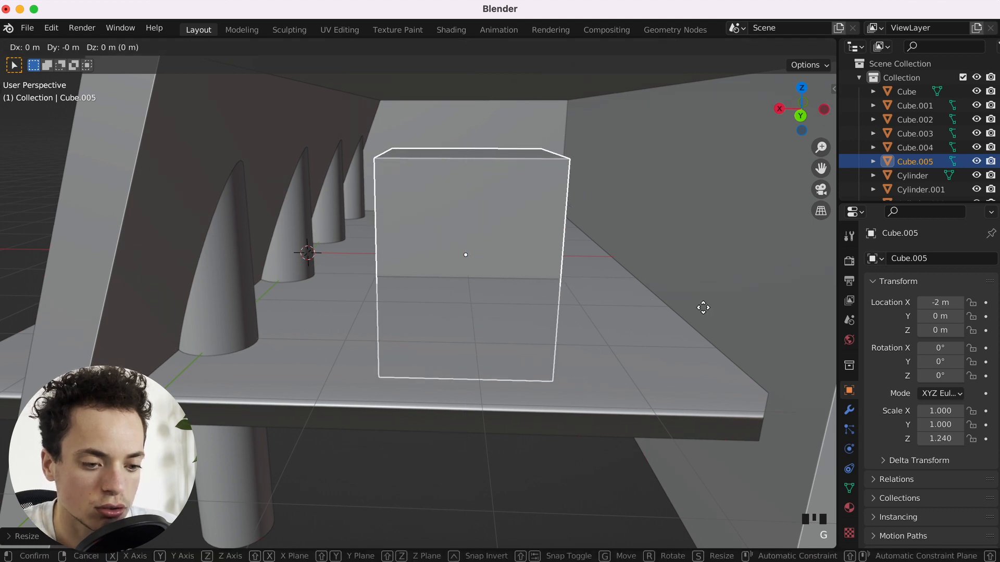
key("y")
key("z")
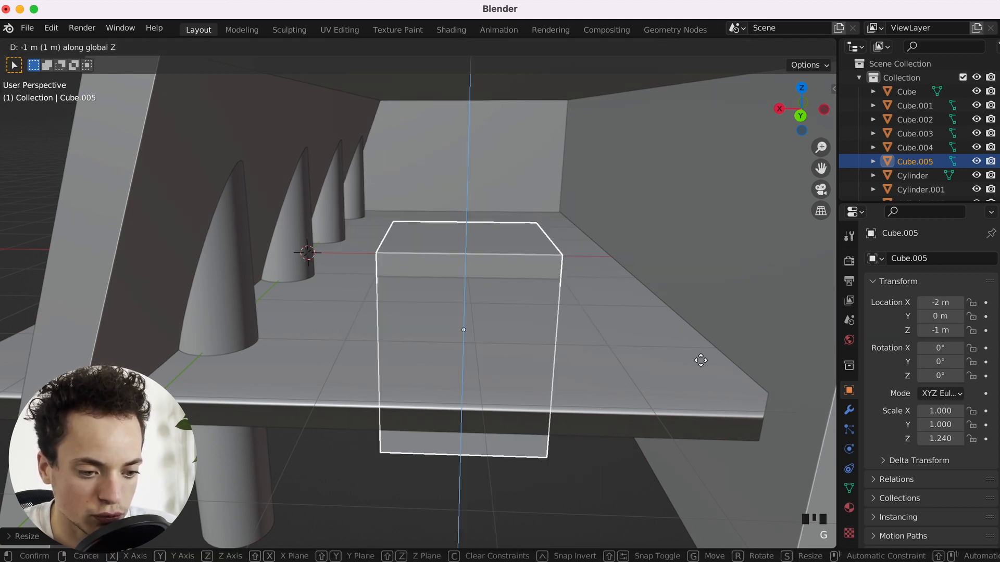
left_click(701, 365)
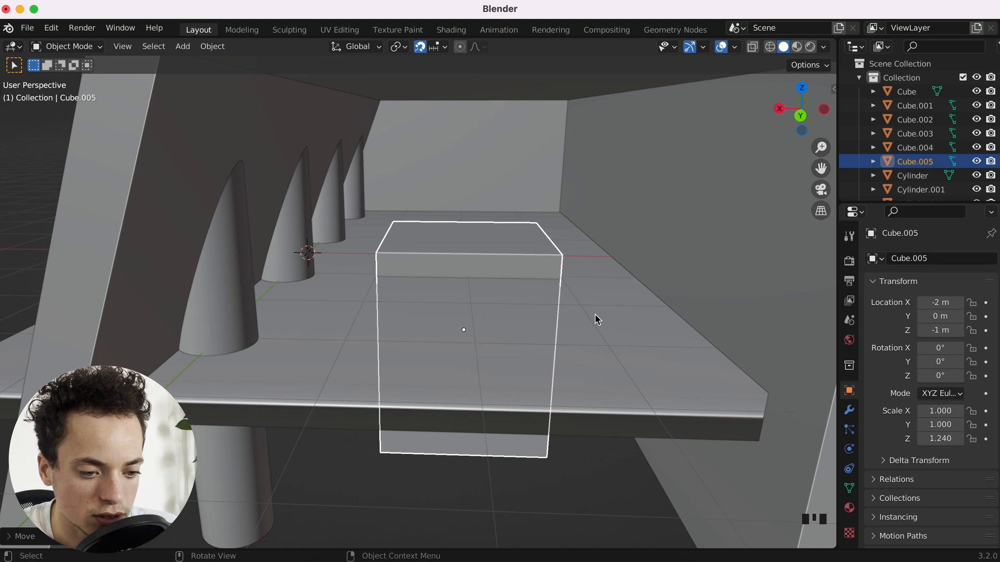
Stretch the cube into a long block through the floor, with a scale of about 1.43 in X and 2.89 in Y.
key("s")
key("shift+z")
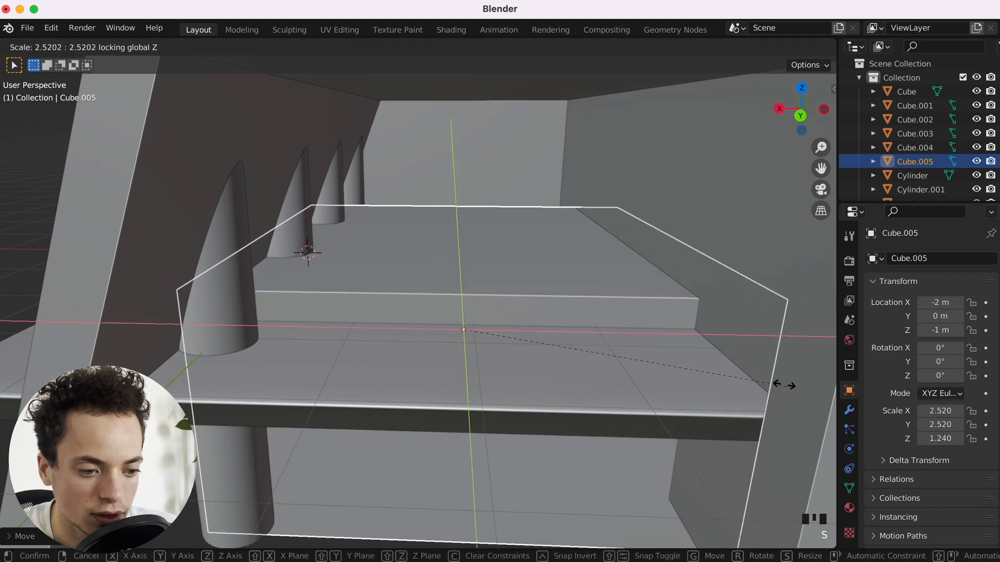
left_click(652, 349)
key("s")
key("y")
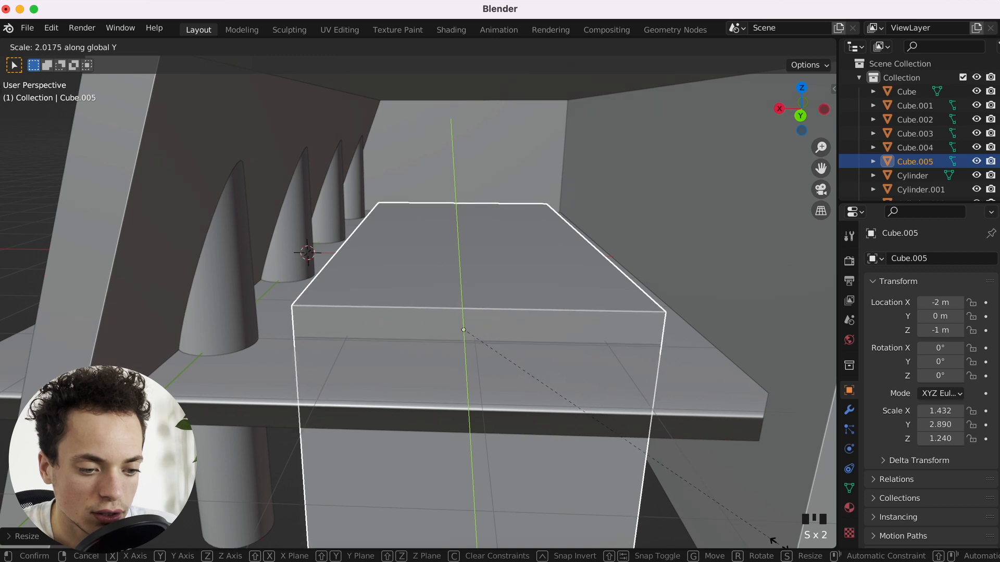
left_click(614, 326)
Duplicate the block in place and rename the copy as piscine.
scroll(615, 321, "left", 5)
scroll(614, 320, "right", 5)
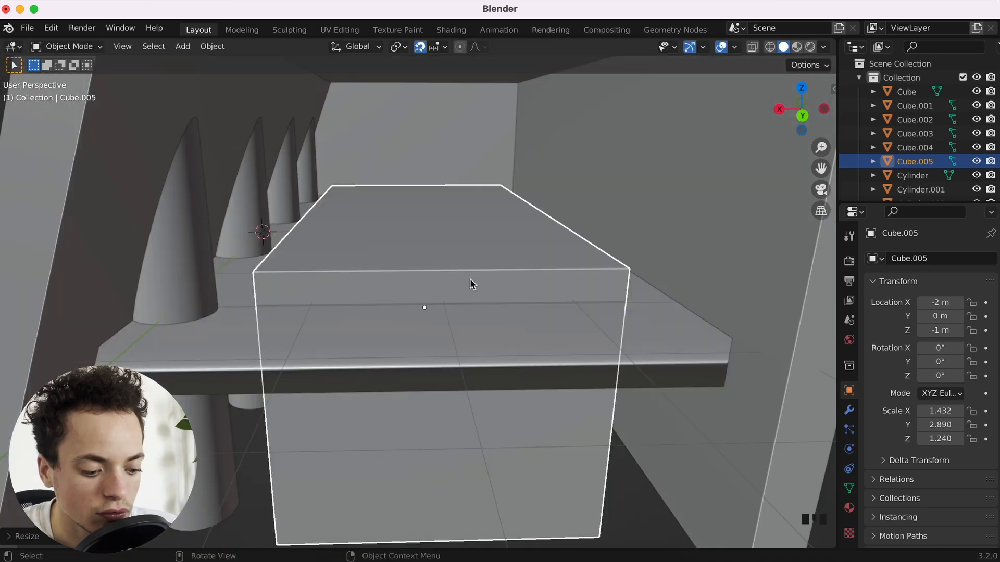
key("shift+d")
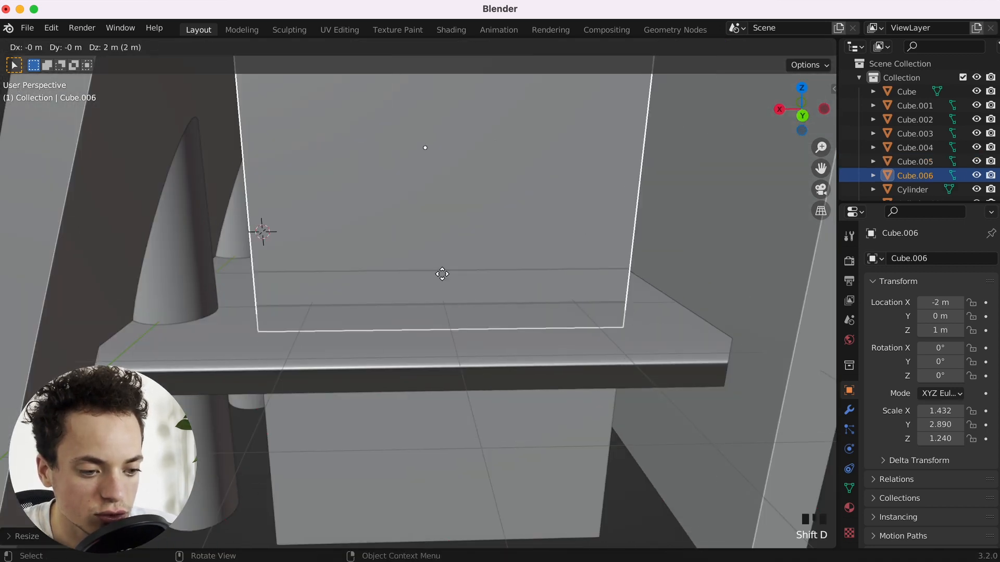
key("Escape")
double_click(920, 179)
scroll(920, 177, "down", 2)
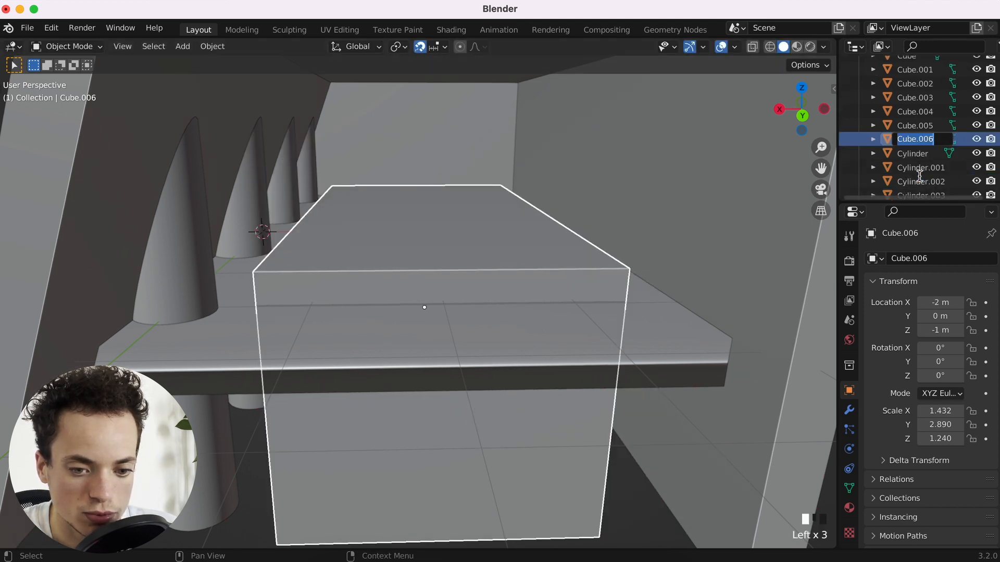
key("Return")
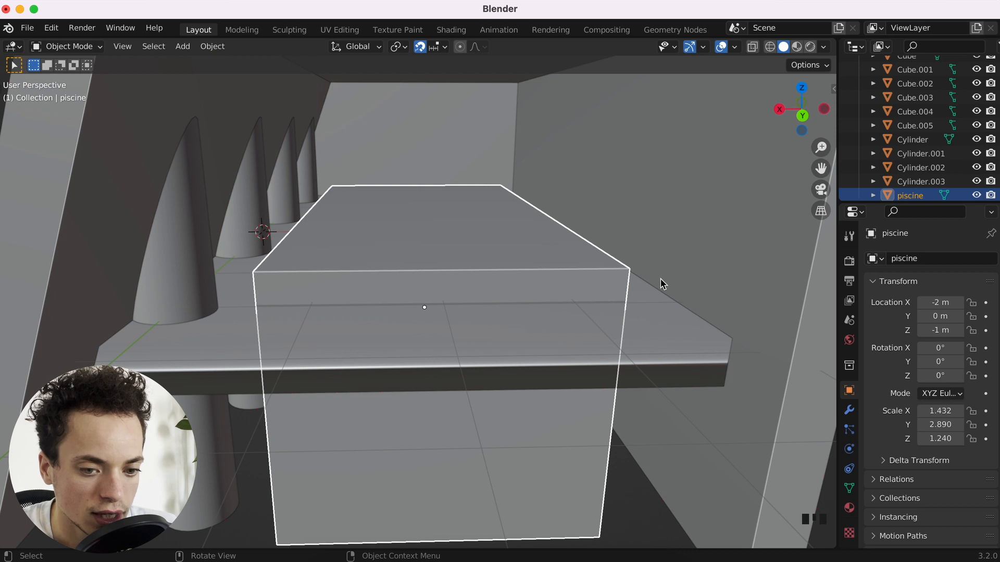
Cut the original block Cube.005 out of the floor slab Cube.003 with a Boolean difference.
scroll(917, 159, "down", 1)
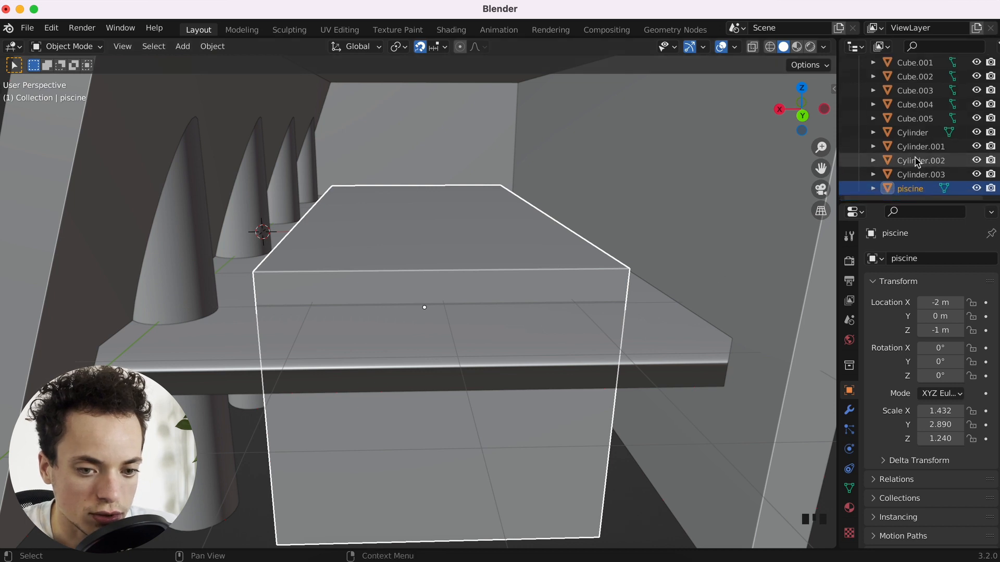
left_click(922, 122)
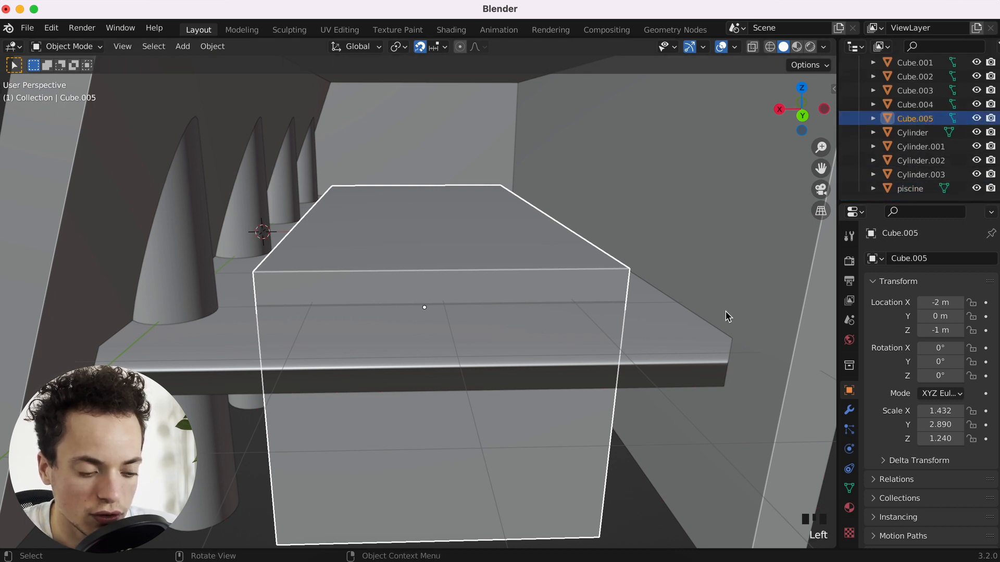
left_click(679, 373, "shift")
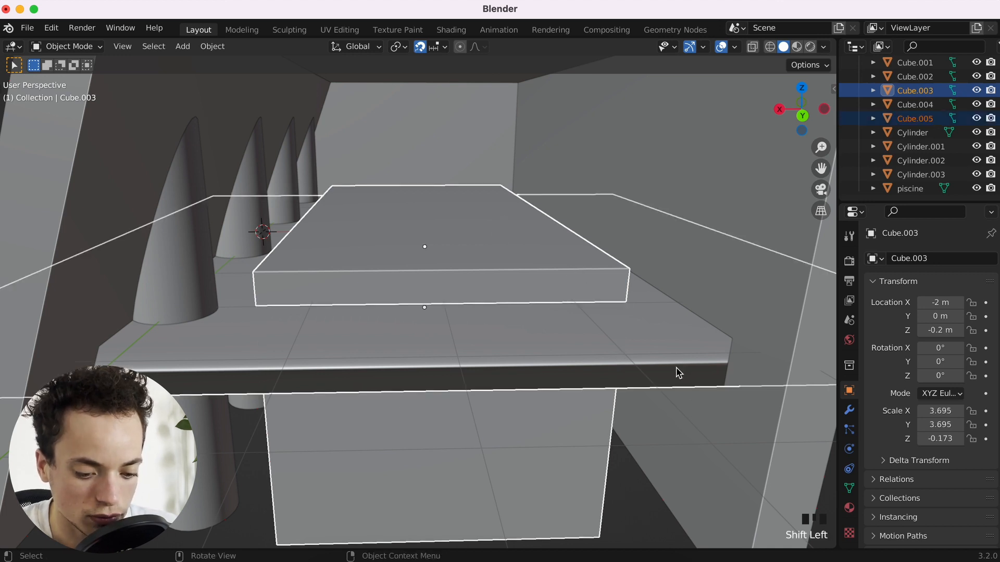
key("ctrl+KP_Subtract")
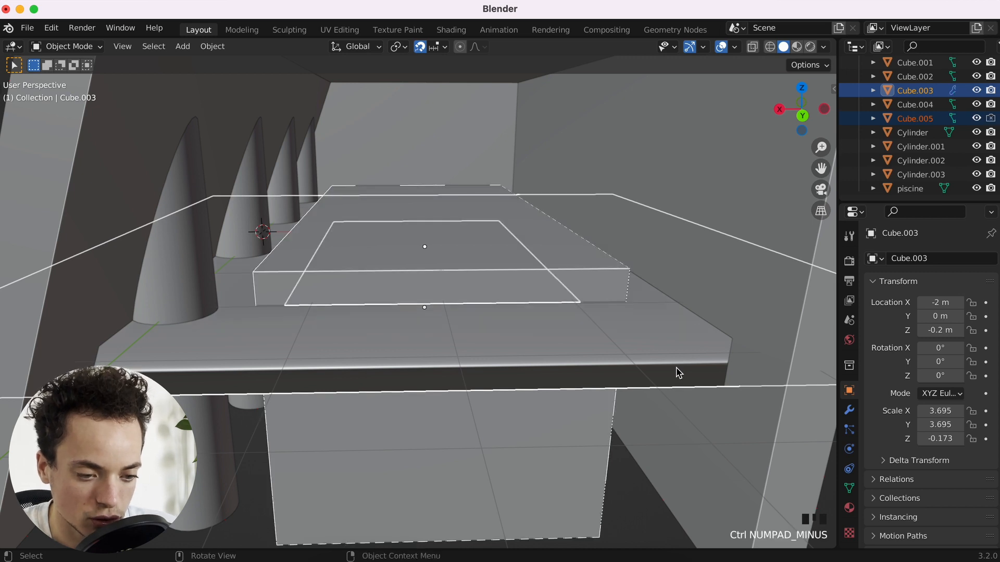
Hide the cutter block Cube.005 in the viewport.
left_click(620, 275)
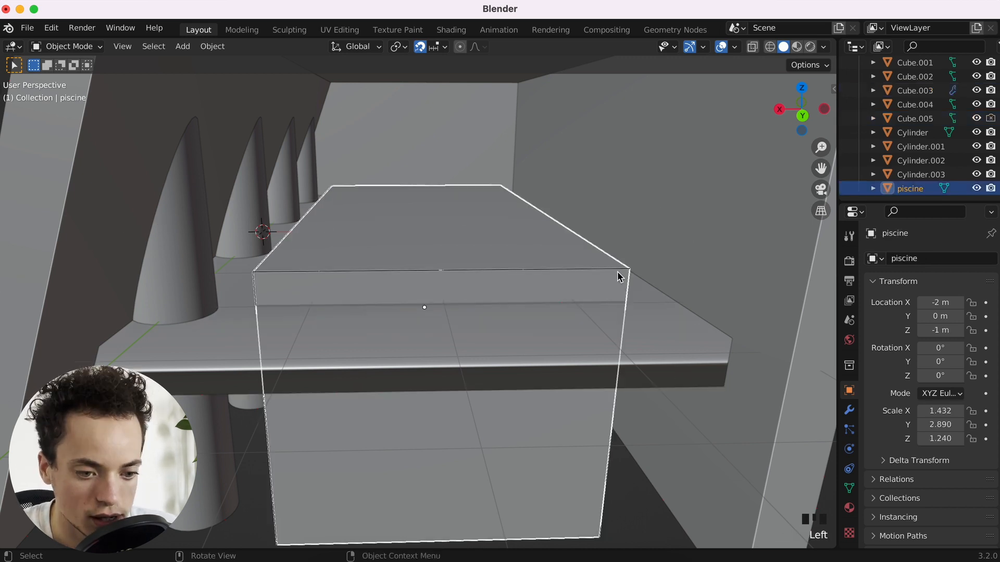
left_click(923, 120)
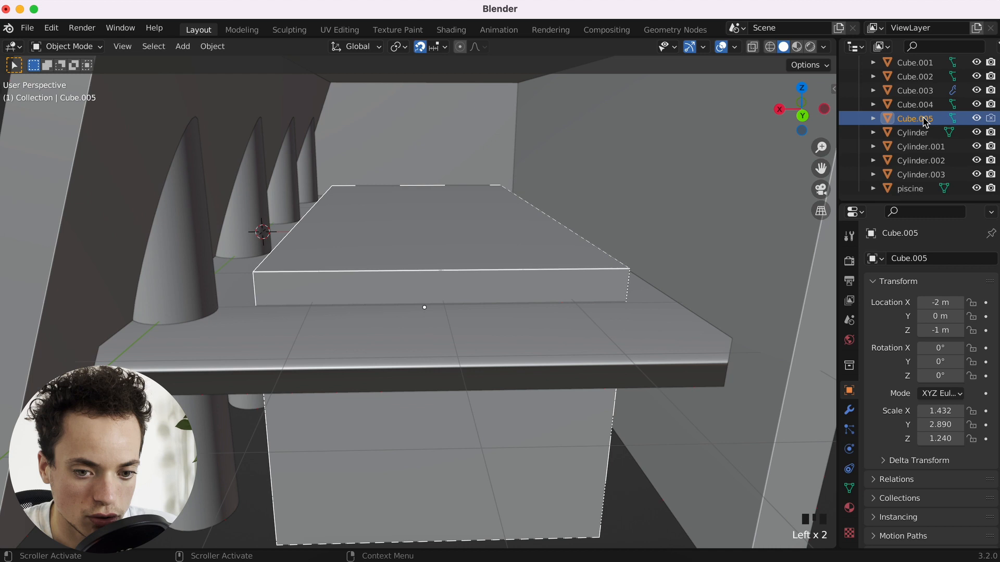
left_click(977, 118)
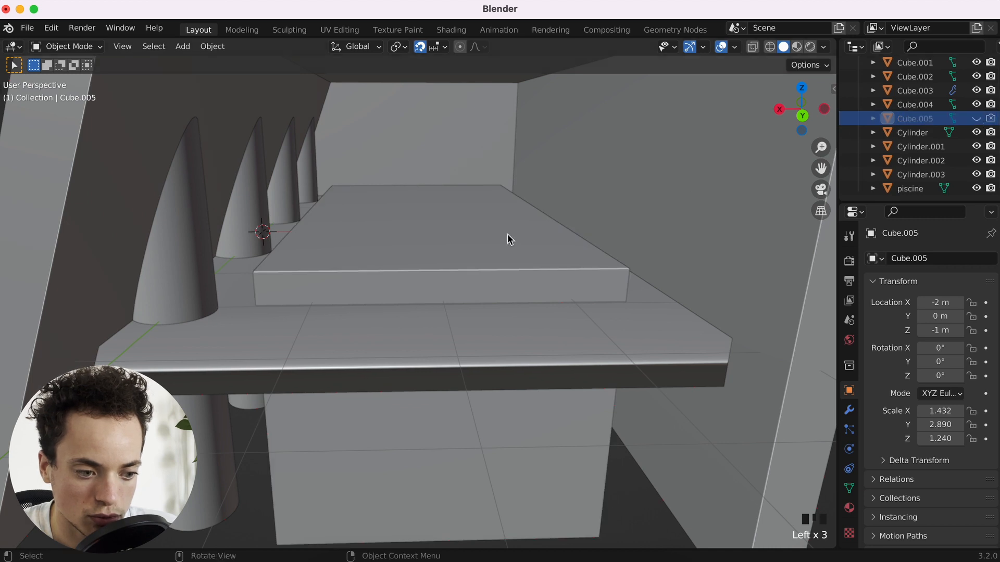
Delete the top face of the piscine block in Edit Mode and return to Object Mode.
left_click(559, 275)
key("g")
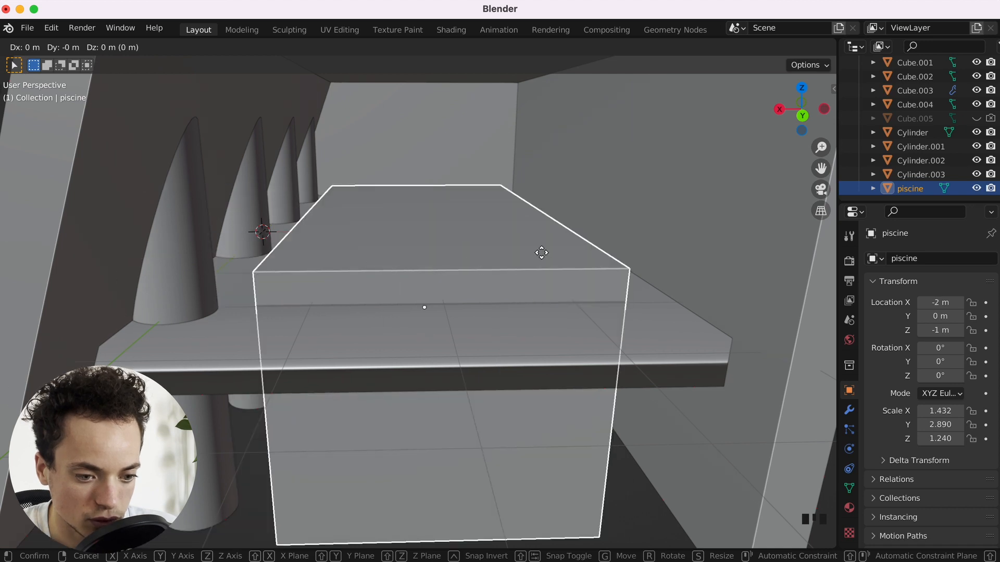
left_click(543, 257)
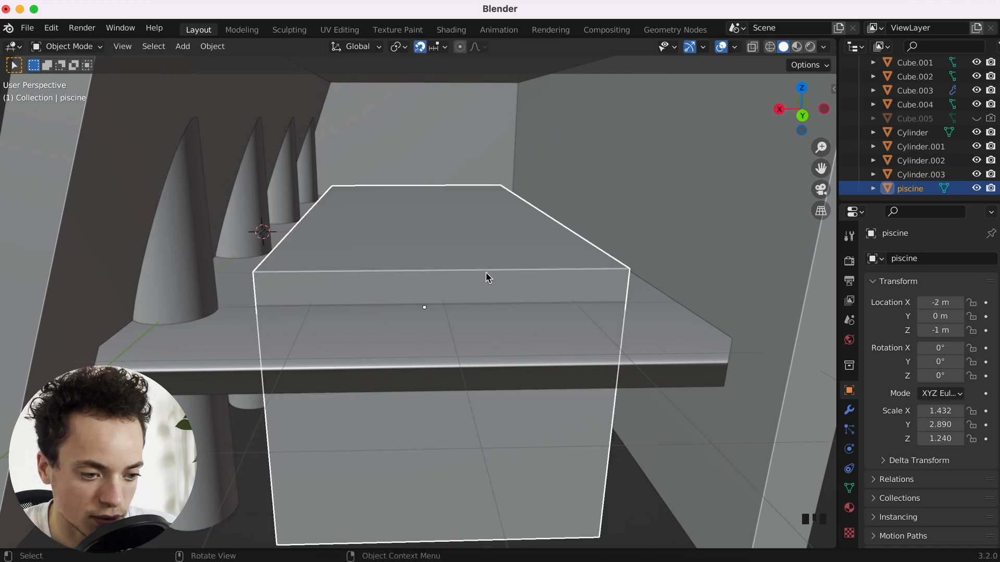
key("Tab")
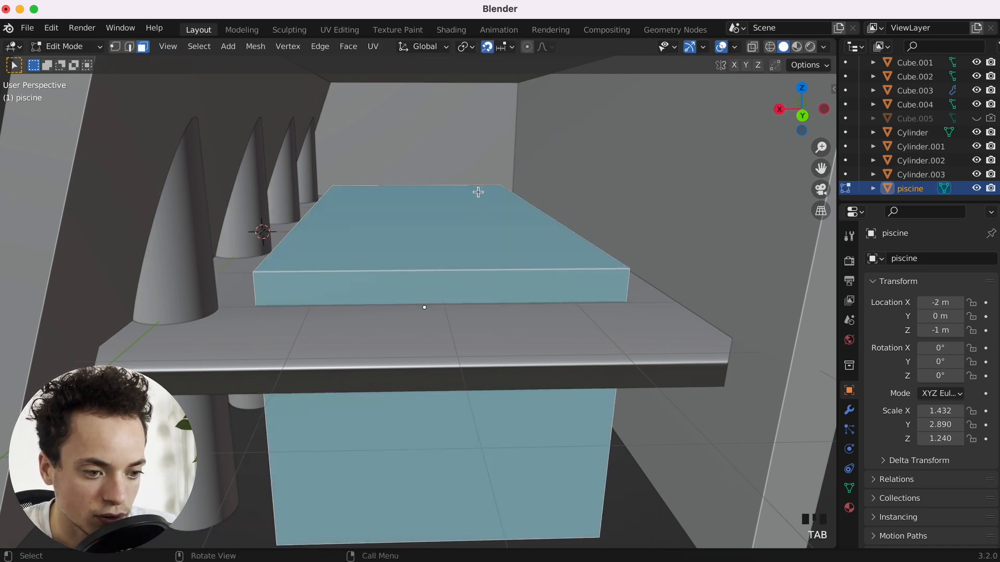
left_click(467, 235)
key("x")
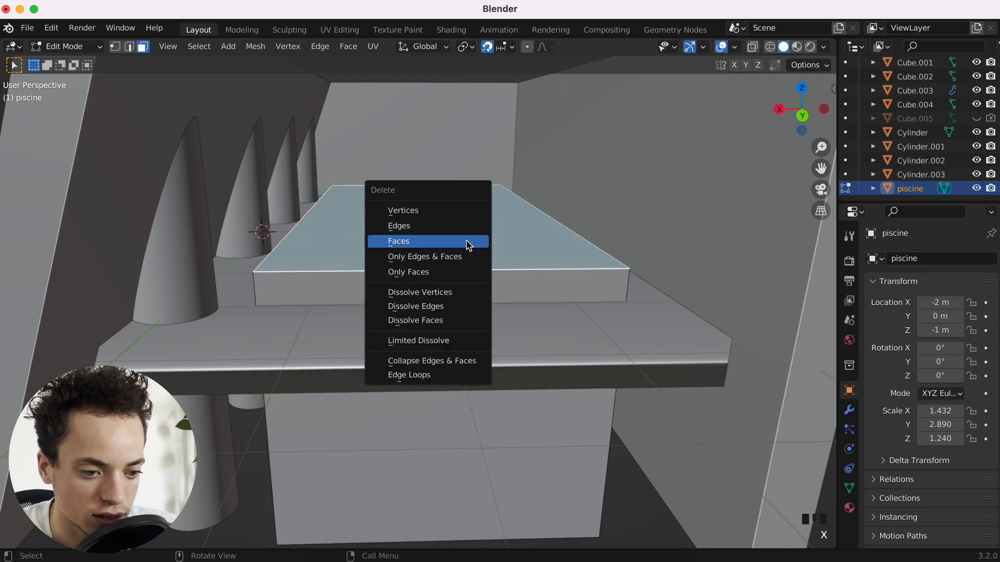
left_click(469, 243)
key("Tab")
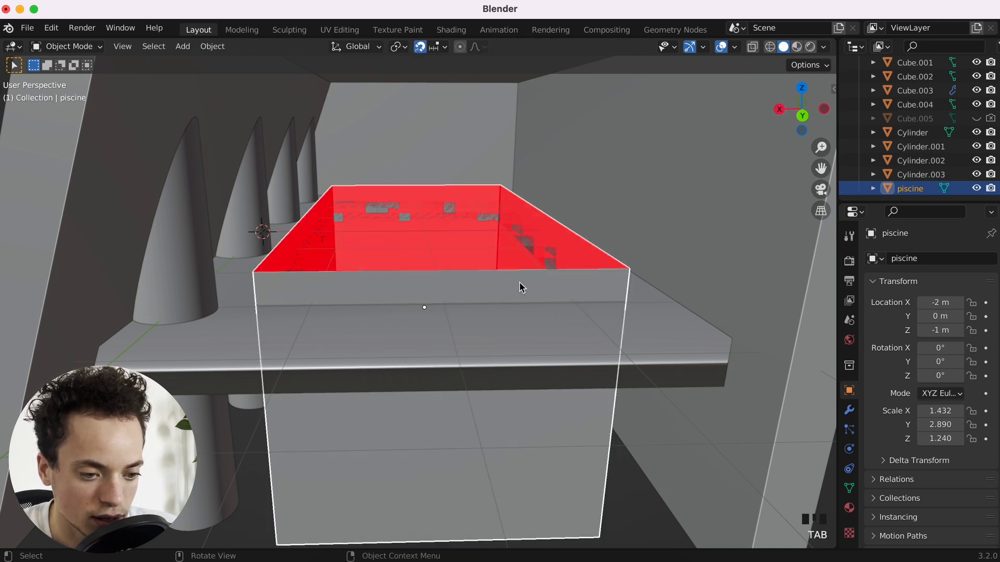
key("g")
key("z")
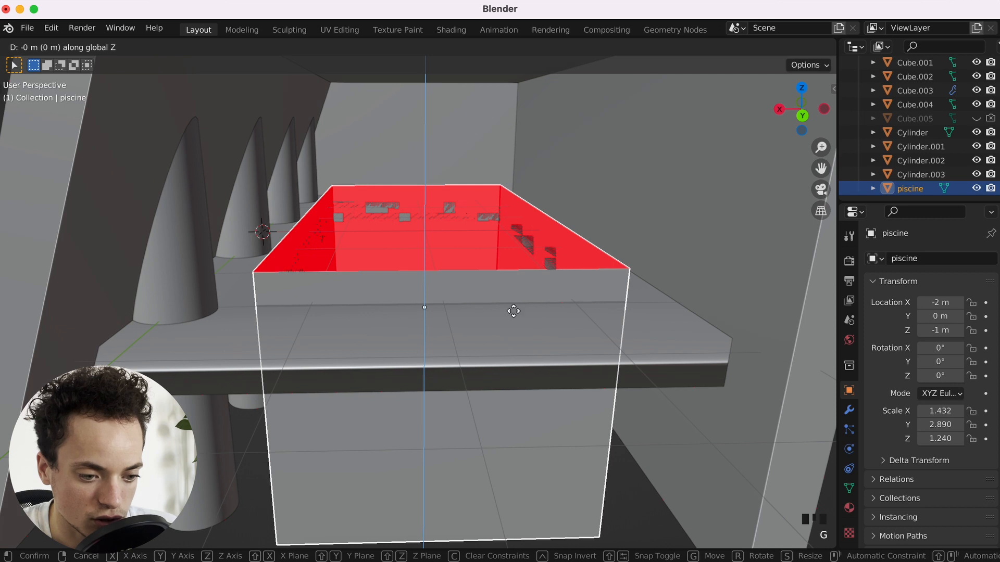
key("Escape")
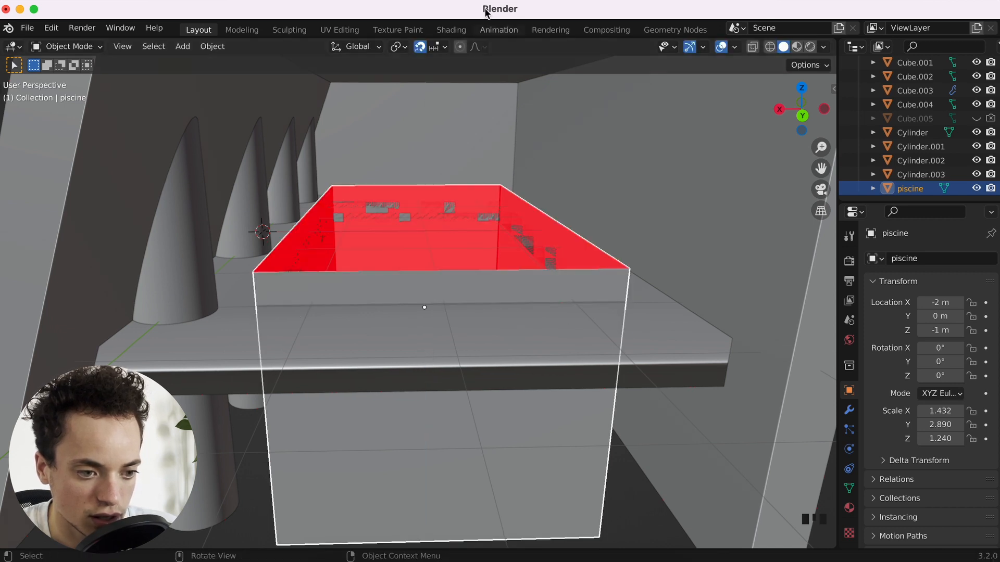
Turn off snapping and lower the piscine block along Z to about -1.46 m so it sits within the floor opening.
left_click(422, 47)
key("g")
key("z")
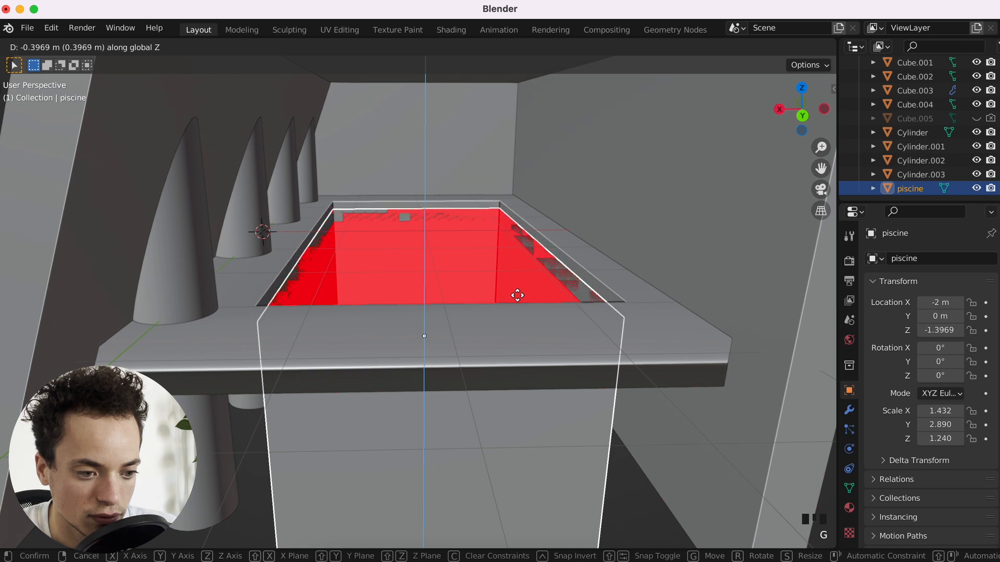
left_click(523, 297)
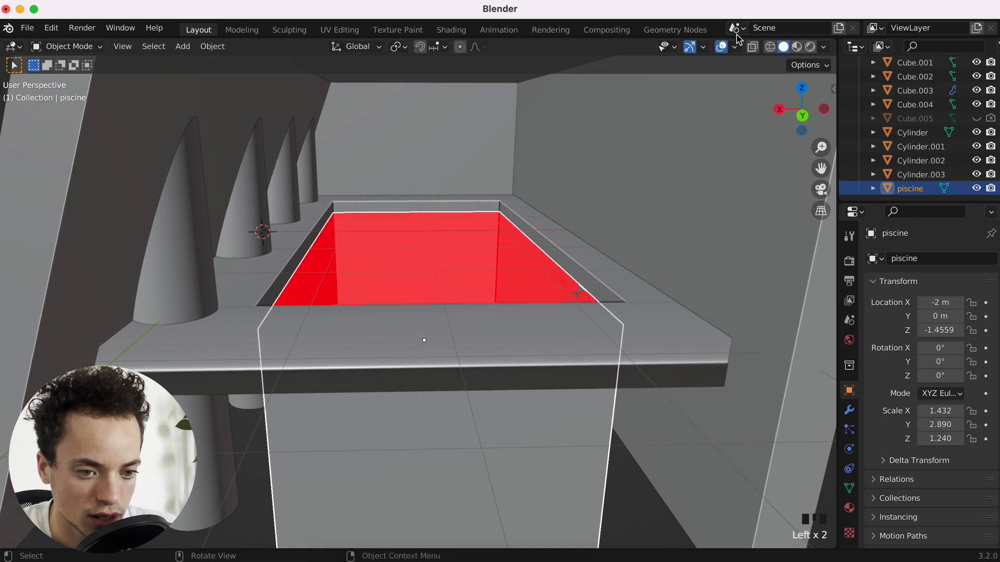
Turn off the Face Orientation overlay in the viewport.
left_click(734, 48)
left_click(648, 301)
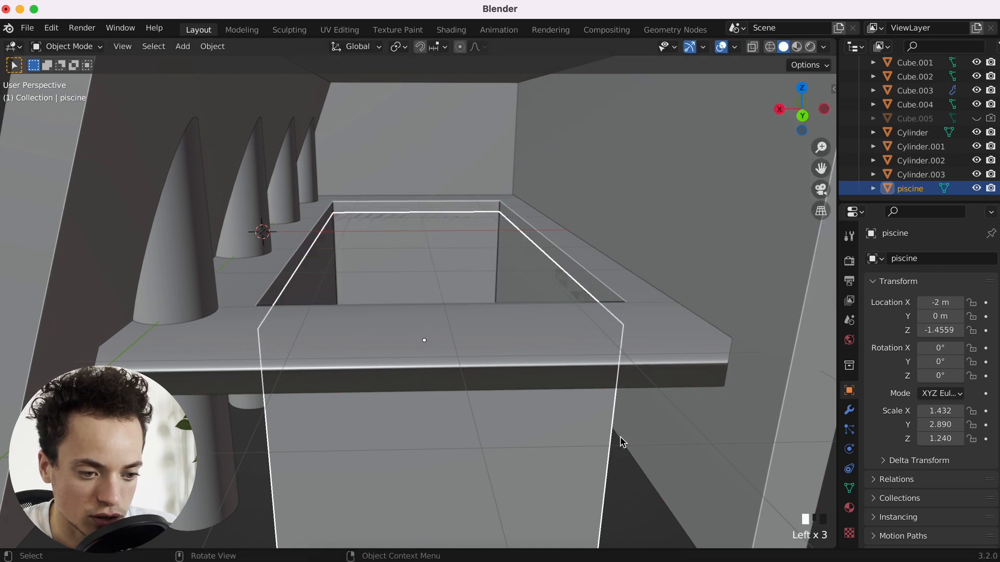
left_click(646, 467)
Scale the piscine block down slightly to about 1.400 × 2.825 × 1.212, and deselect everything.
left_click(449, 272)
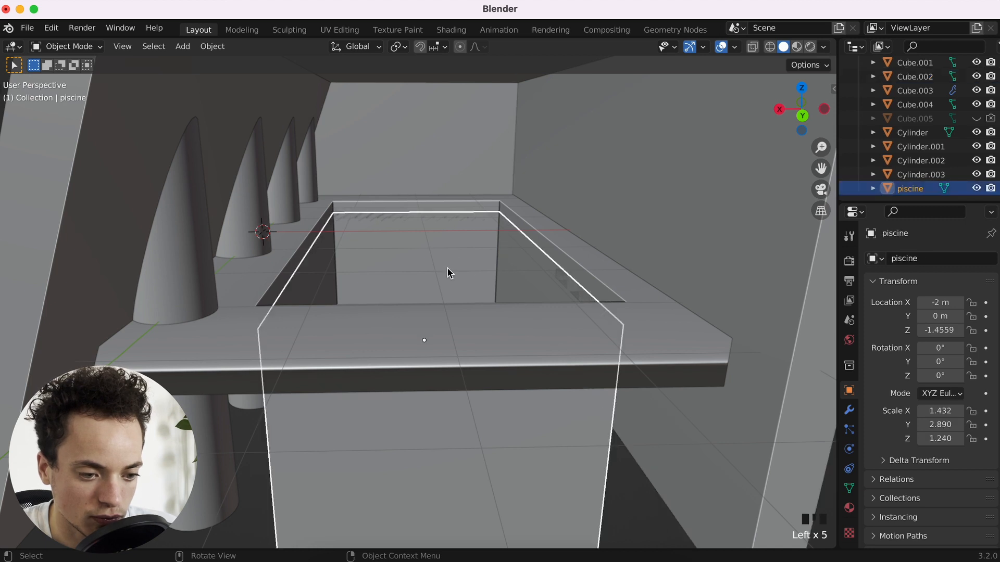
key("s")
left_click(585, 289)
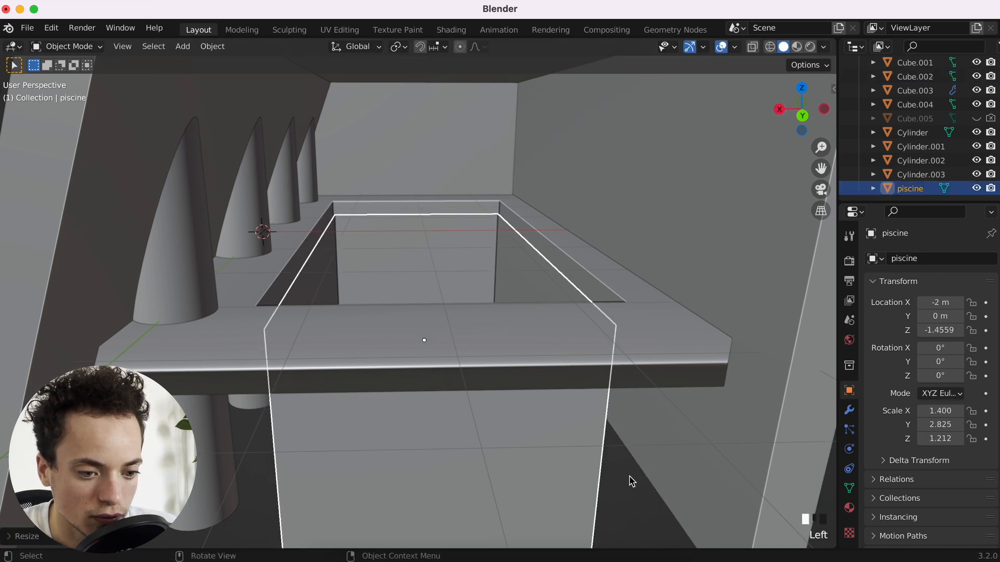
key("alt+a")
Add a Plane mesh at the 3D cursor for the pool's water surface.
scroll(252, 389, "down", 5)
scroll(252, 390, "up", 8)
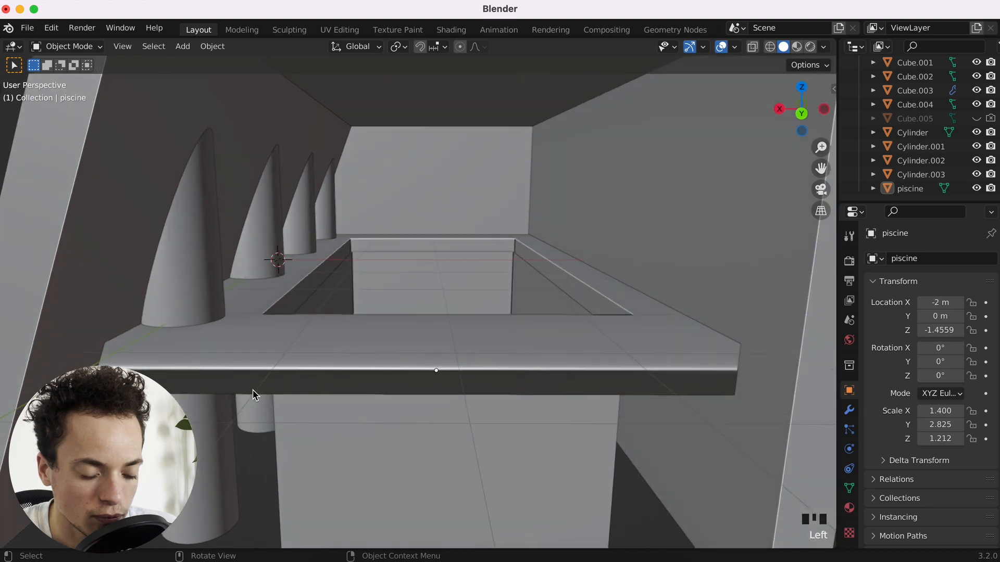
scroll(389, 432, "down", 5)
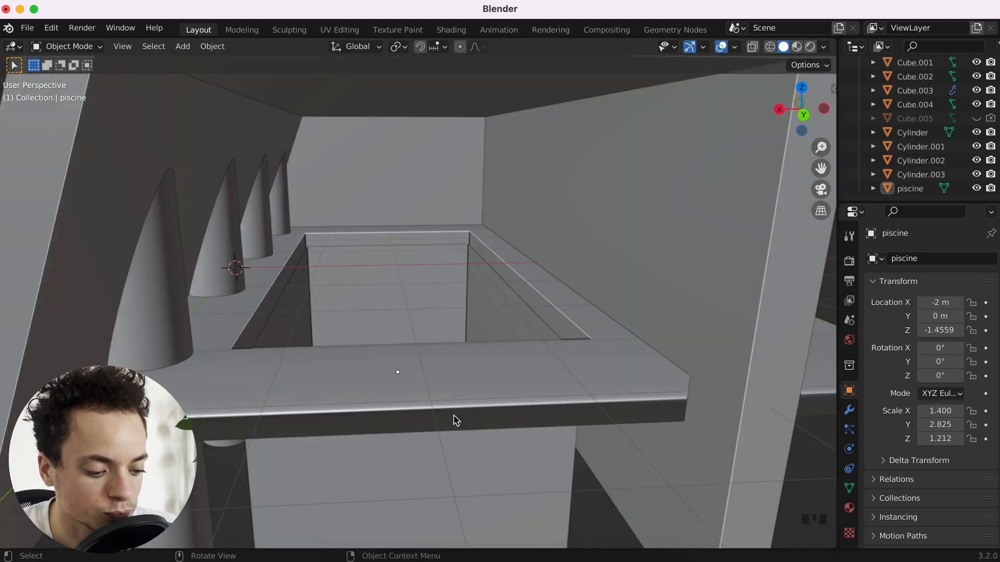
key("shift+a")
mouse_move(448, 281)
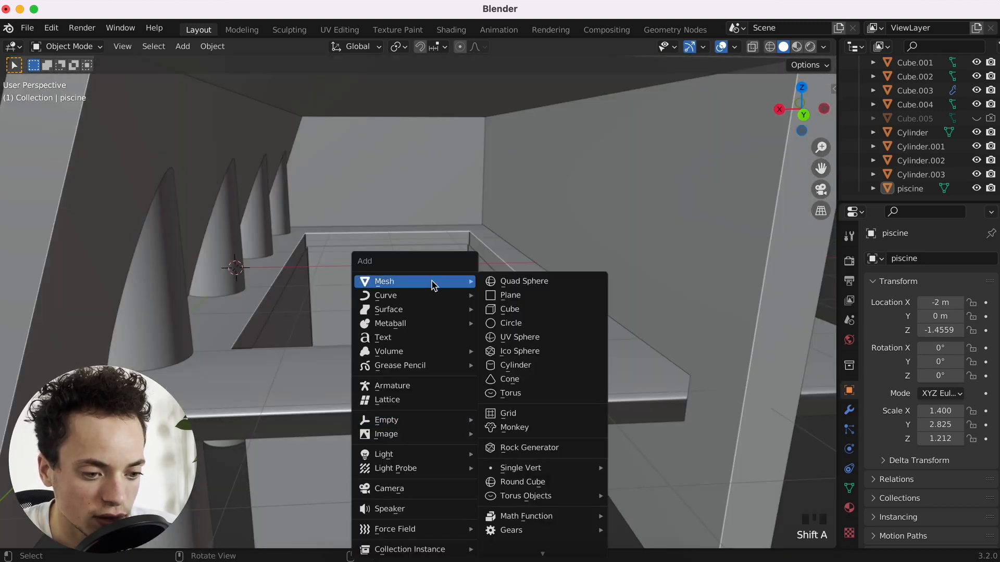
left_click(504, 293)
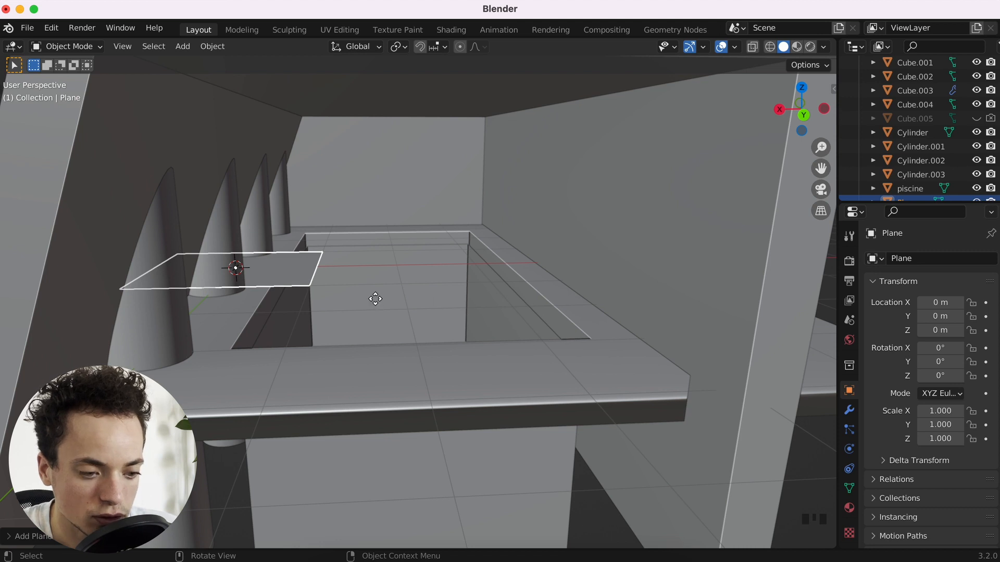
key("g")
key("y")
key("Escape")
Turn on snapping and move the plane along X to -2 m, centred over the pool.
left_click(419, 46)
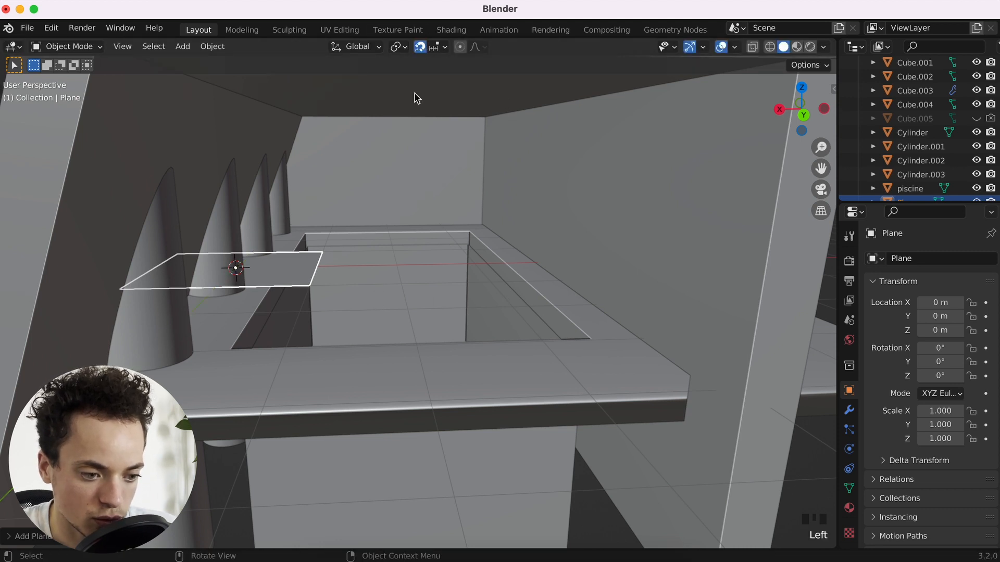
key("g")
key("y")
key("x")
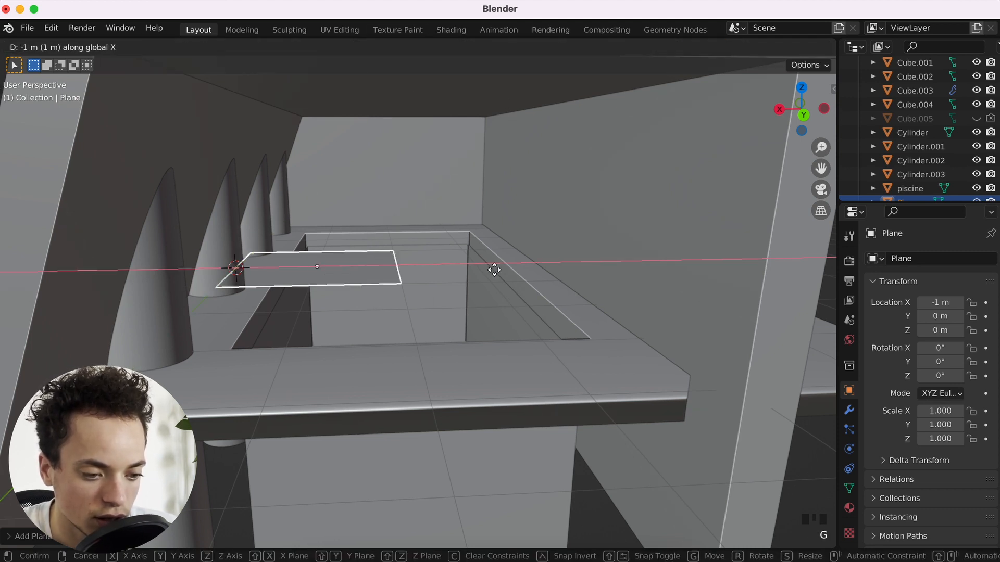
left_click(520, 275)
Select all objects in the scene and apply their scale.
middle_click_drag(449, 267, 446, 263)
key("a")
key("ctrl+a")
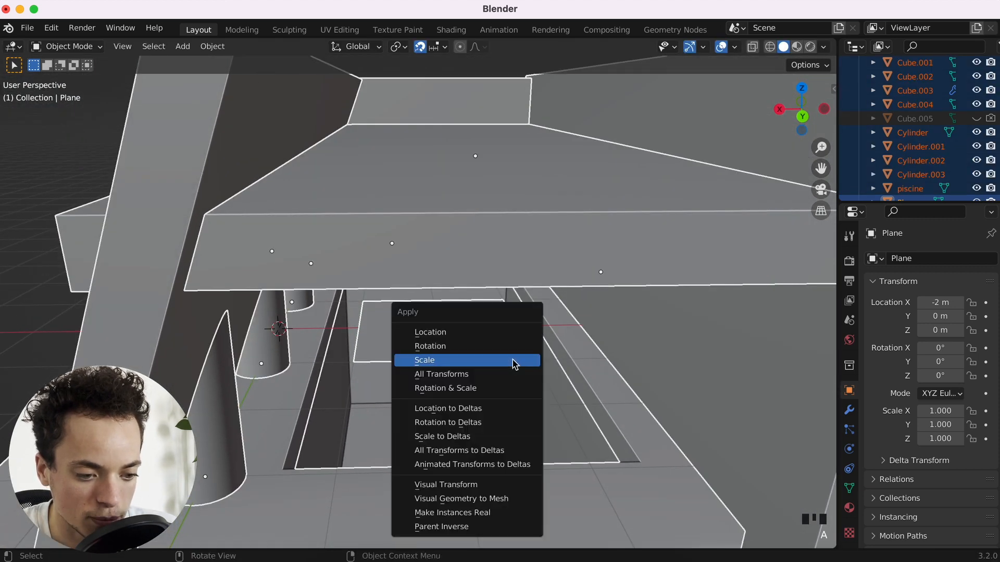
left_click(506, 361)
Enable Auto Smooth at 30° in the normals settings of the floor slab Cube.003.
middle_click_drag(527, 385, 523, 378)
left_click(602, 389)
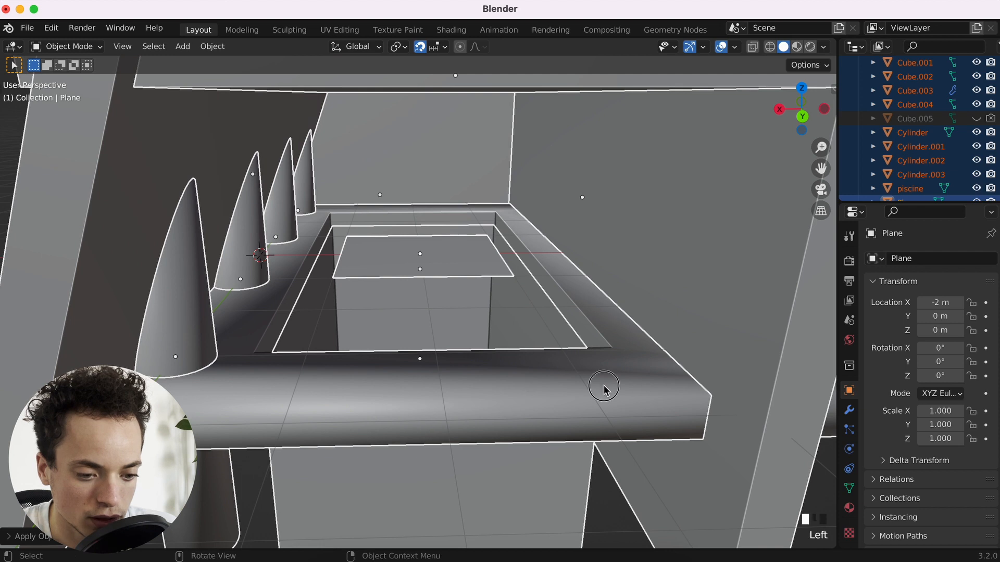
left_click(849, 488)
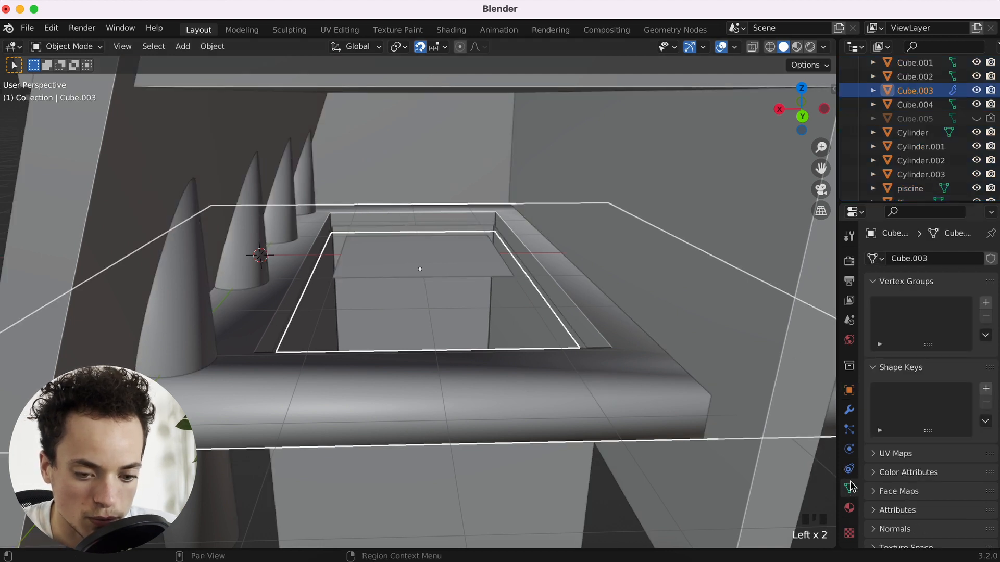
scroll(884, 470, "down", 2)
scroll(885, 472, "down", 1)
left_click(888, 446)
scroll(888, 446, "down", 1)
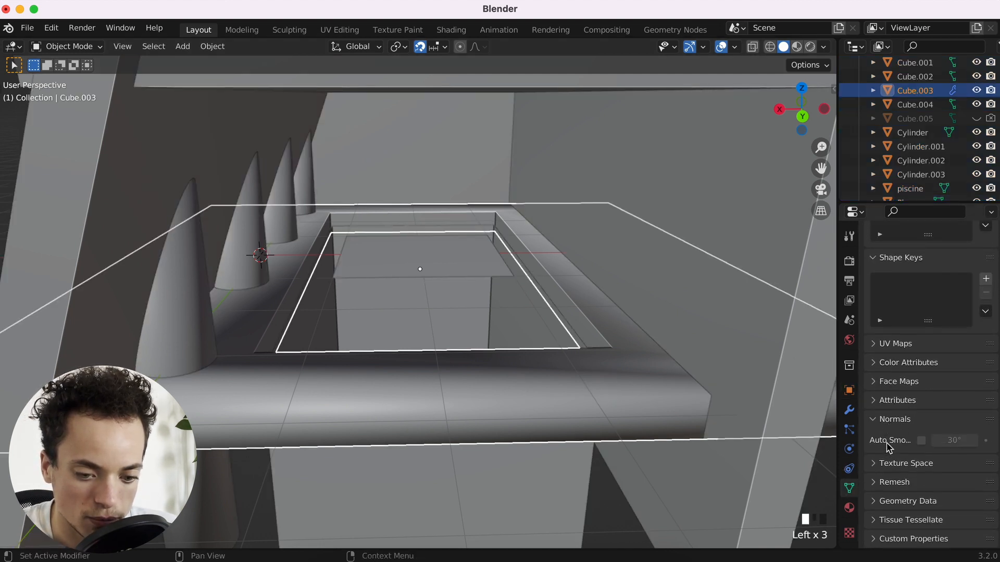
left_click(922, 442)
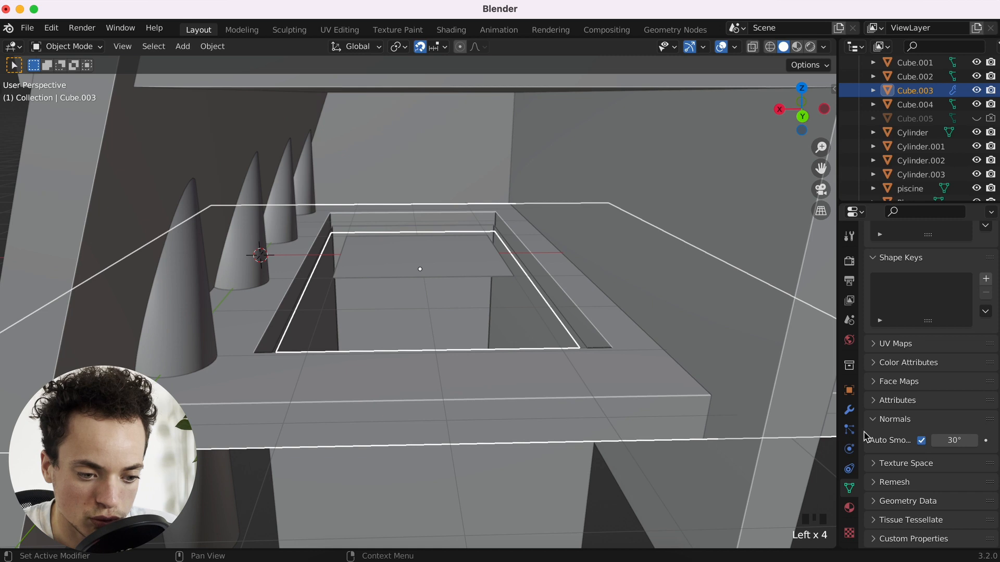
Add an Ocean modifier to the plane above the pool.
left_click(656, 485)
left_click(467, 253)
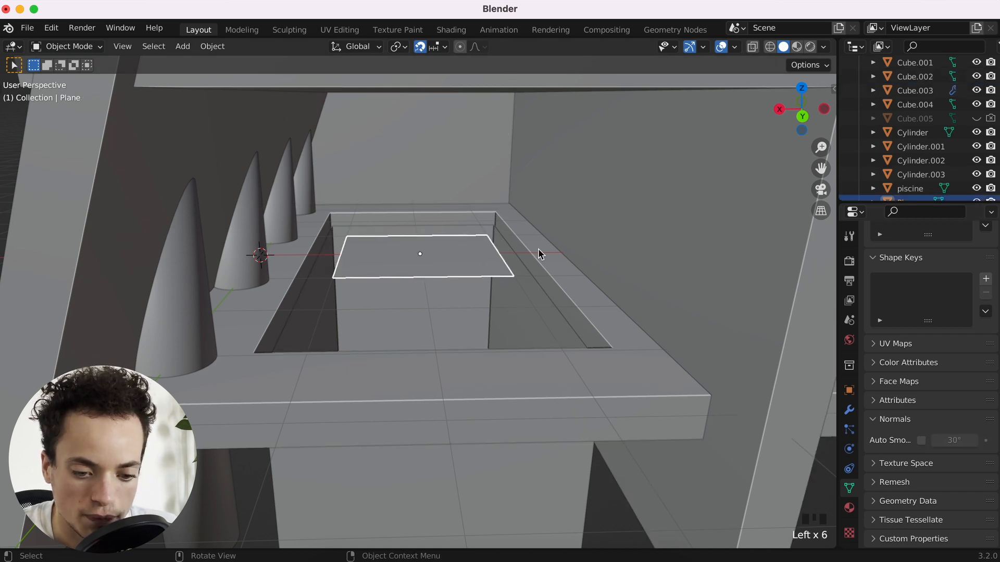
left_click(849, 410)
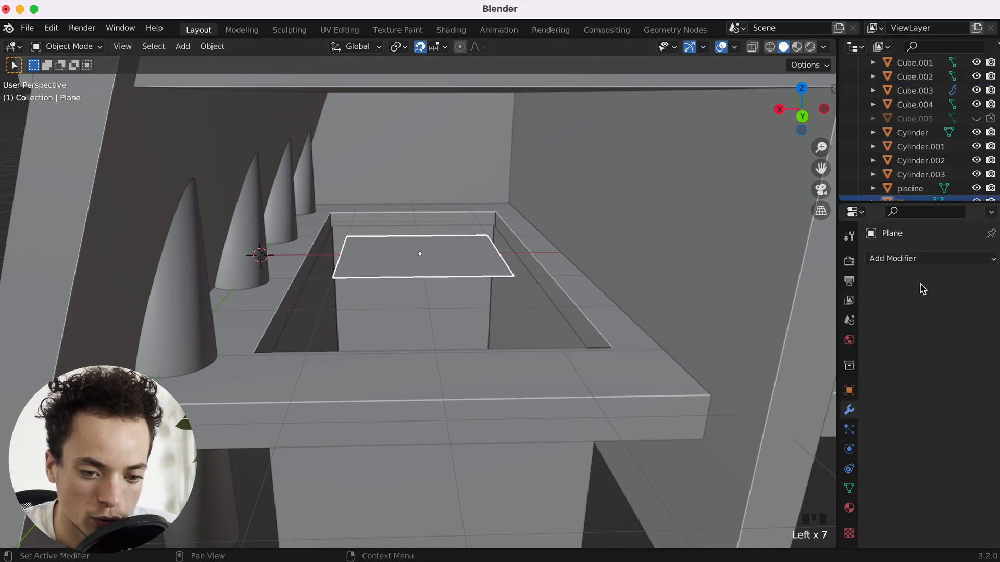
left_click(928, 260)
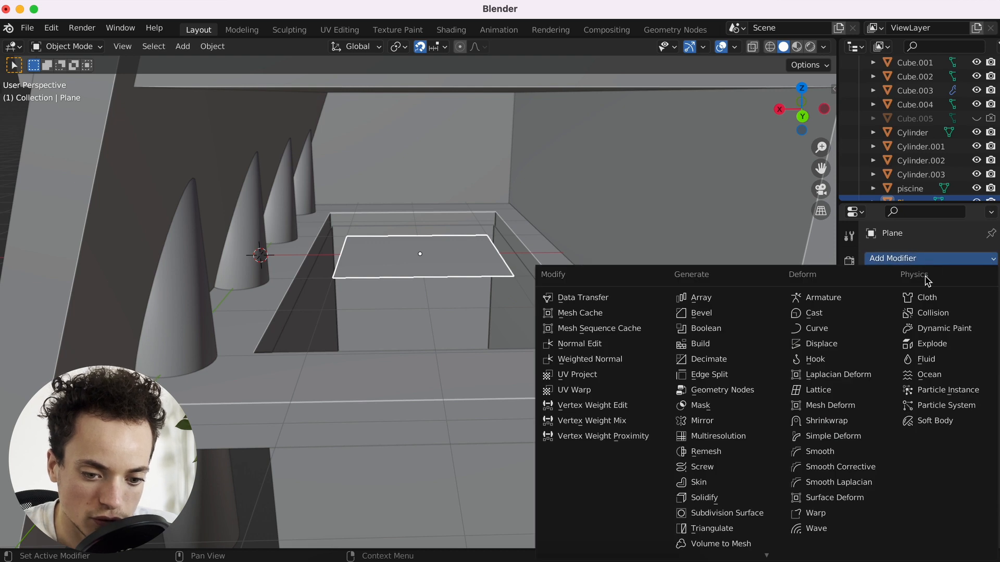
left_click(933, 375)
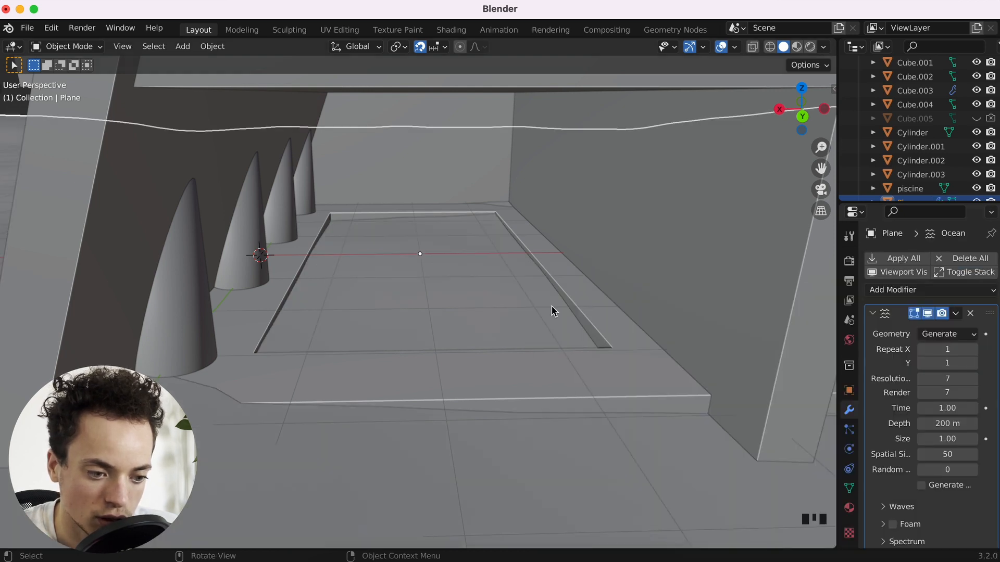
Set the Ocean modifier's Size to 0.08 and its Depth to 10 m.
scroll(627, 319, "down", 10, "super")
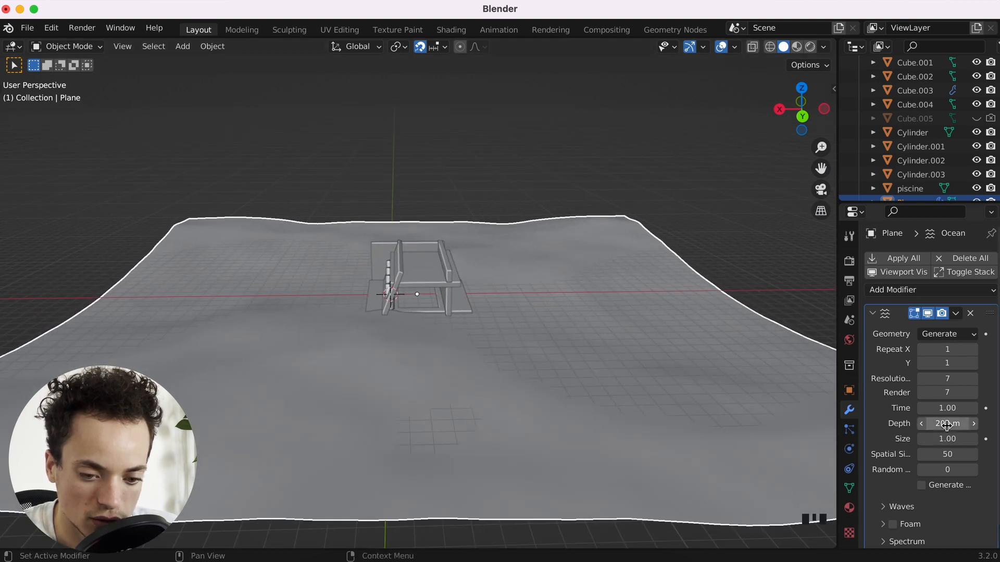
left_click_drag(947, 440, 884, 440)
scroll(420, 301, "up", 8)
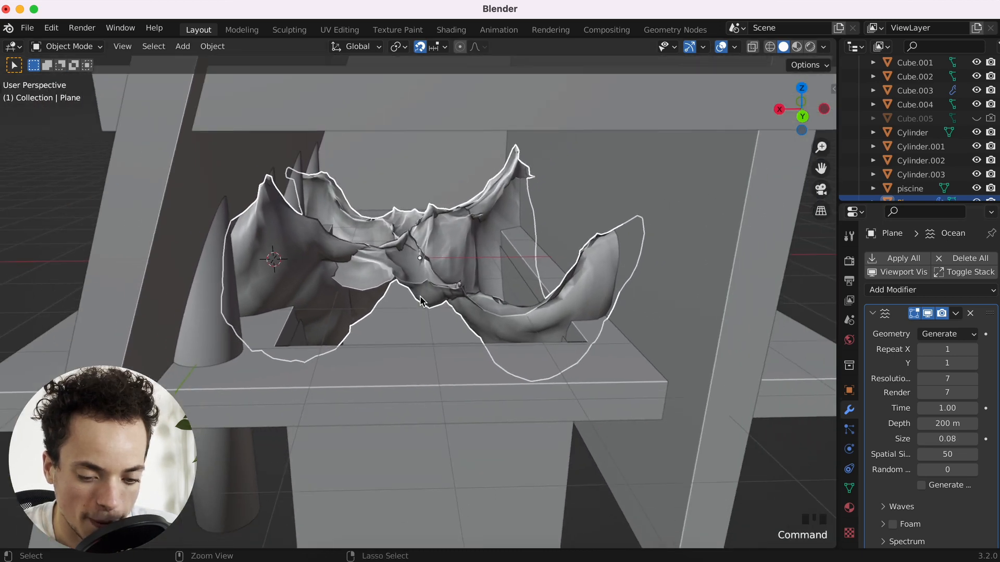
scroll(938, 412, "down", 1)
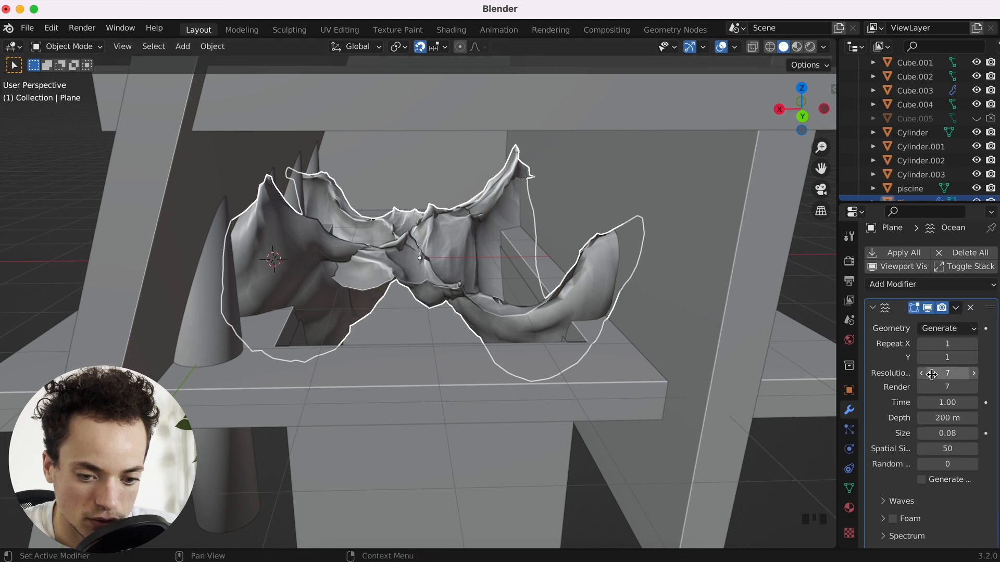
left_click(944, 420)
type("10")
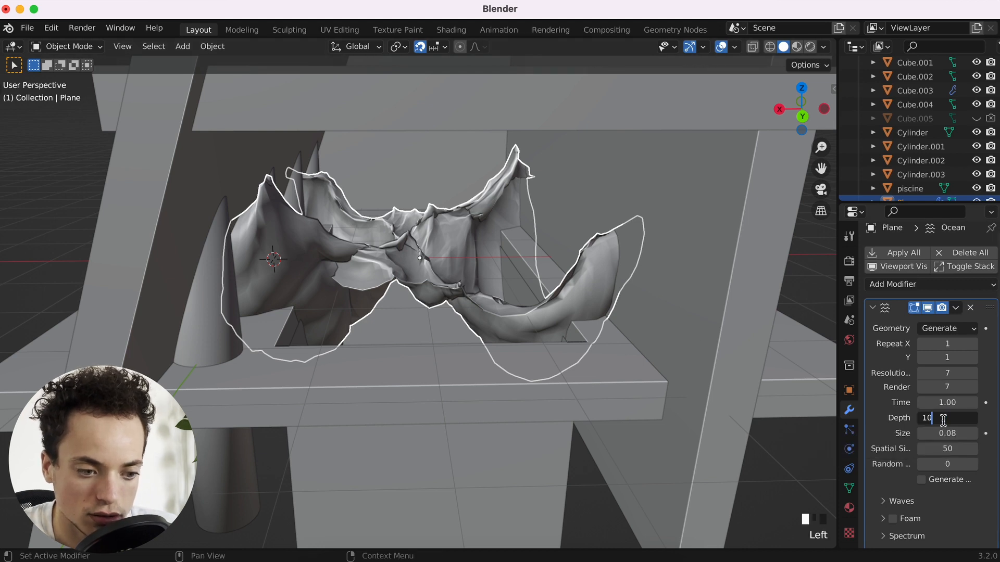
key("Return")
Set the Ocean modifier's waves to Scale 0.060, Choppiness 2.30 and Wind Velocity 40.6 m/s.
scroll(930, 406, "down", 1)
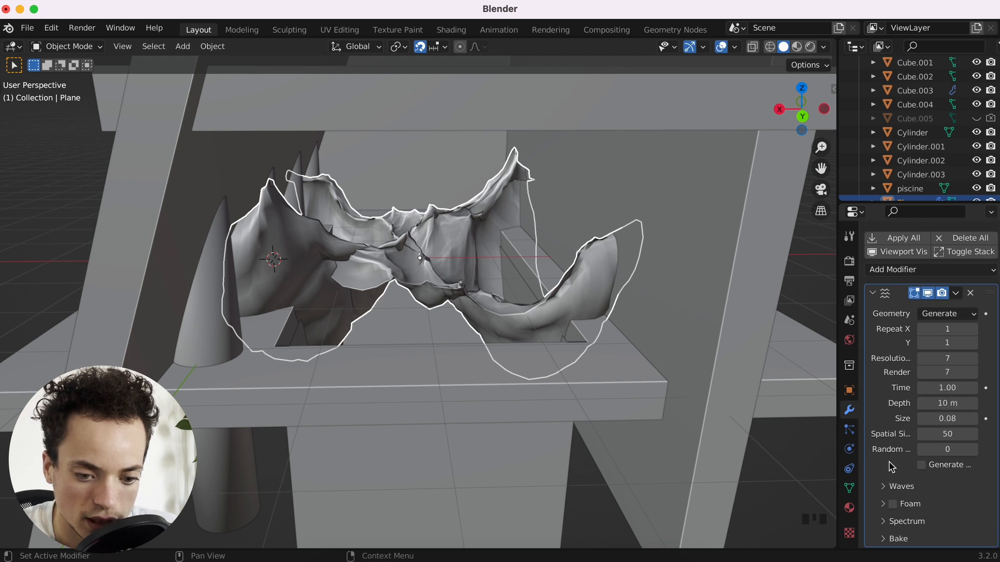
left_click(888, 485)
scroll(885, 490, "down", 3)
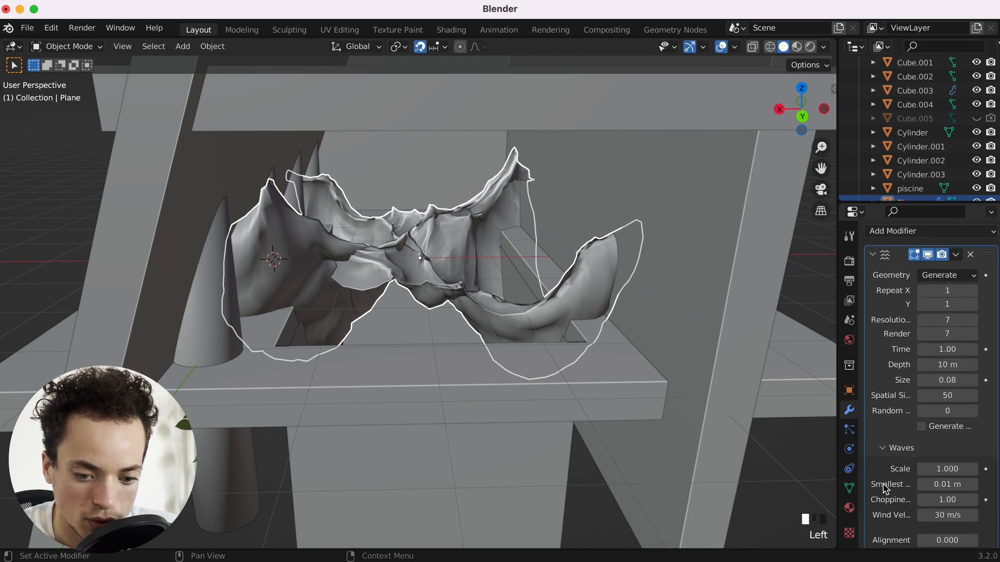
scroll(886, 489, "down", 4)
left_click_drag(954, 381, 924, 381)
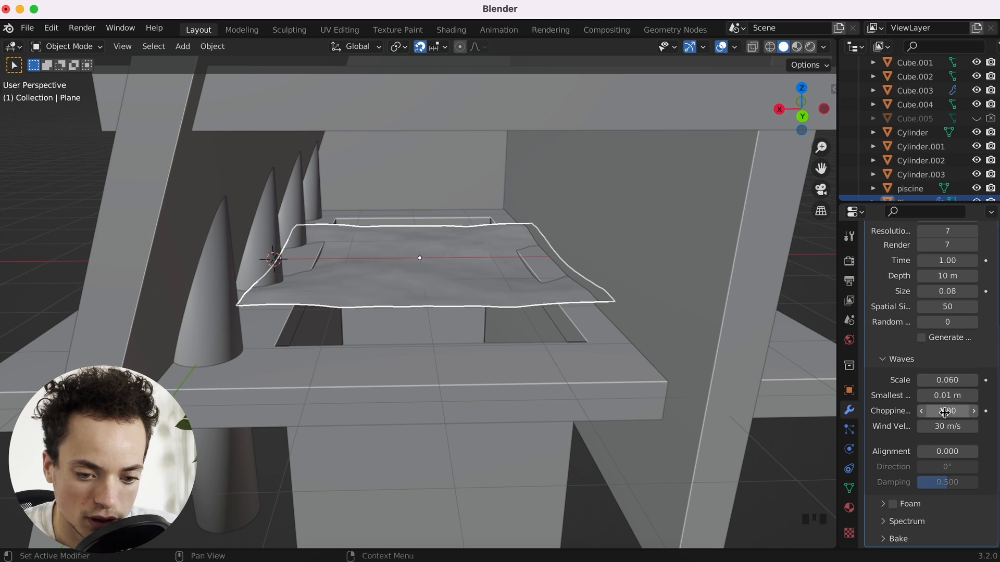
mouse_move(951, 413)
left_mouse_down("shift")
mouse_move(971, 413)
mouse_move(955, 429)
left_mouse_up("shift")
Change the ocean's spectrum to Shallow Water and set the wave Scale to 0.040.
scroll(371, 306, "up", 4, "super")
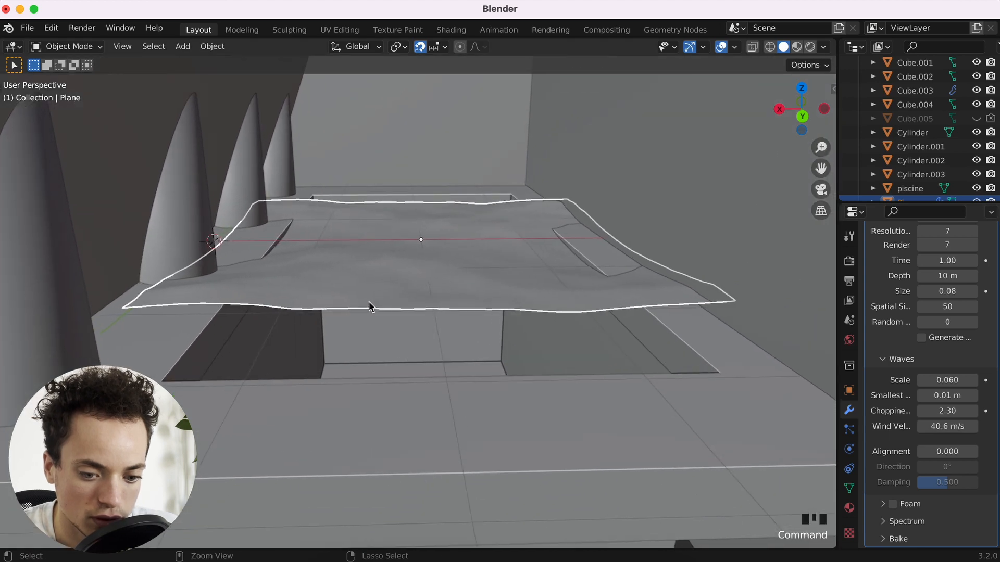
scroll(665, 282, "up", 1, "super")
left_click(884, 521)
scroll(884, 523, "down", 1)
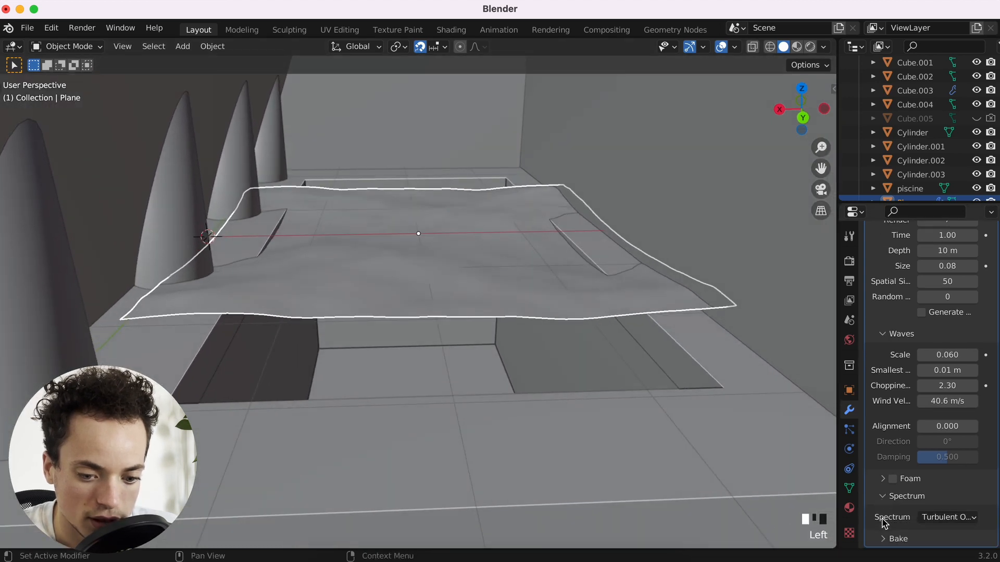
left_click(945, 517)
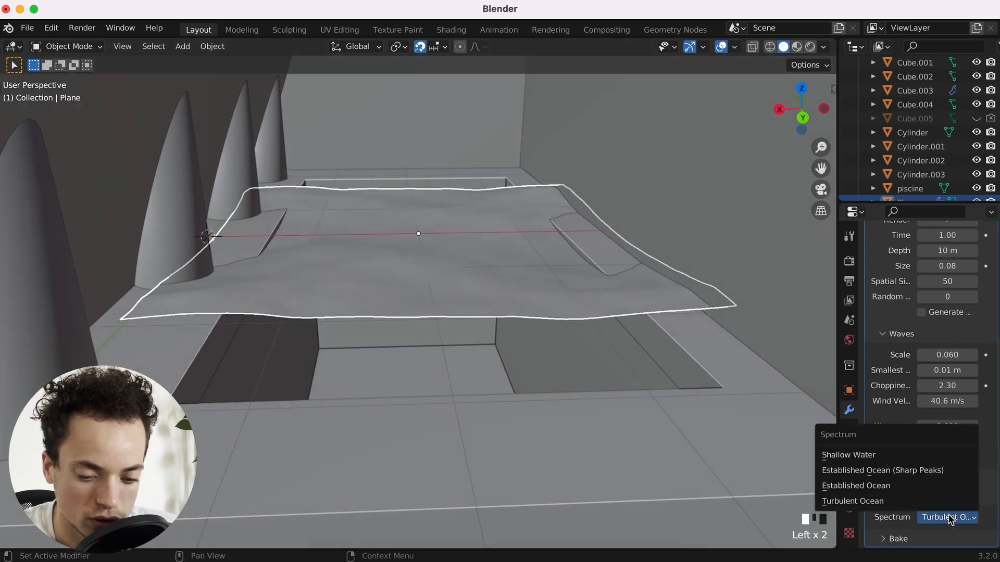
left_click(877, 456)
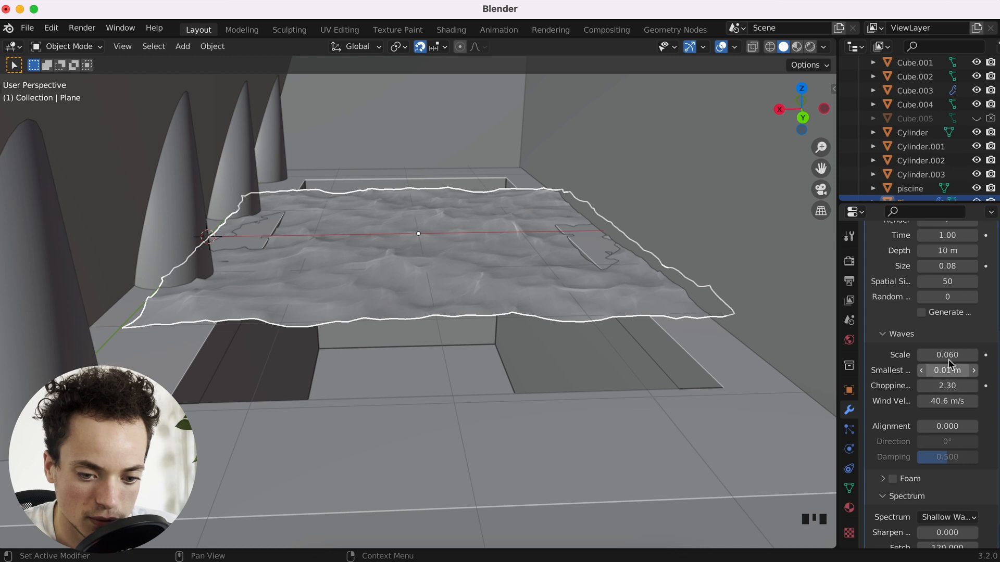
left_click_drag(949, 356, 935, 357, "shift")
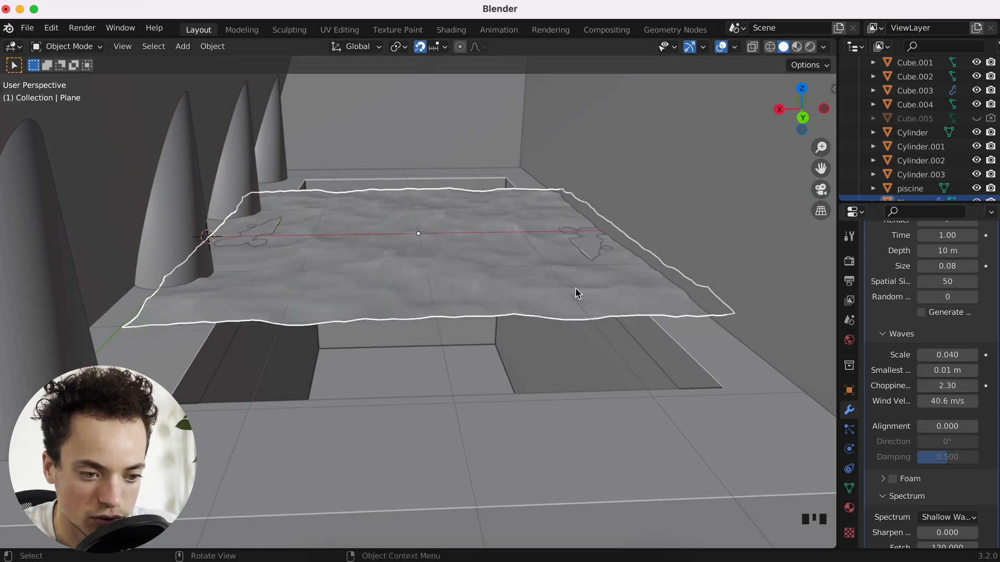
scroll(576, 289, "down", 3)
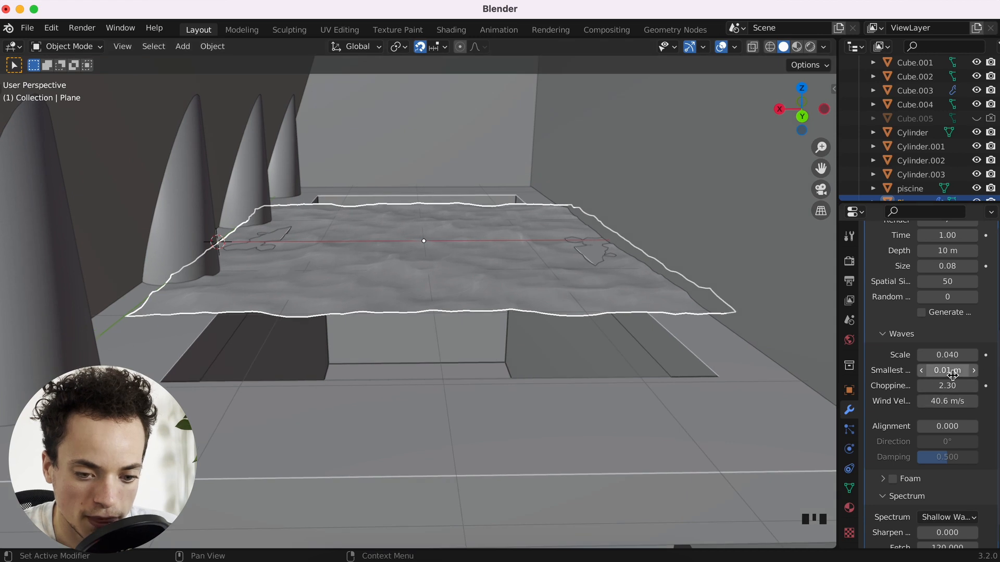
Set the Ocean modifier's wave Choppiness to 0.72.
mouse_move(948, 386)
left_mouse_down("shift")
mouse_move(927, 386)
mouse_move(949, 386)
left_mouse_up("shift")
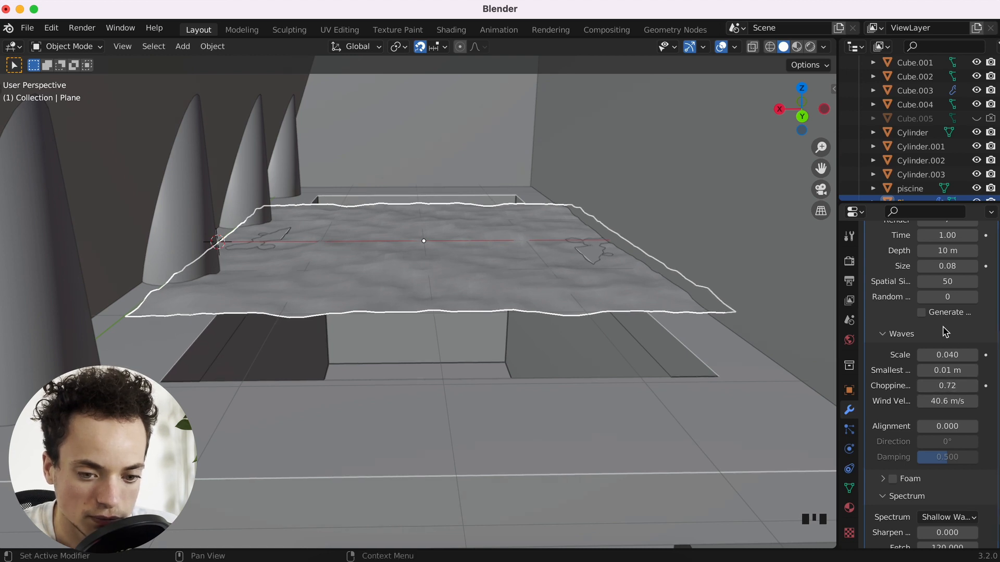
scroll(889, 284, "up", 1)
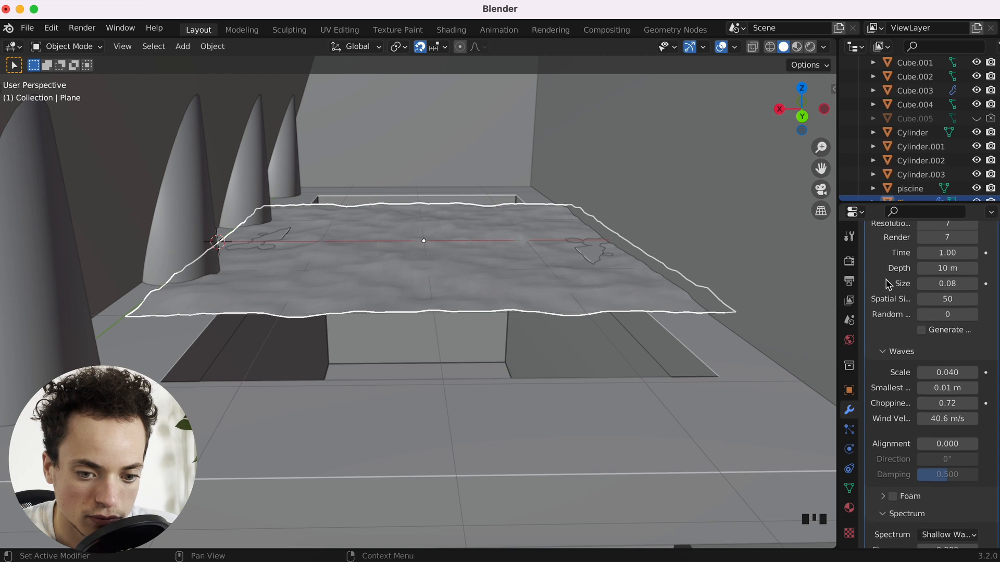
scroll(889, 283, "down", 1)
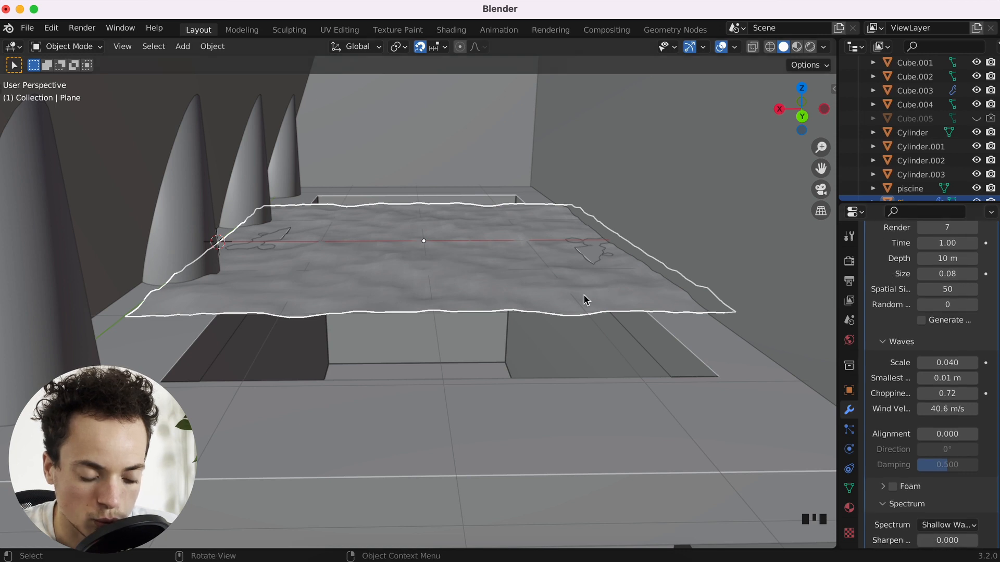
scroll(932, 292, "up", 4)
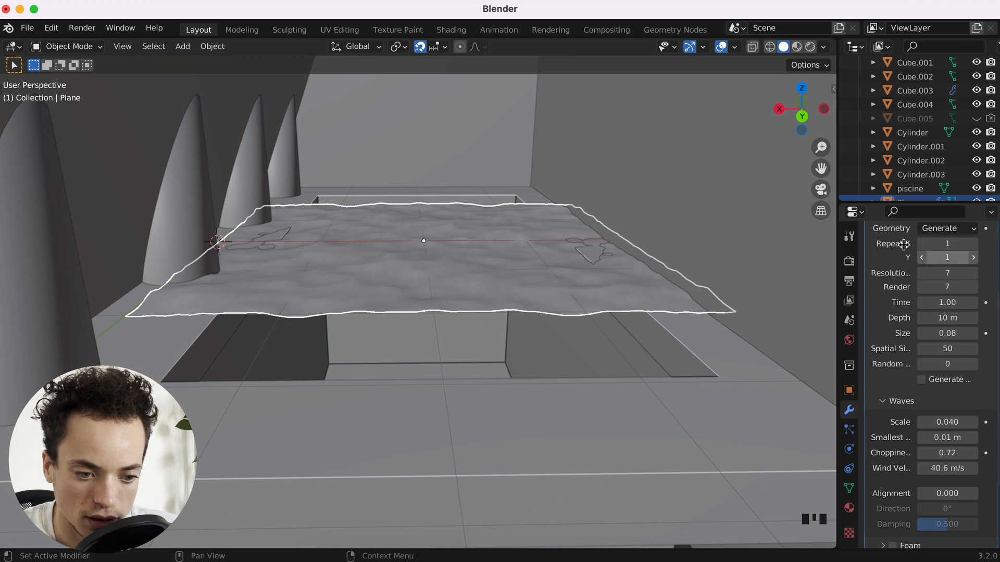
Set the Ocean modifier's Repeat Y to 2 and move the plane along Y so the water spans the pool's length.
left_click(973, 259)
key("g")
key("y")
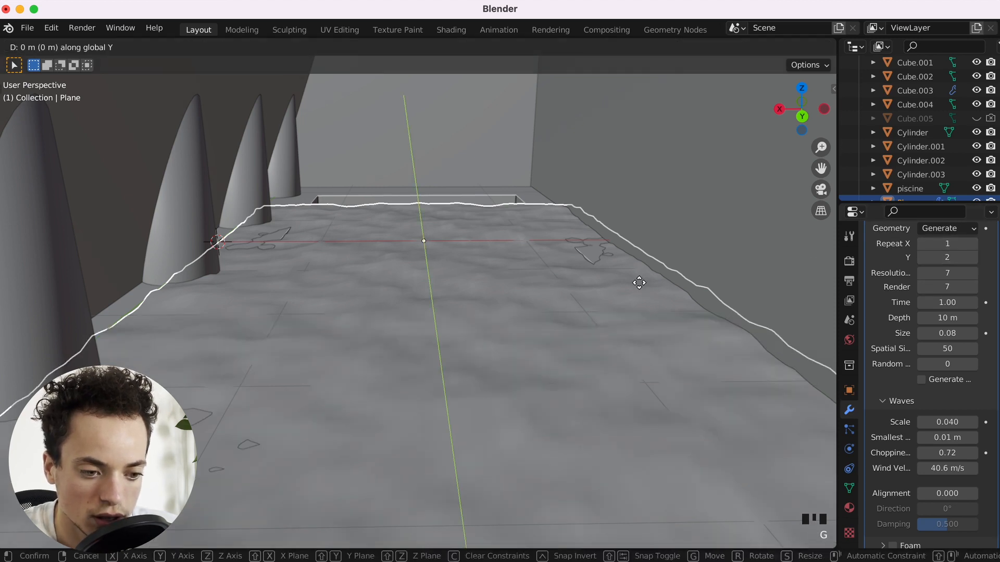
left_click(638, 243)
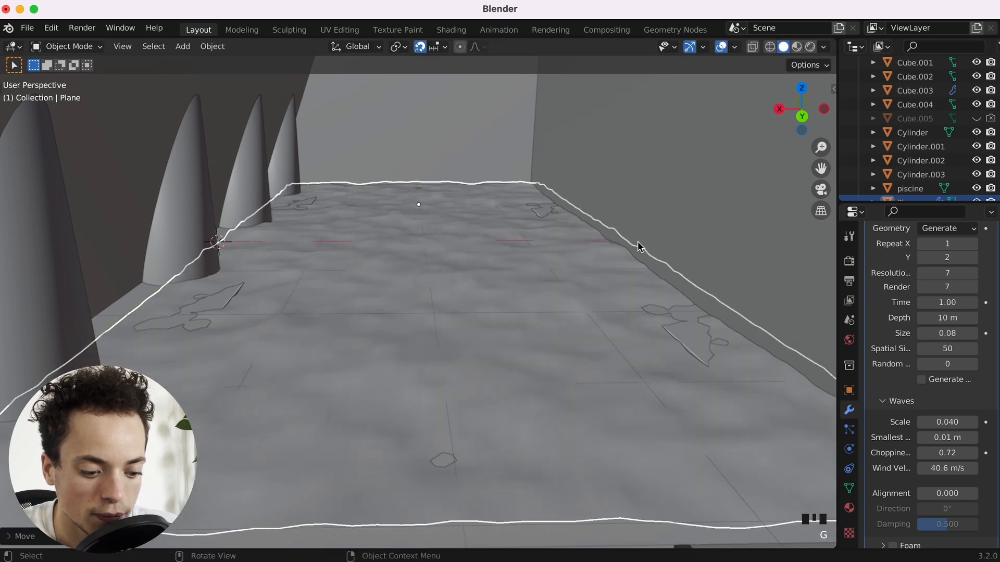
key("g")
key("z")
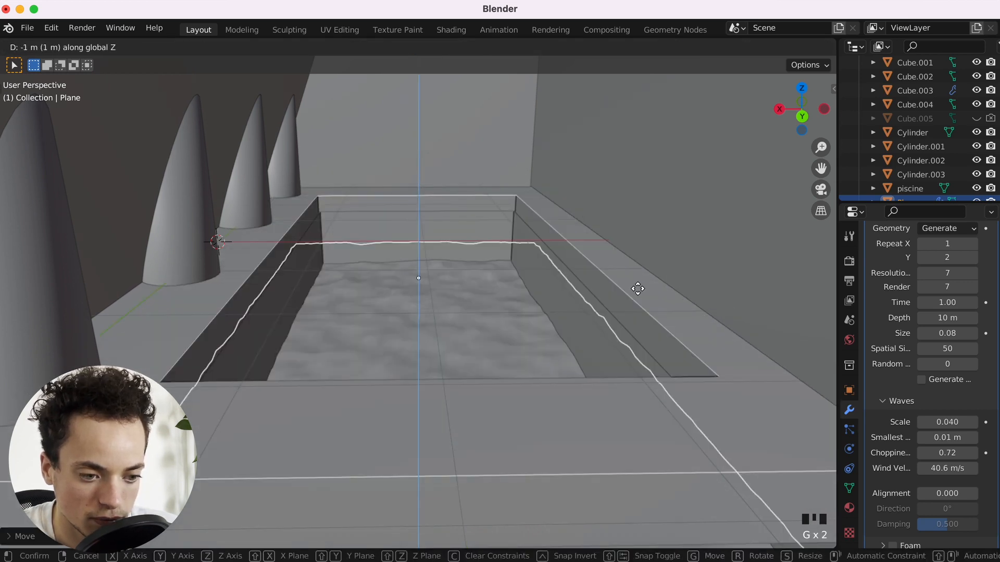
right_click(637, 289)
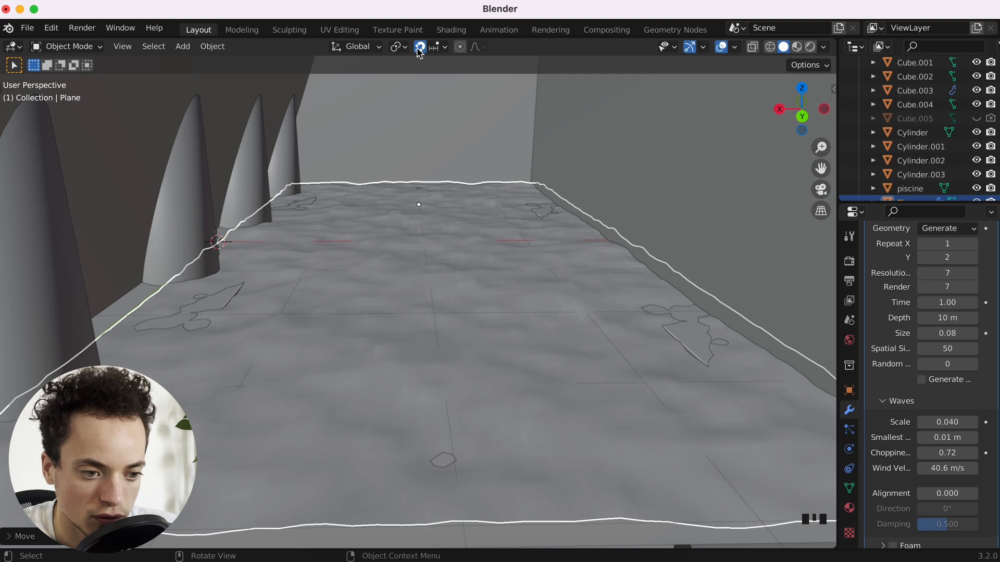
Turn snapping off and lower the water plane about 0.18 m along Z into the pool.
key("g")
key("z")
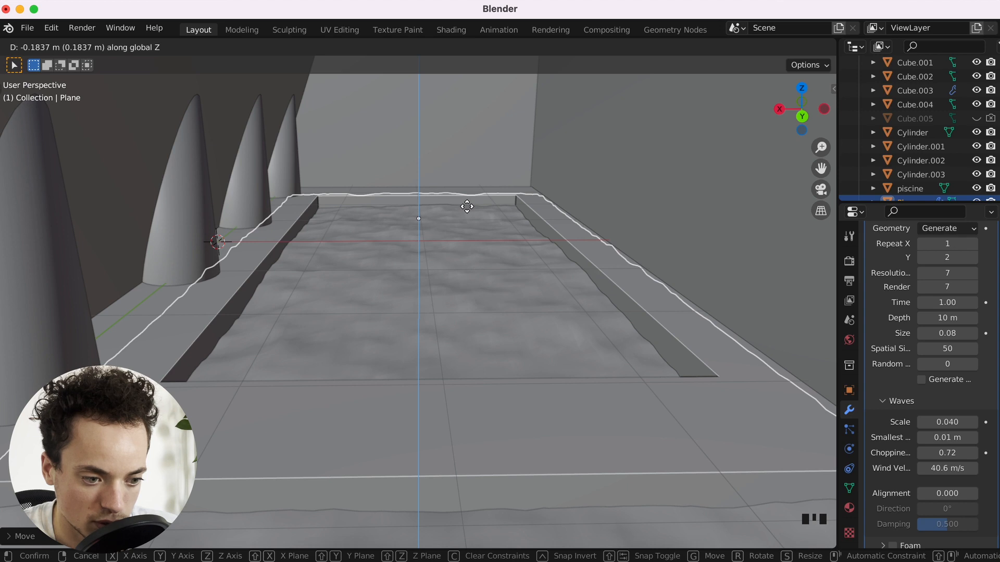
left_click(468, 208)
left_click(582, 263)
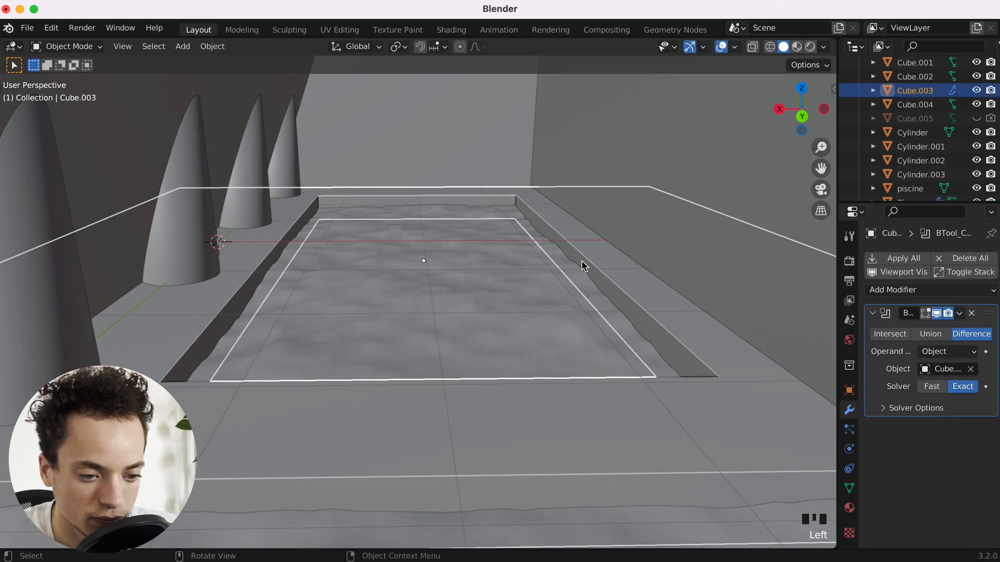
Add a camera and align it to a viewport angle looking across the pool toward the back wall.
scroll(582, 264, "down", 10, "super")
left_click(404, 402)
scroll(425, 408, "down", 5)
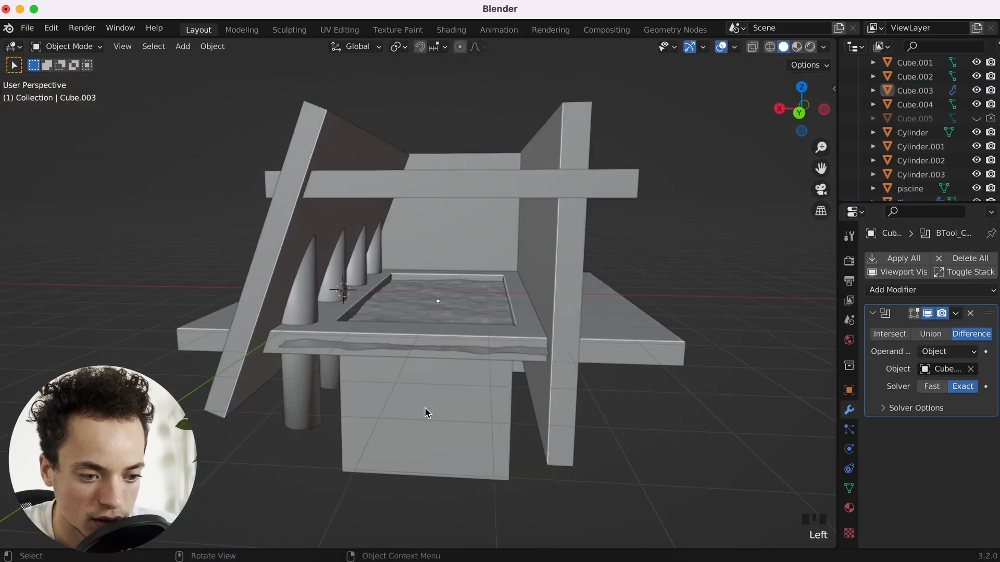
scroll(425, 408, "up", 5)
scroll(425, 408, "up", 5, "super")
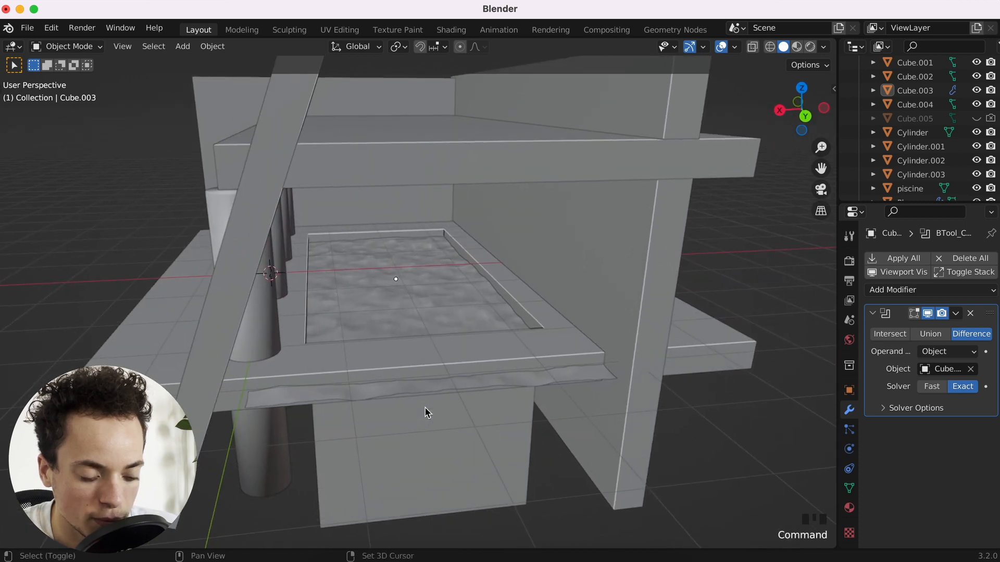
key("shift+a")
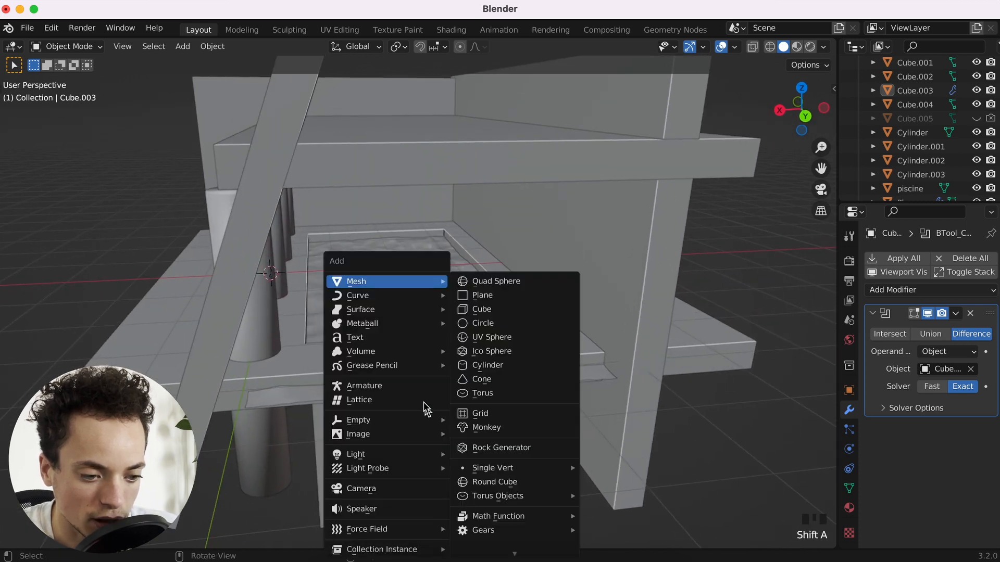
left_click(393, 491)
scroll(219, 91, "down", 5)
left_click(124, 47)
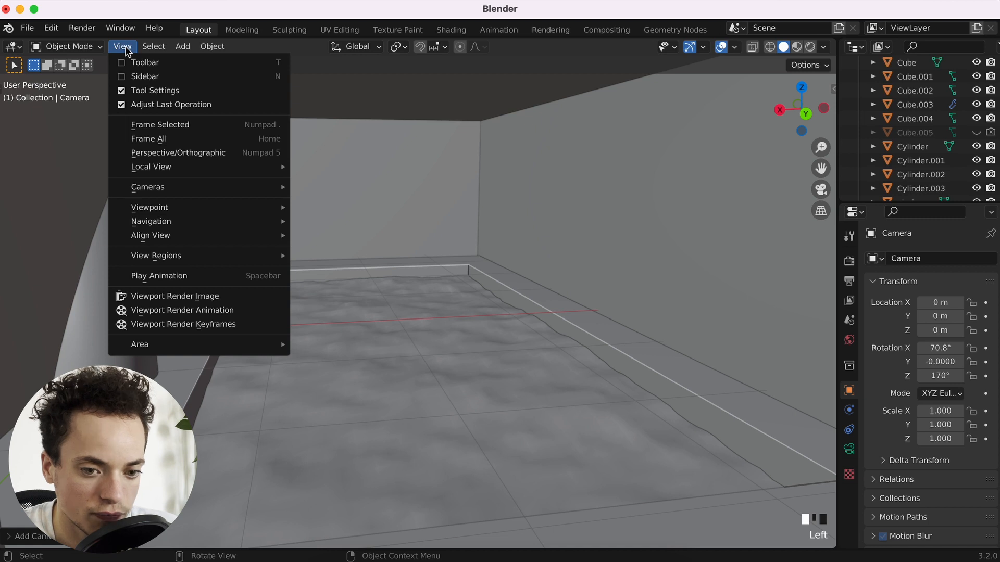
mouse_move(217, 239)
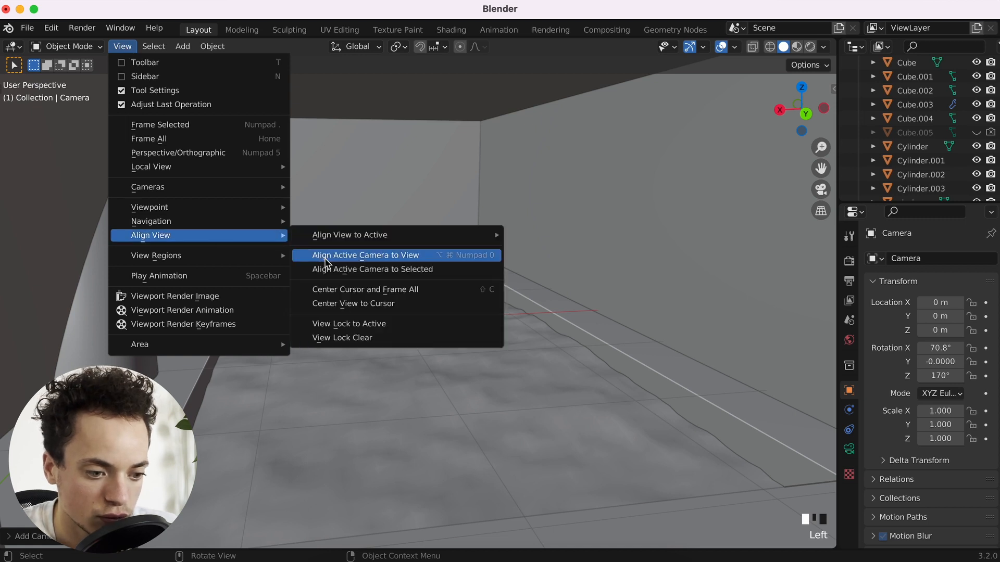
left_click(397, 256)
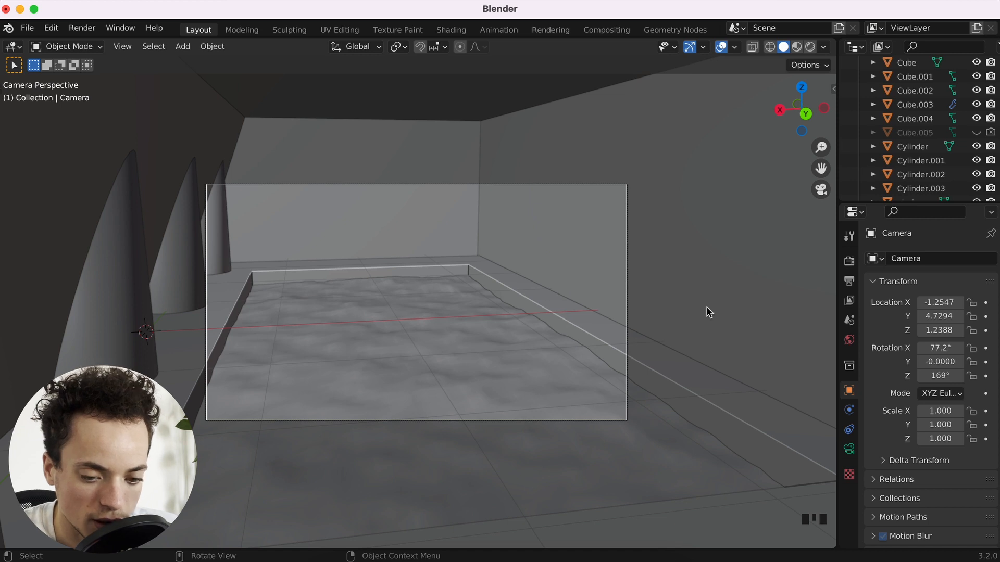
Try a focal length of 30 mm on the camera and settle on 40 mm.
left_click(850, 450)
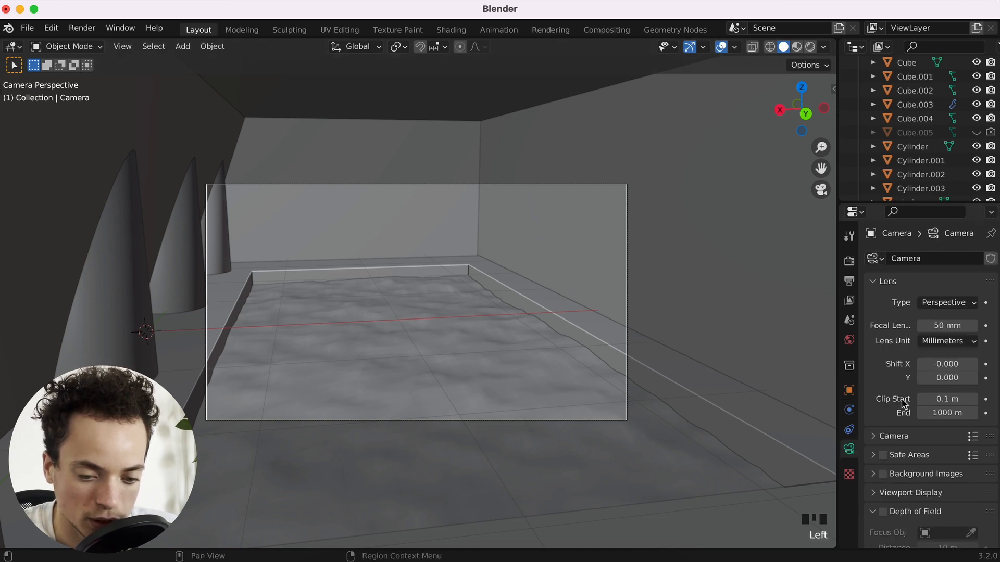
double_click(956, 327)
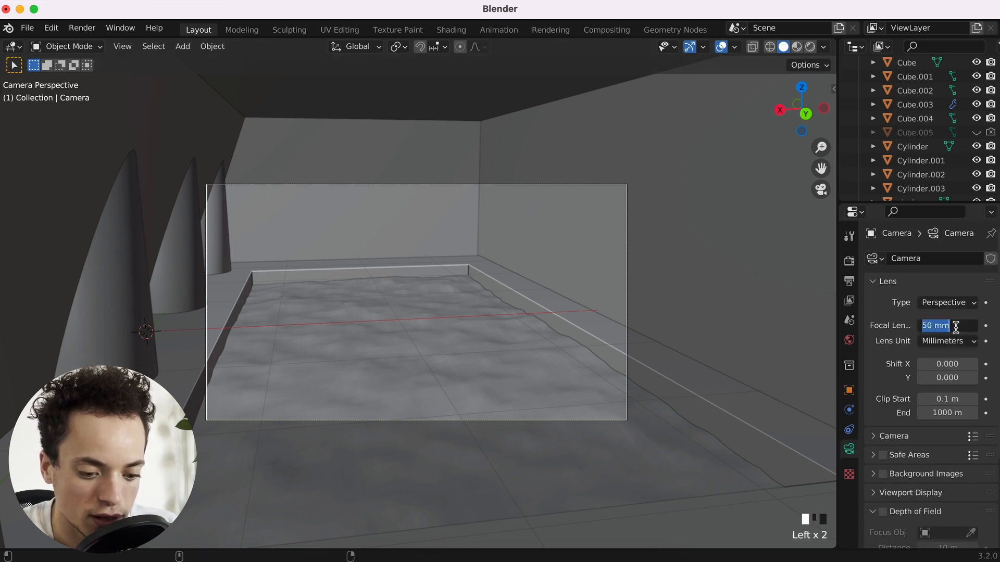
type("30")
key("Return")
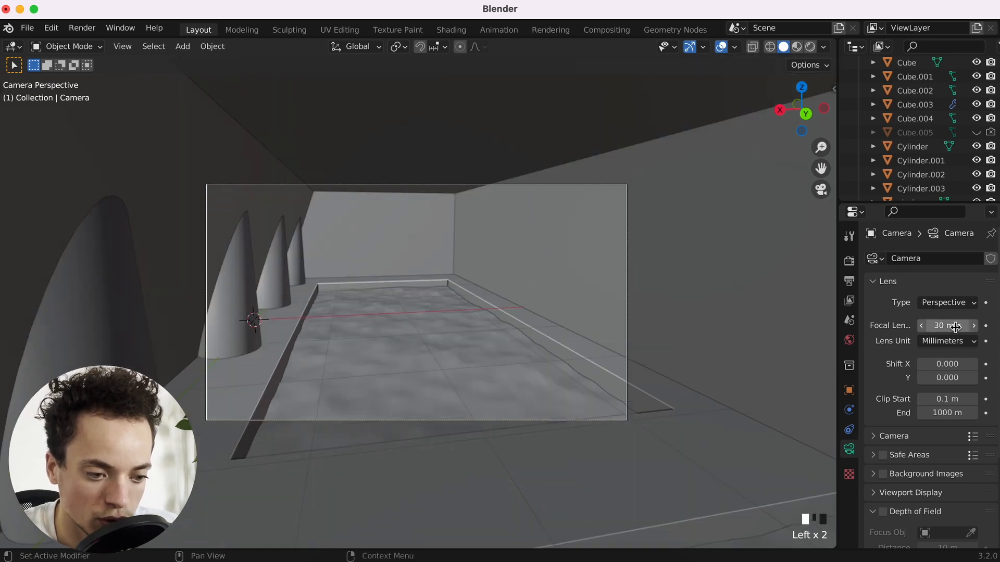
left_click(951, 327)
type("4")
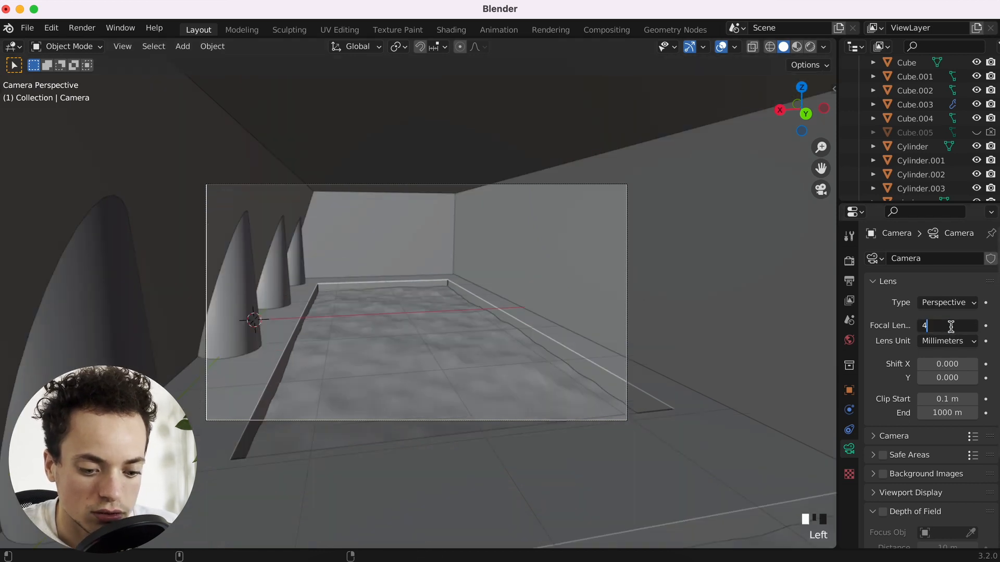
type("0")
key("Return")
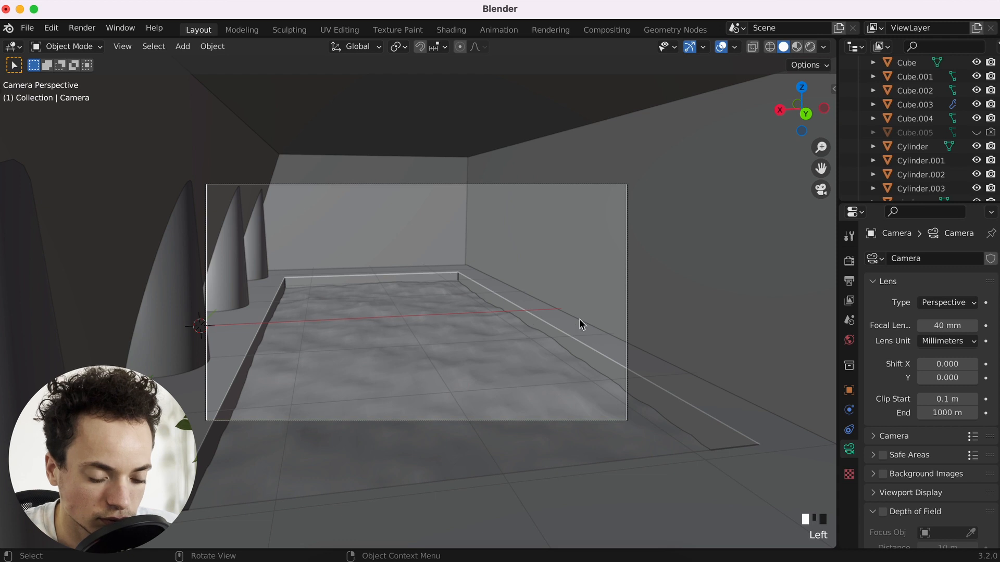
Rotate the camera around global Z toward the row of columns and lower it about 0.5 m.
key("r")
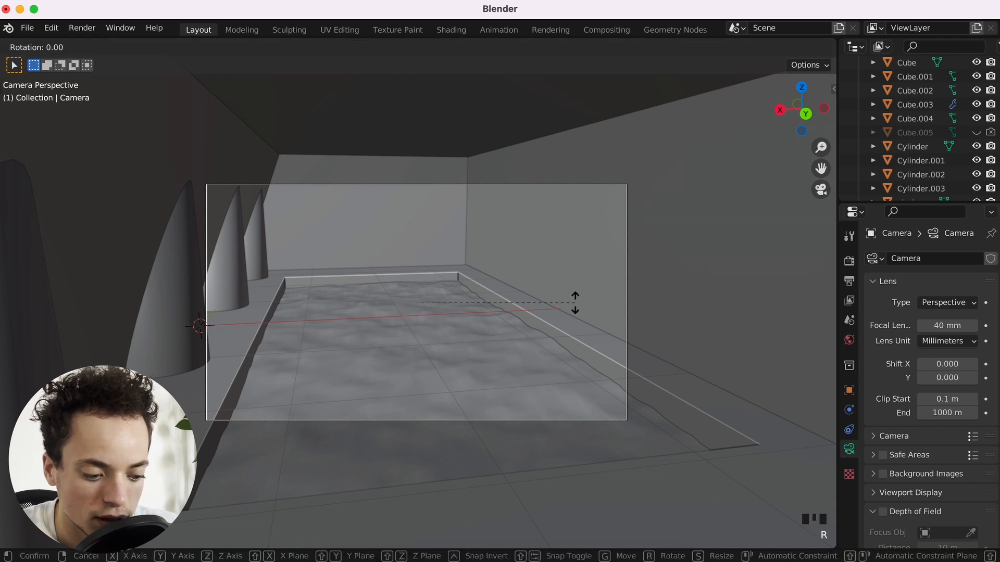
key("z")
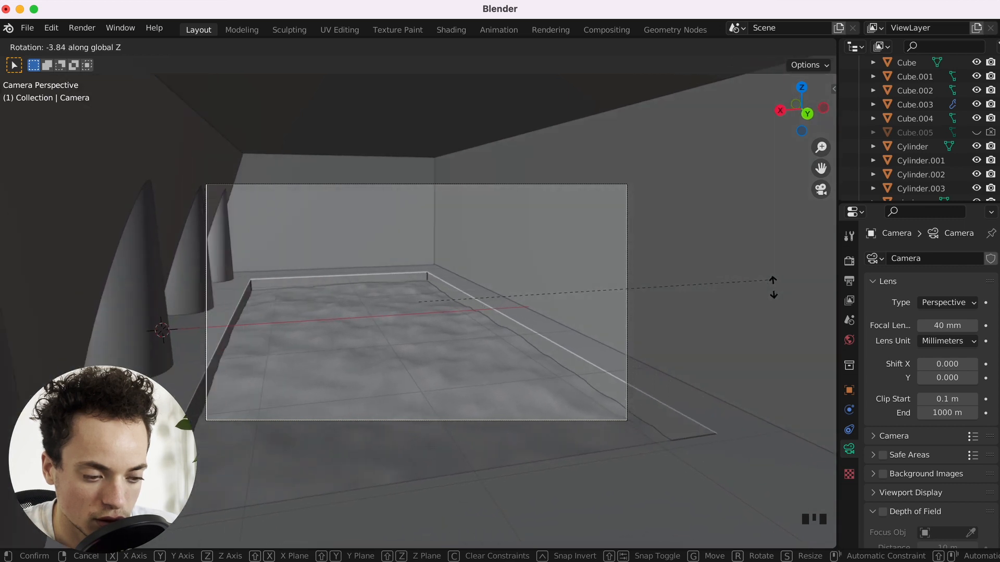
left_click(770, 362)
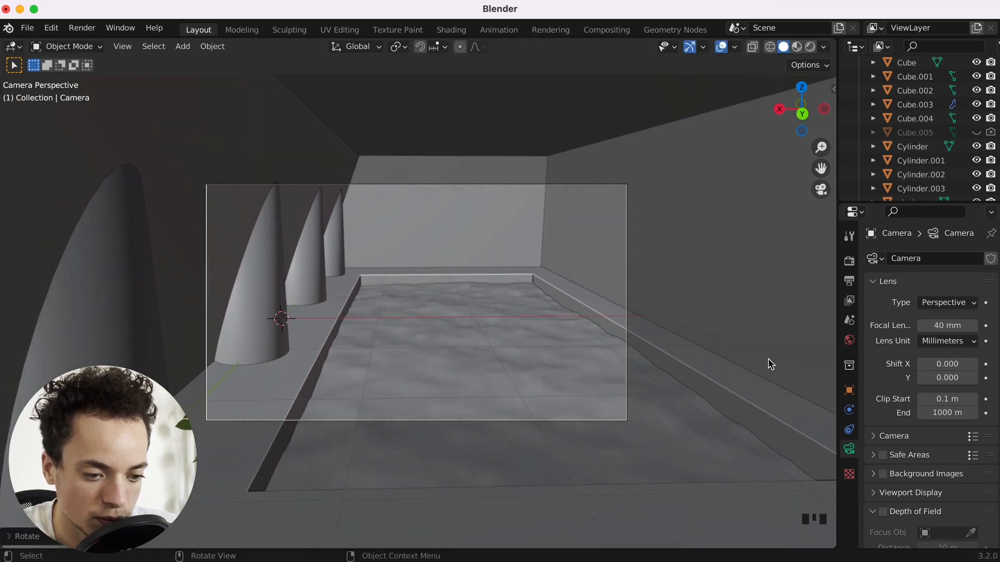
key("g")
key("z")
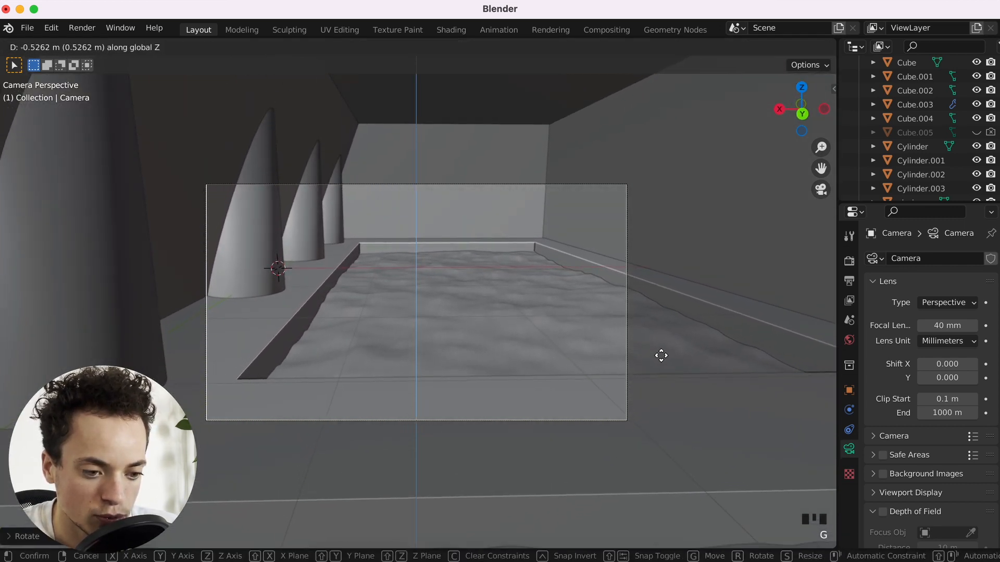
left_click(663, 359)
Pull the camera back along its local Z axis and raise it slightly along global Z.
key("g")
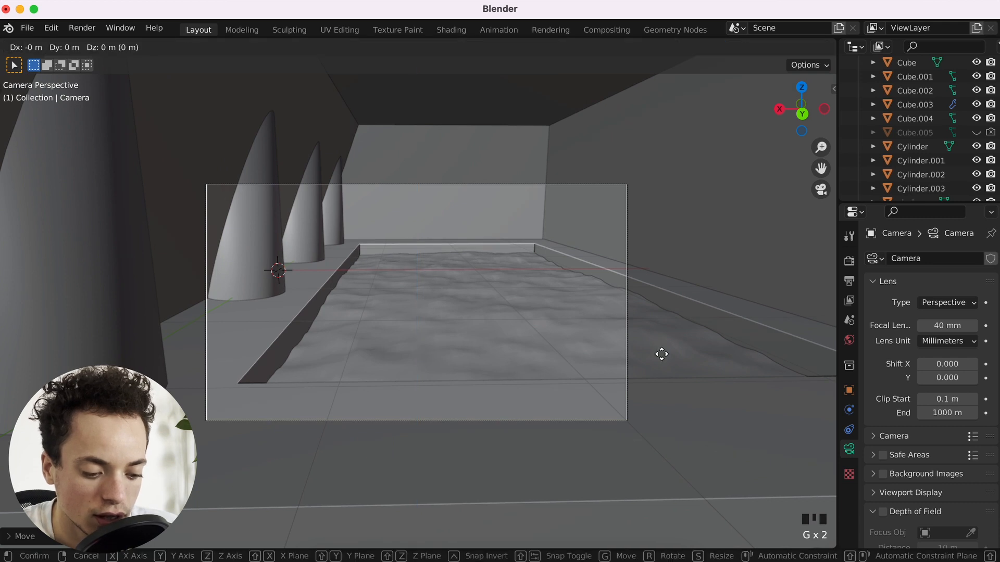
key("z")
key("z")
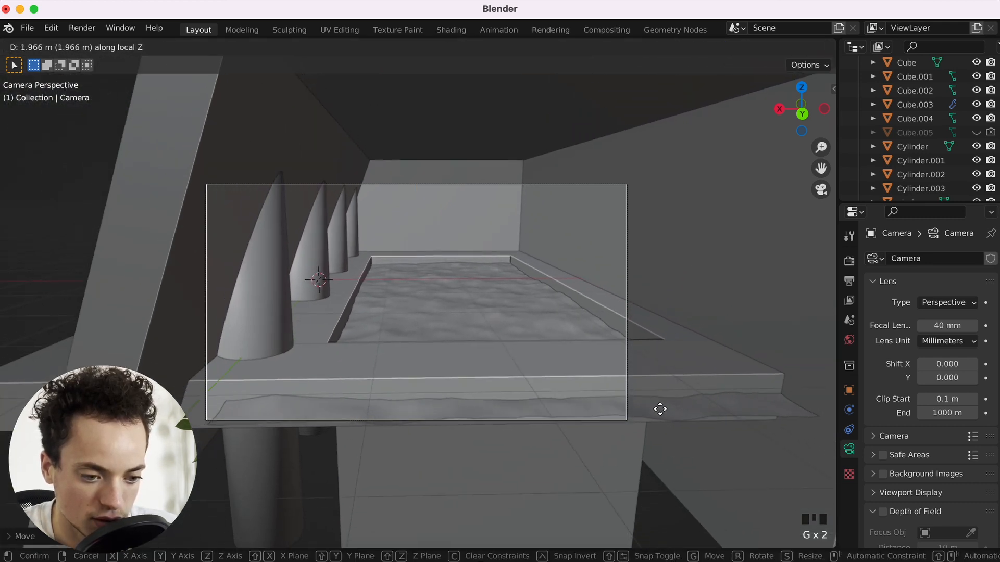
key("g")
key("z")
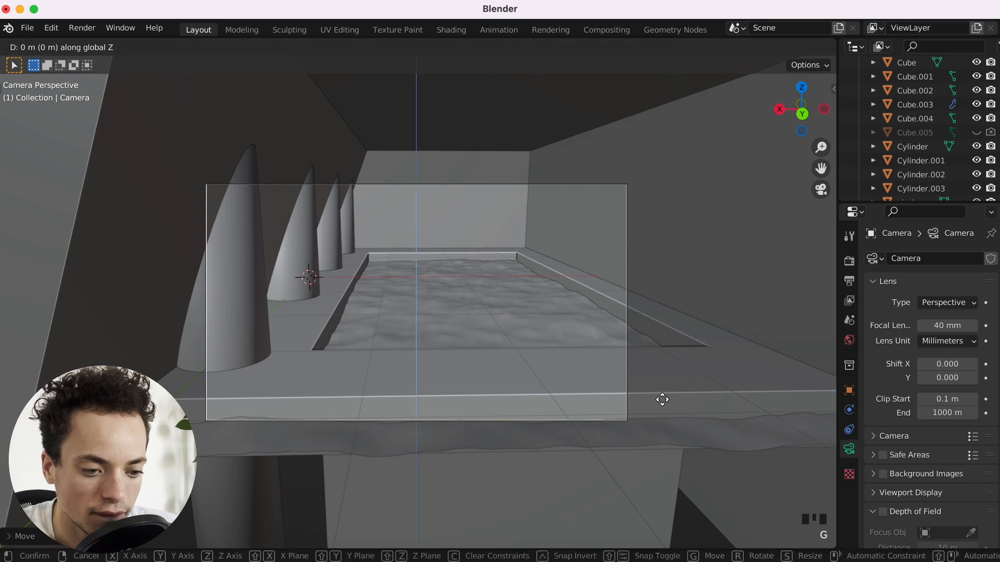
left_click(667, 387)
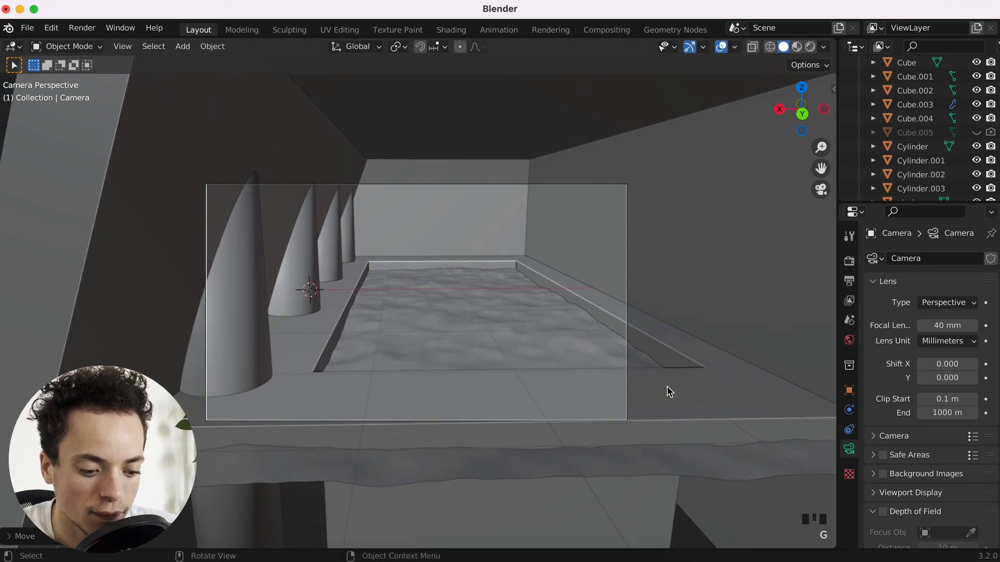
Move the camera about -1.14 m along global X.
key("g")
key("y")
key("x")
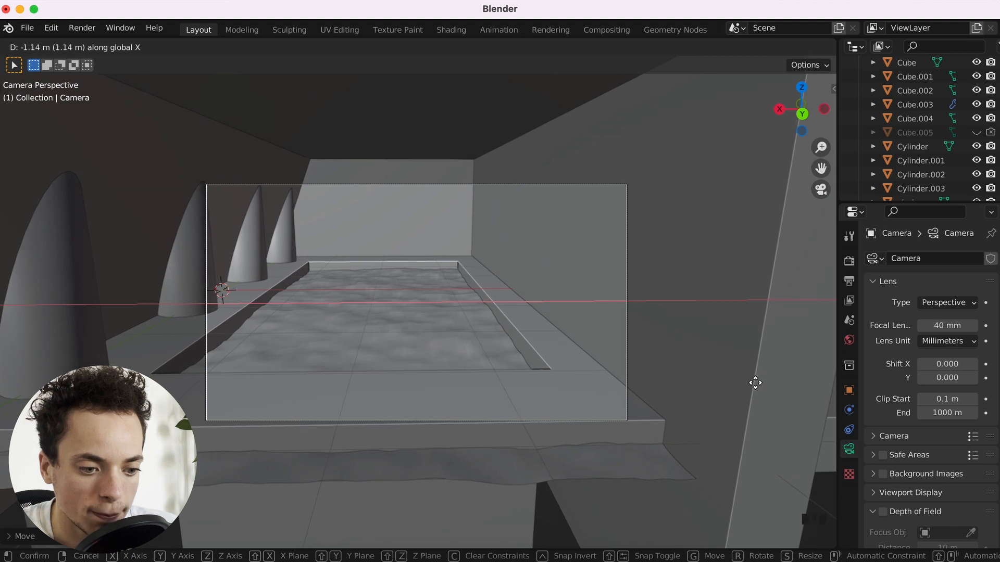
left_click(755, 381)
key("g")
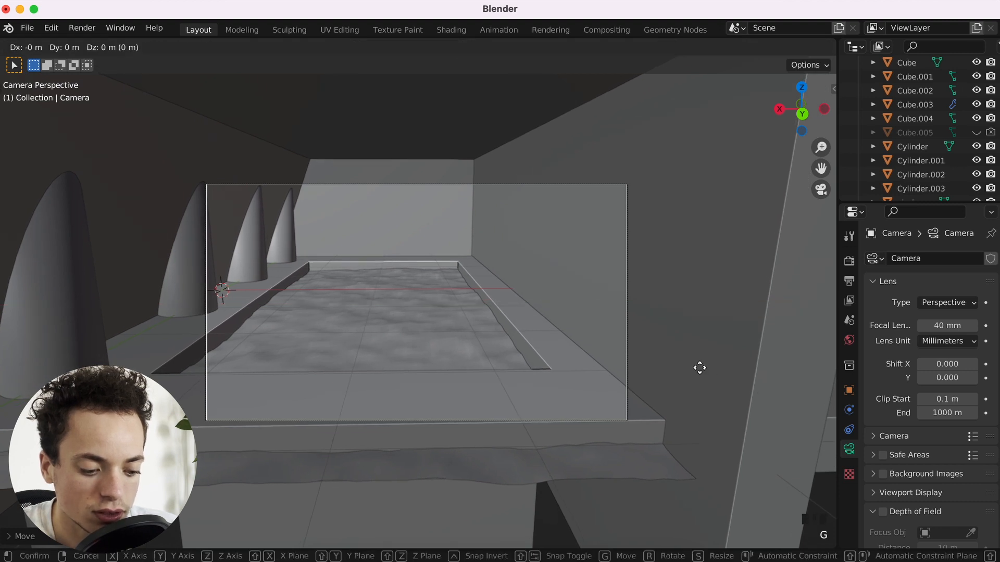
key("z")
right_click(652, 366)
Rotate the camera about 9° around global Z and lower it about 0.12 m.
key("r")
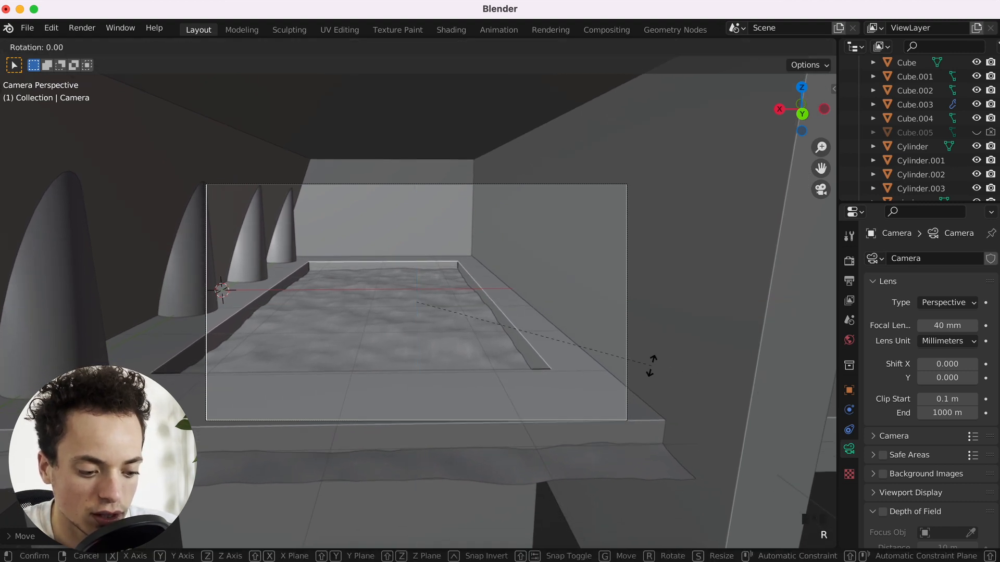
key("z")
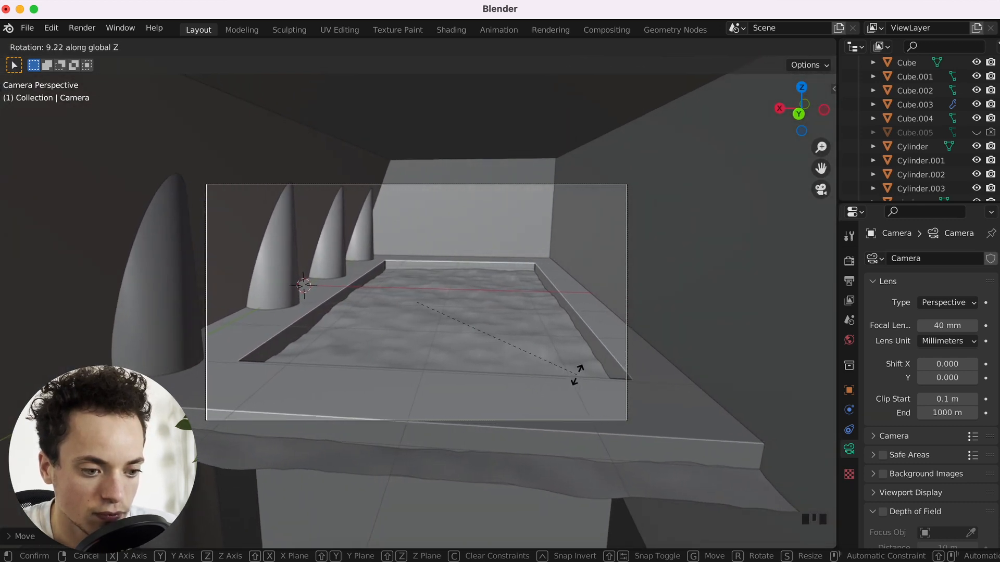
right_click(576, 375)
key("g")
key("z")
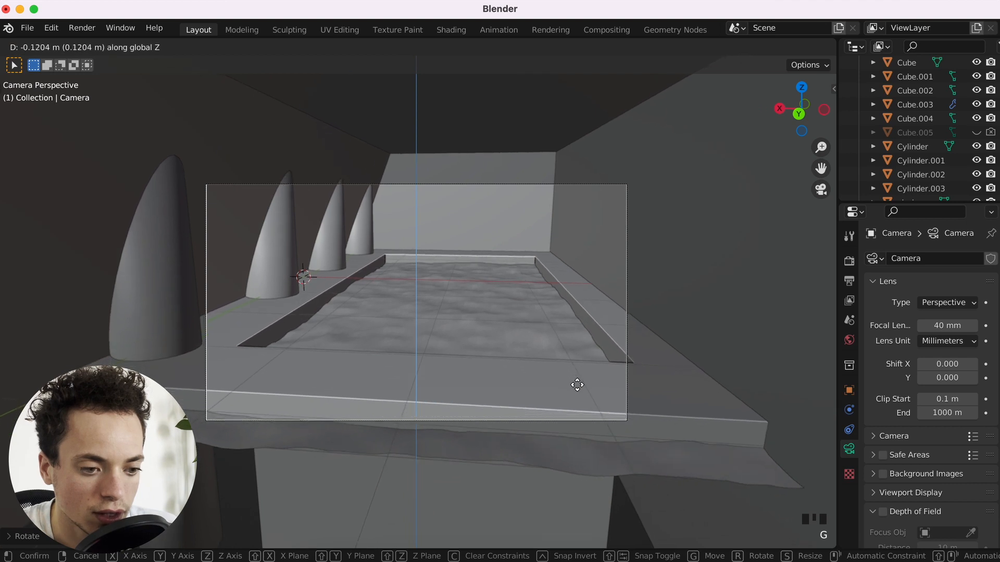
left_click(578, 386)
Tilt the camera upward about 10° around its local X axis and lower it about 0.15 m along global Z.
key("r")
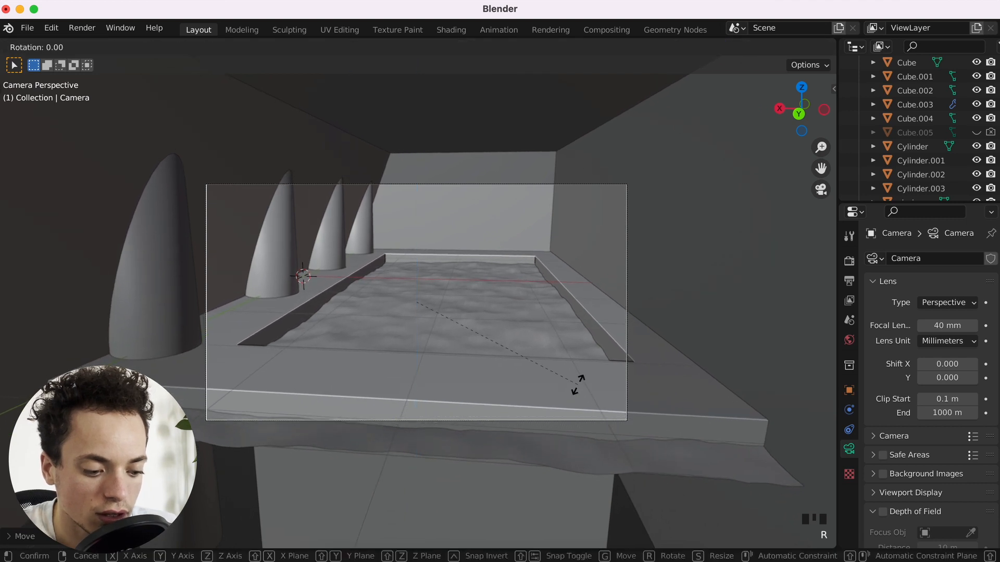
key("x")
key("x")
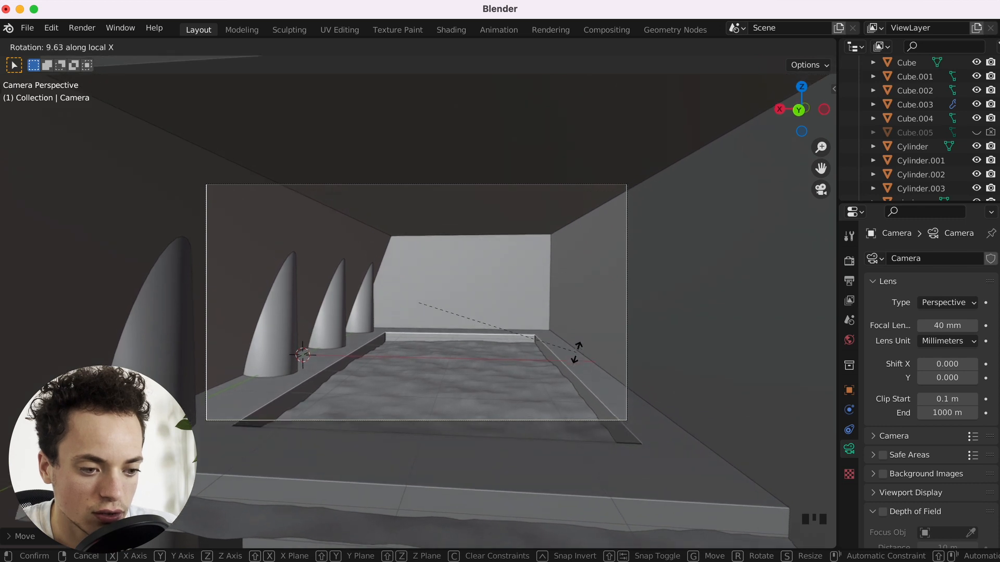
left_click(577, 348)
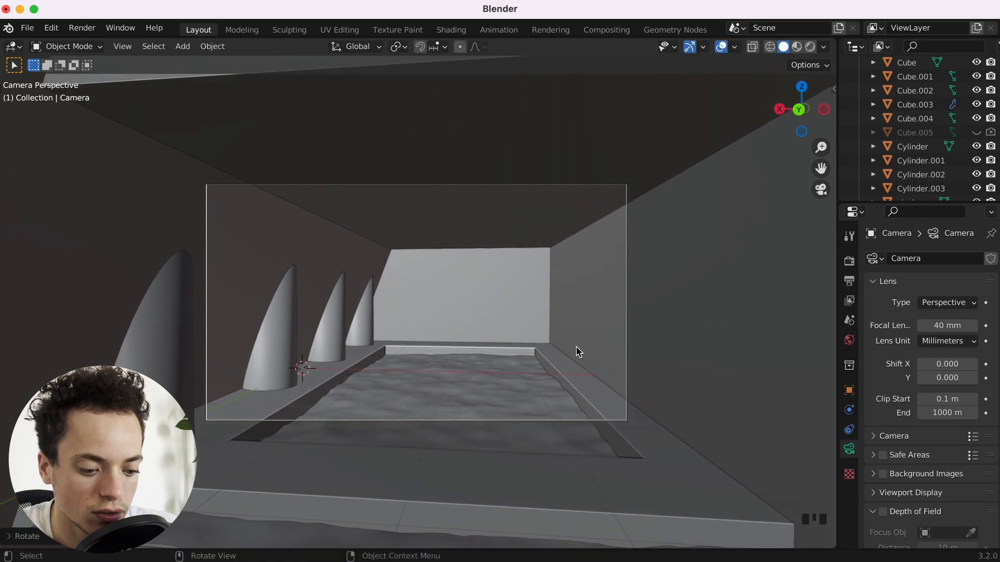
key("g")
key("z")
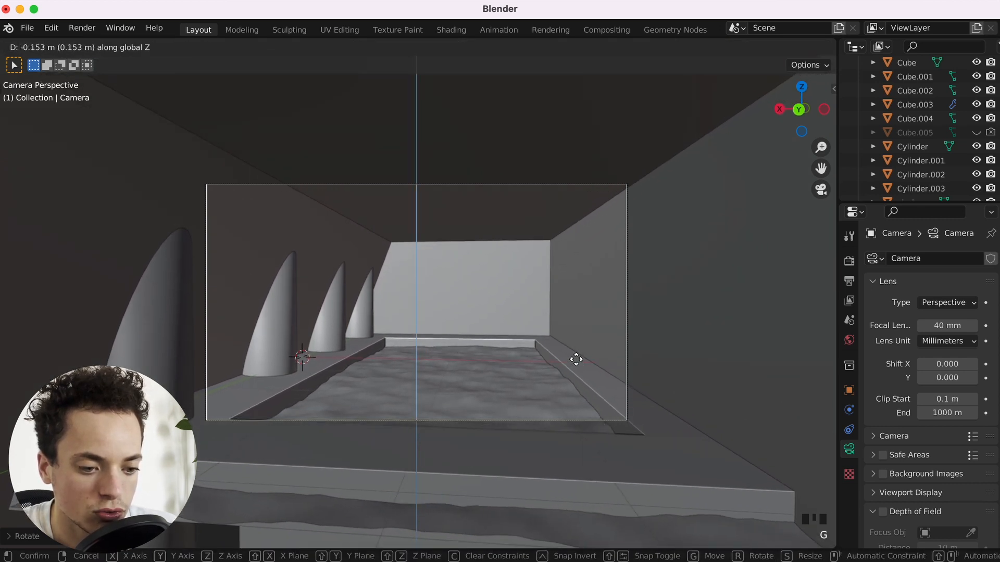
left_click(578, 363)
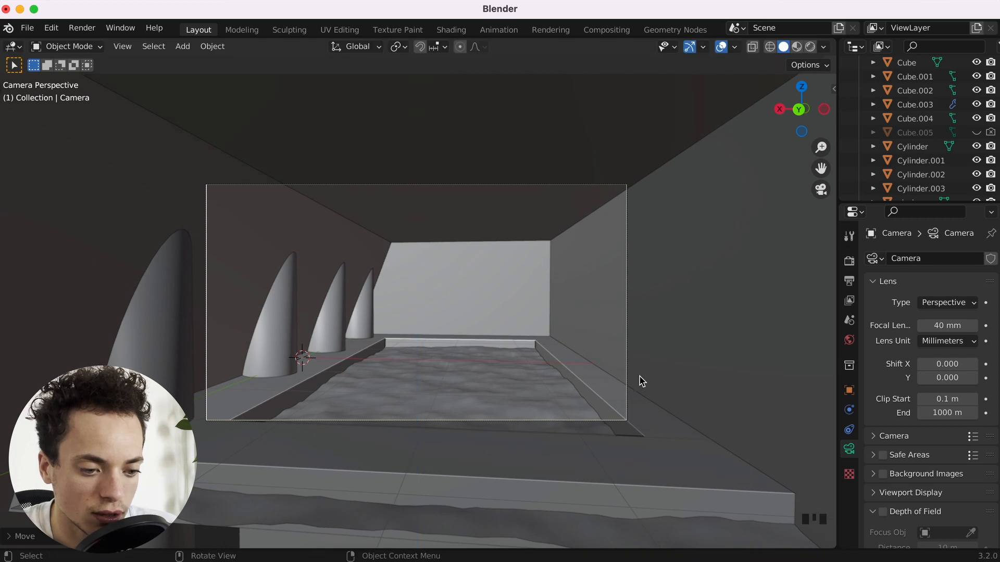
Save the file as poolinterieur1.blend and preview the scene in rendered shading with the render properties displayed.
key("super+s")
left_click(529, 364)
left_click(529, 364)
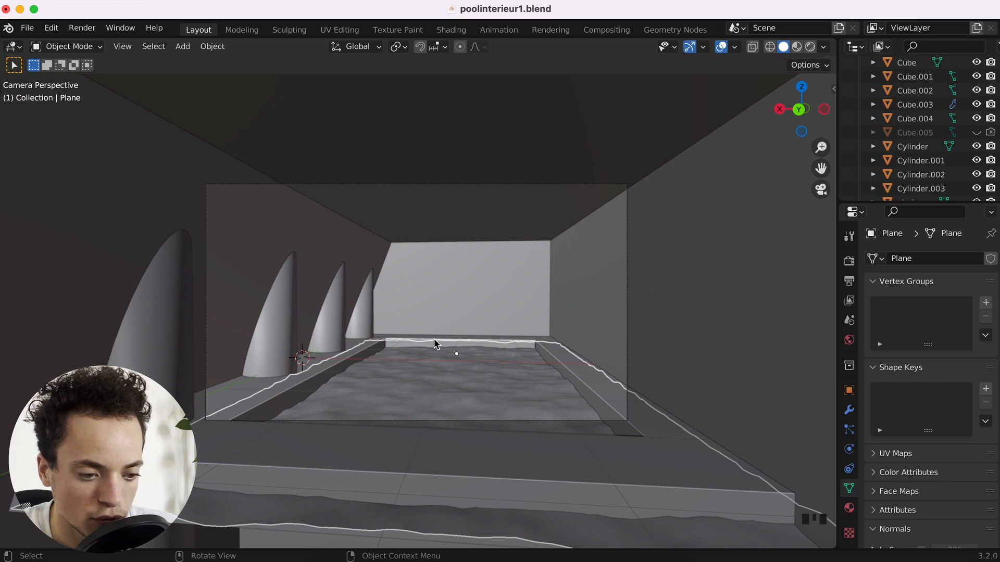
left_click(811, 47)
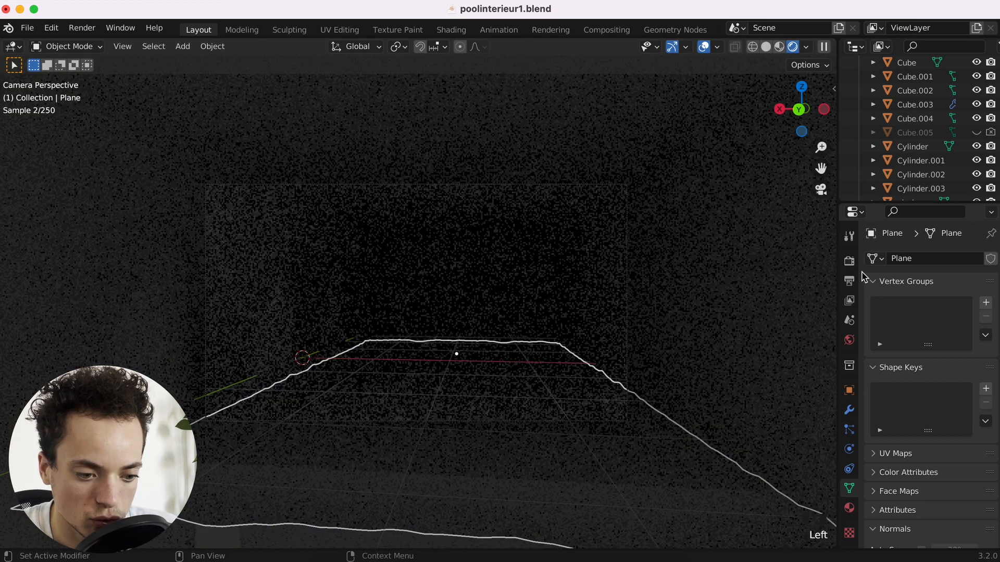
left_click(850, 262)
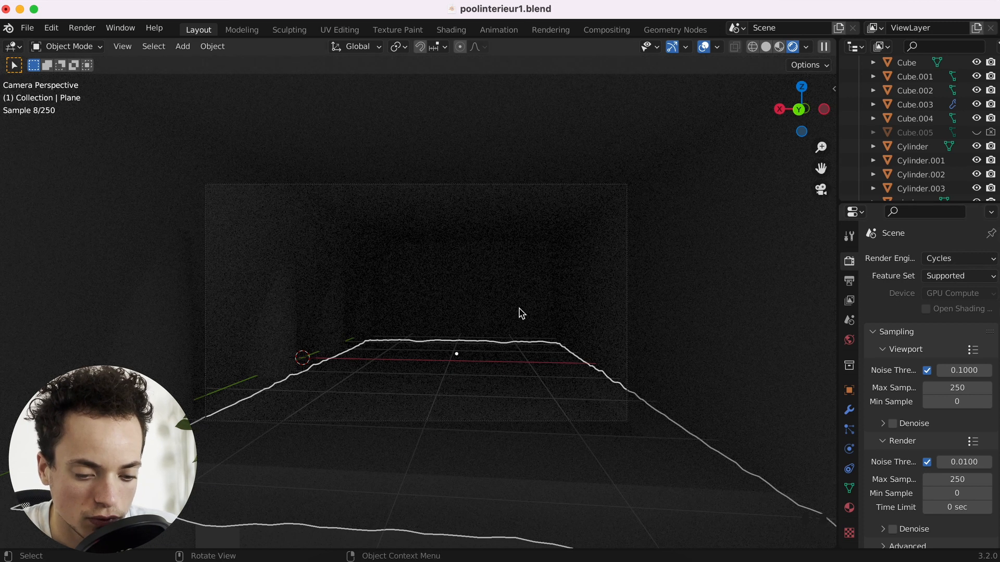
Add a mesh plane at the 3D cursor and return the viewport to solid shading.
key("shift+a")
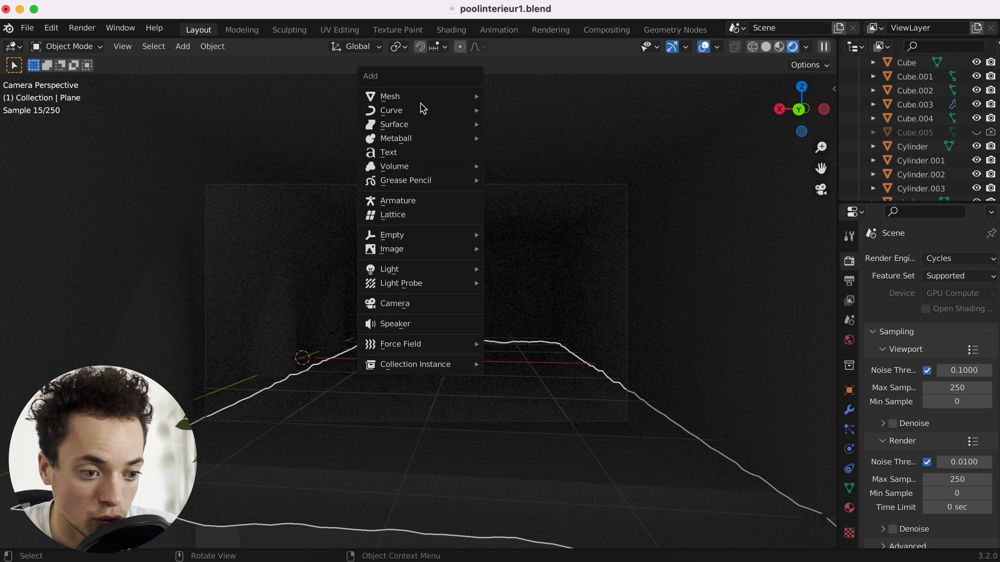
mouse_move(420, 98)
left_click(518, 107)
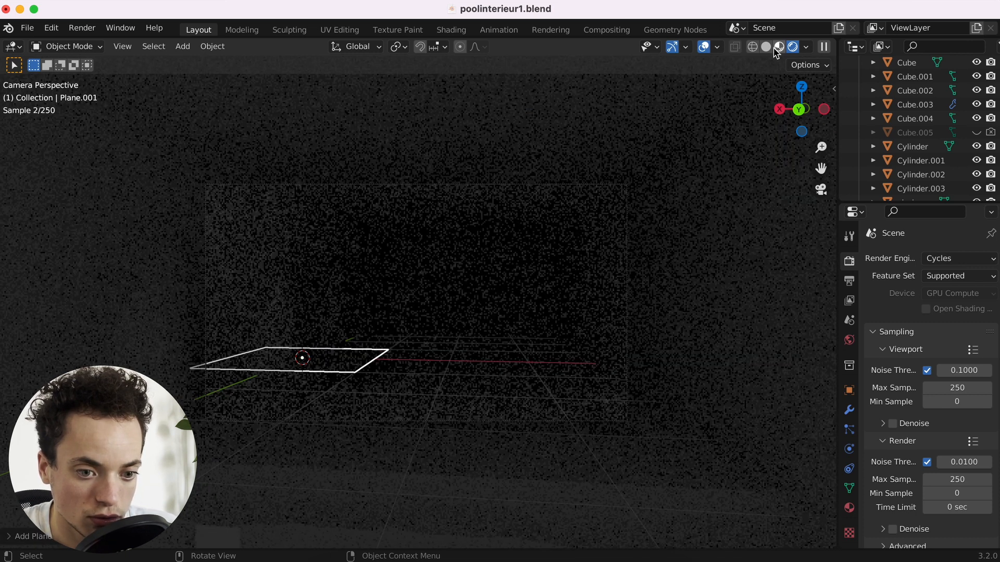
left_click(767, 46)
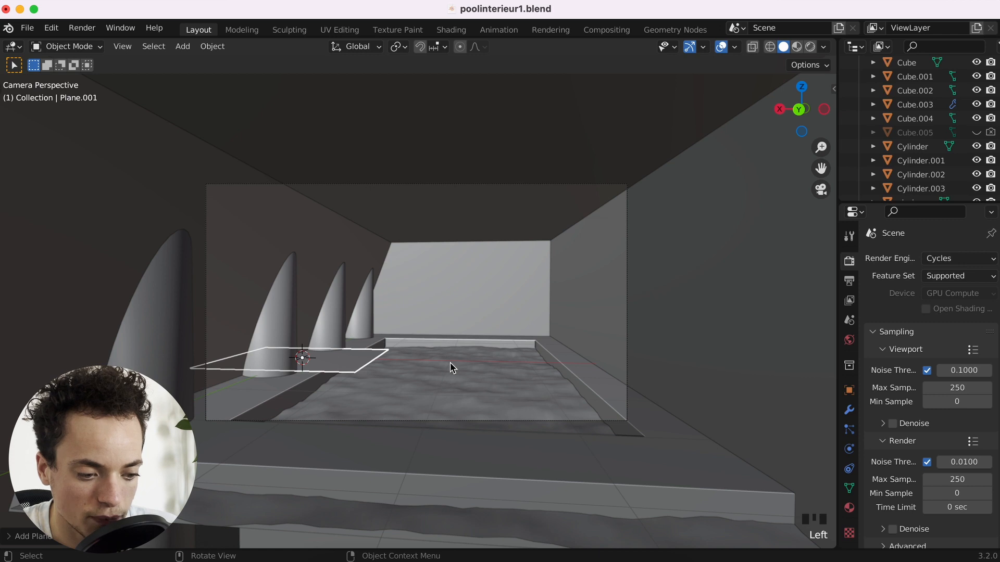
Rotate the new plane around global Y so it leans roughly like the slanted wall behind the columns.
scroll(450, 364, "up", 3)
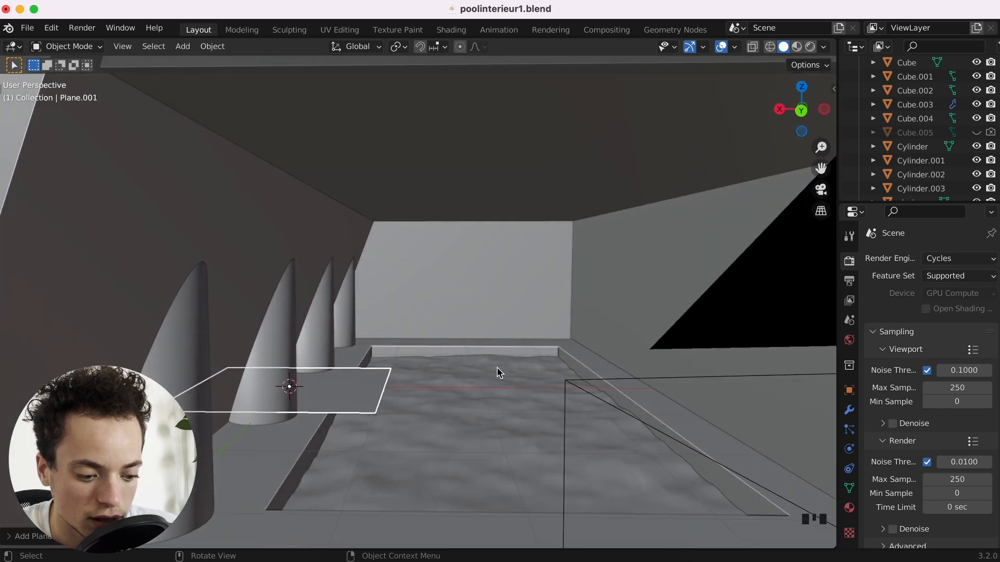
key("r")
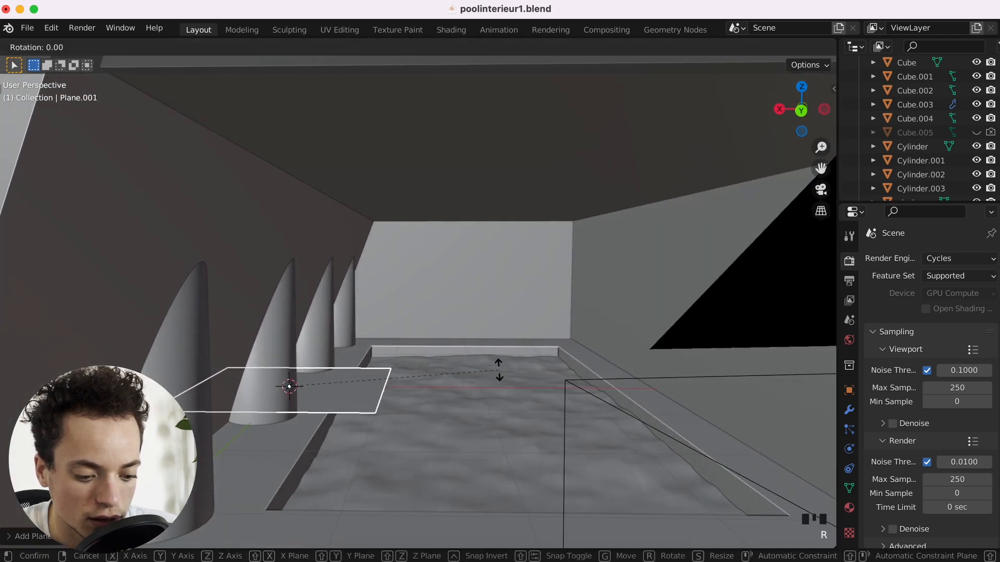
key("y")
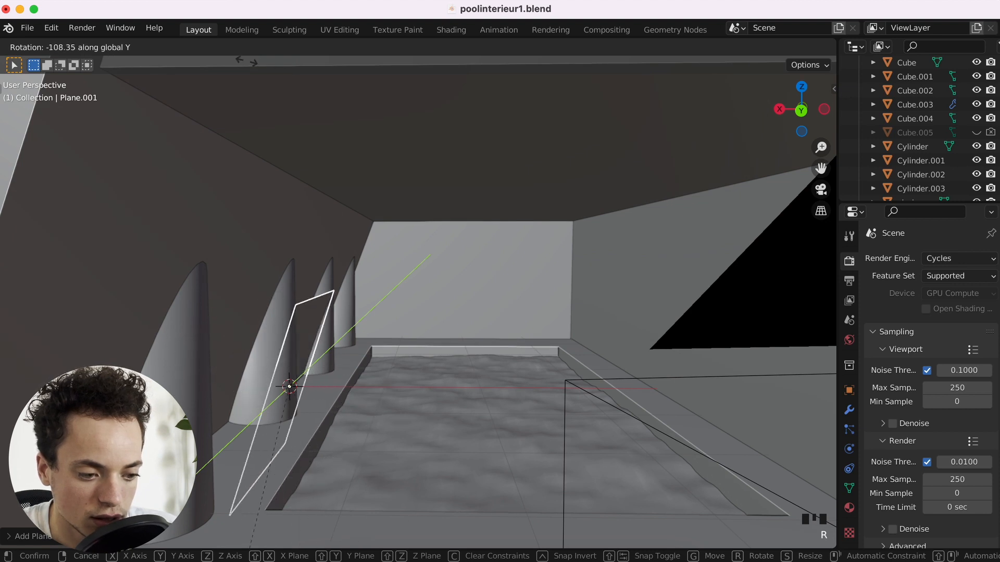
left_click(279, 261)
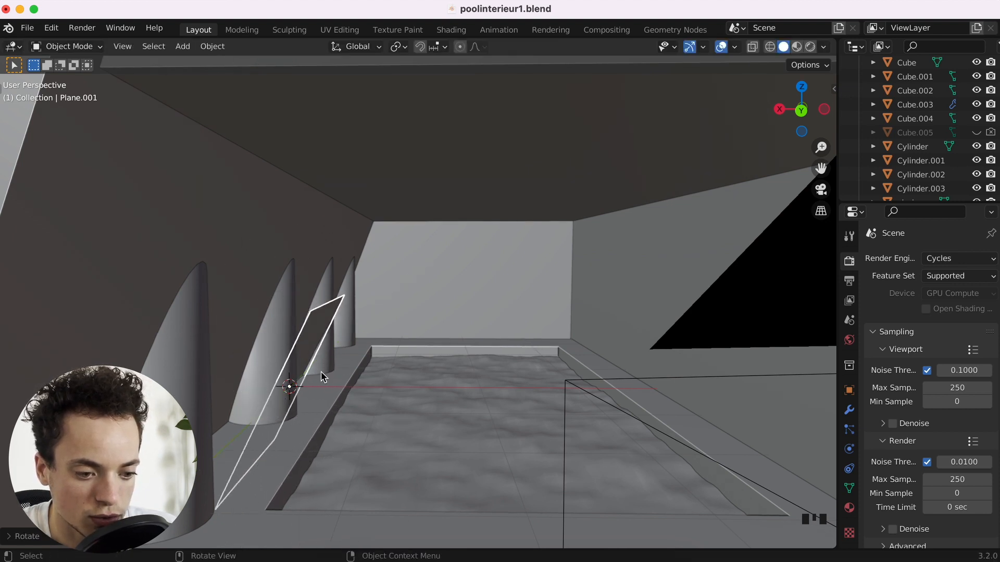
In the back orthographic view, rotate the plane to match the slope of the slanted wall.
scroll(432, 362, "down", 5)
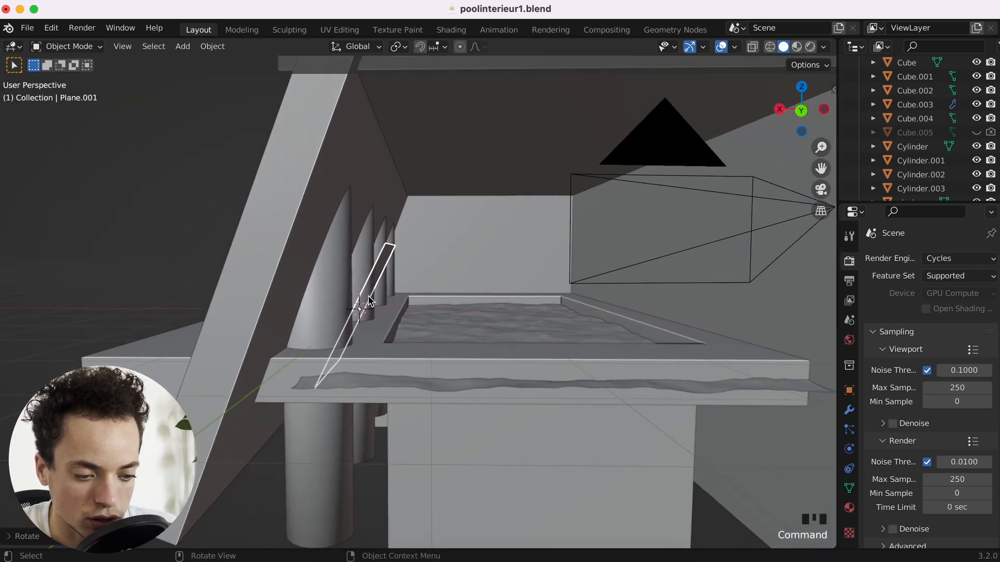
scroll(369, 301, "right", 5)
key("KP_0")
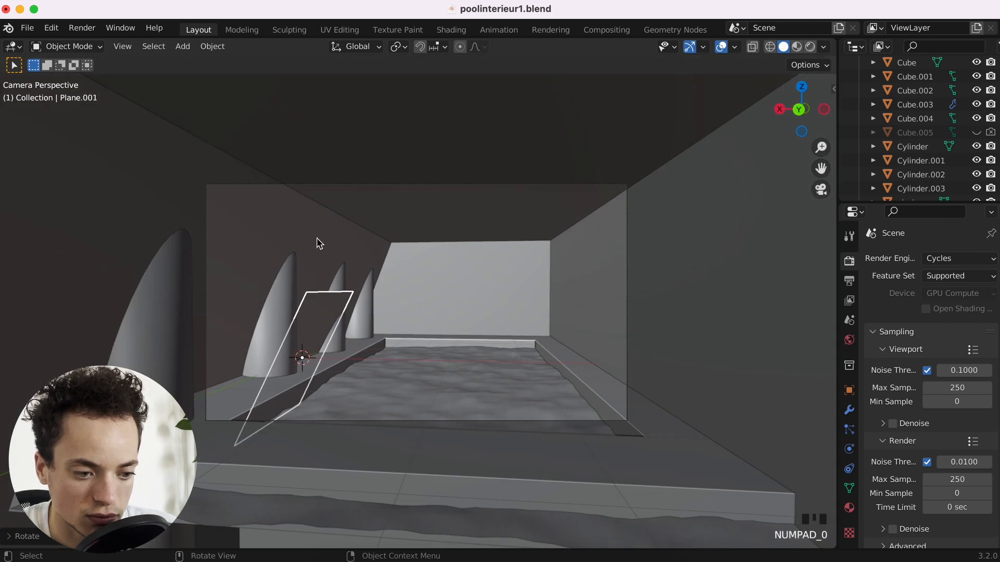
scroll(483, 332, "down", 5)
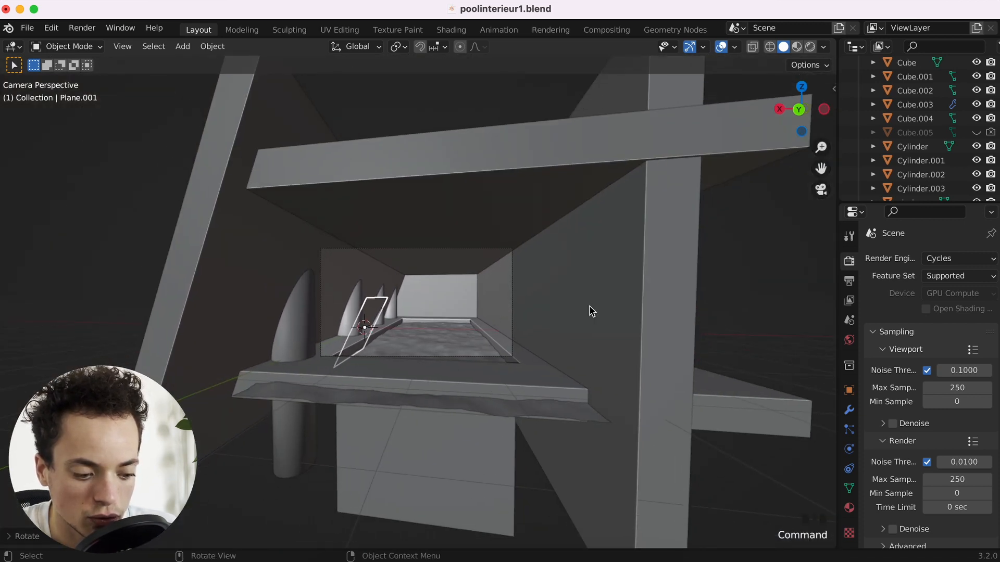
left_click(797, 111)
scroll(456, 273, "up", 5, "super")
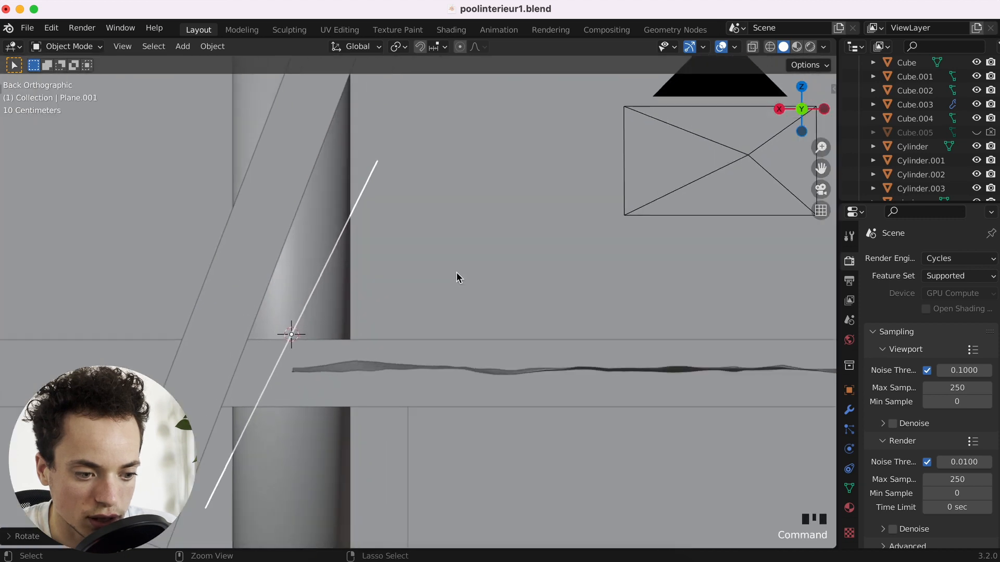
scroll(456, 272, "up", 2, "super")
key("r")
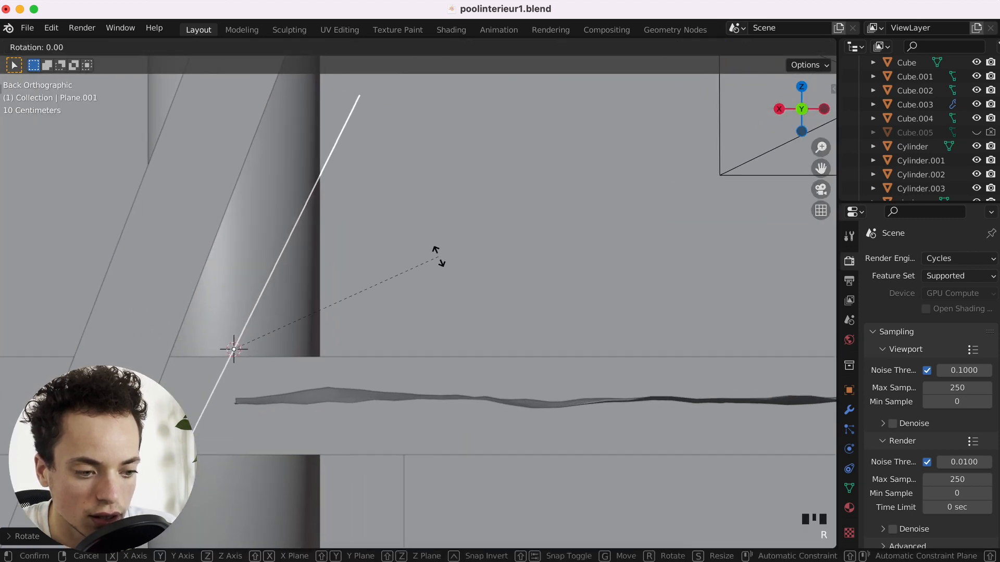
left_click(428, 238)
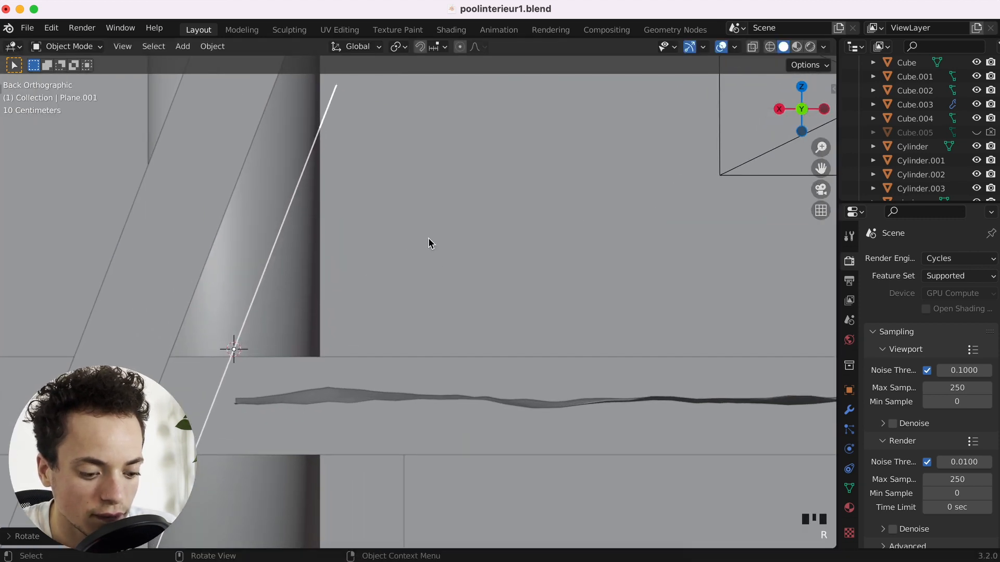
Move the plane about 0.11 m in X and 0.24 m in Z onto the slanted wall's inner face, and fine-tune its rotation.
key("g")
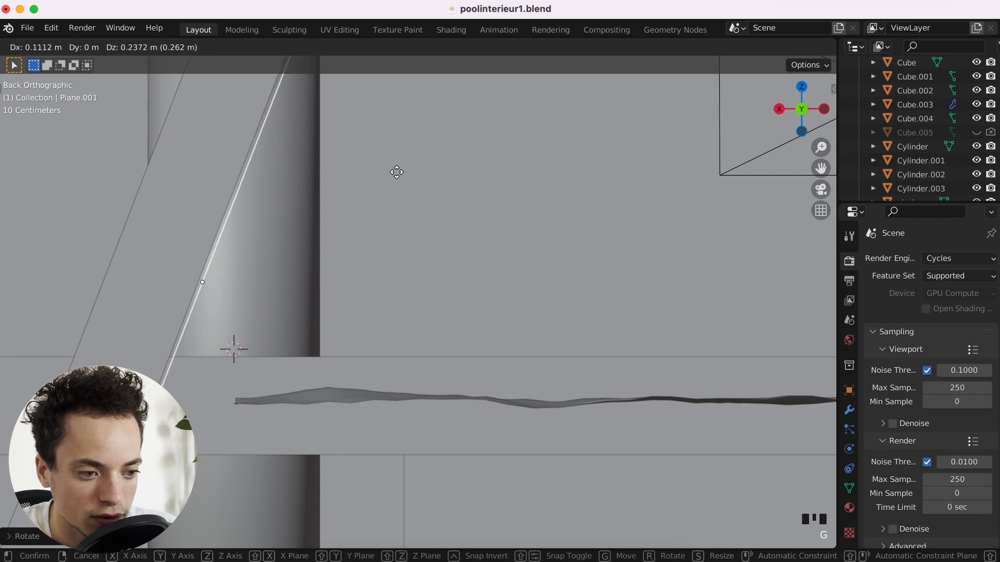
left_click(396, 172)
scroll(414, 206, "down", 3)
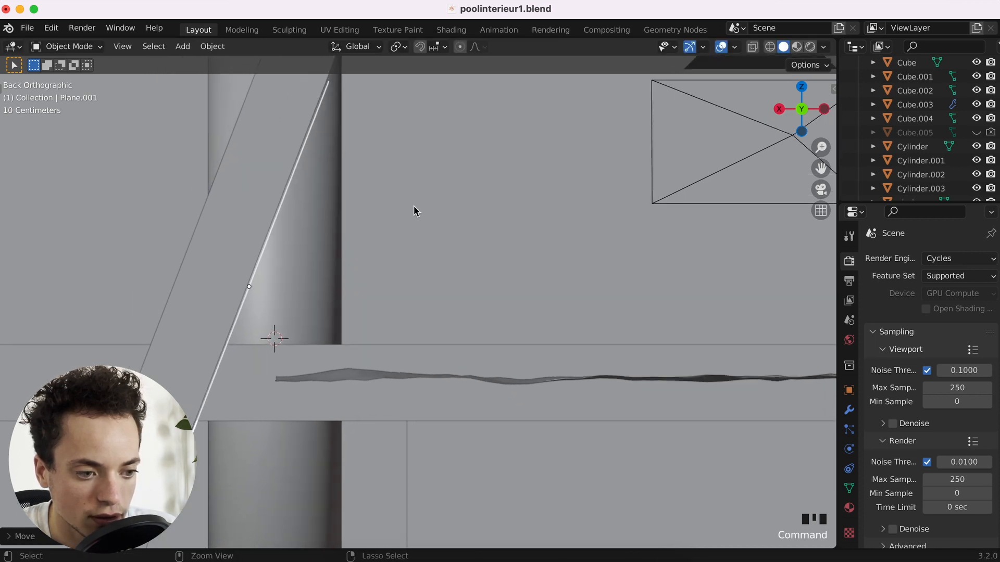
key("r")
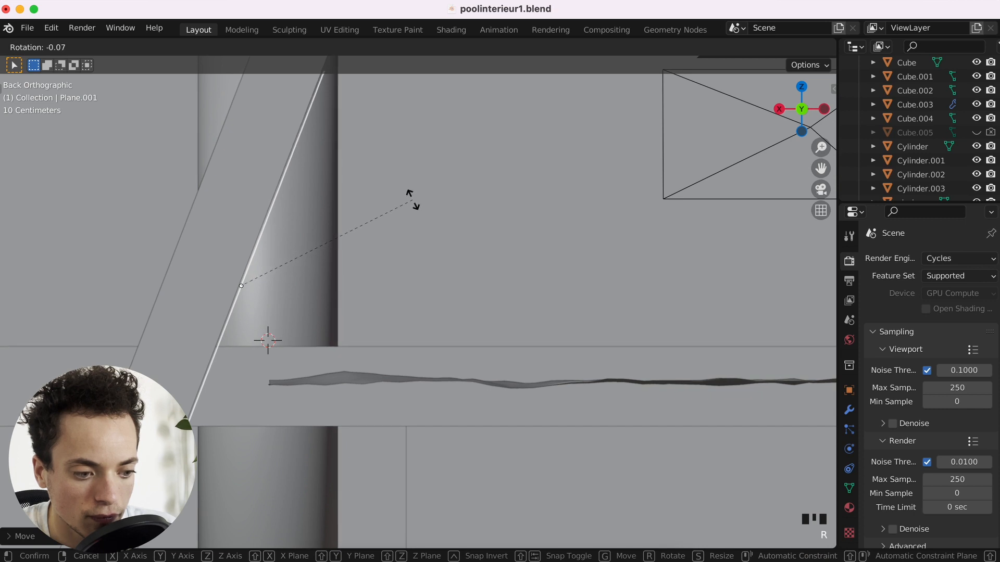
left_click(412, 200)
Scale the plane down uniformly to about 0.7 of its size.
scroll(412, 200, "right", 10)
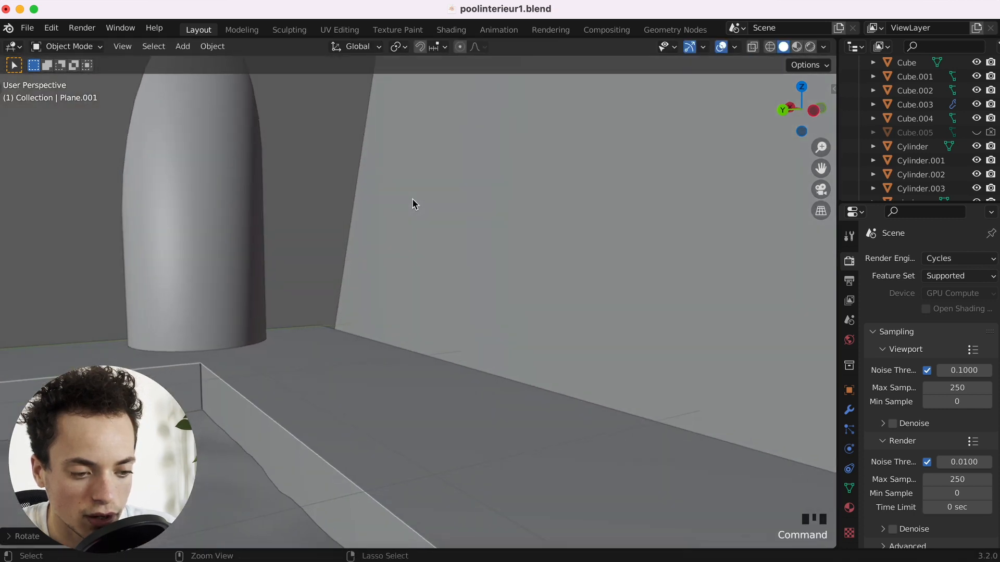
scroll(412, 200, "up", 5, "super")
key("KP_0")
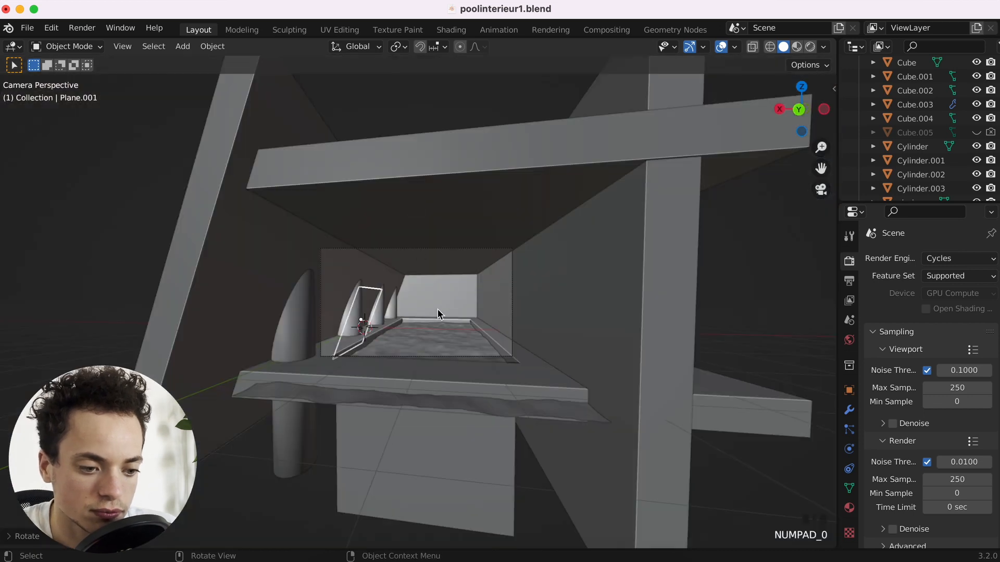
key("s")
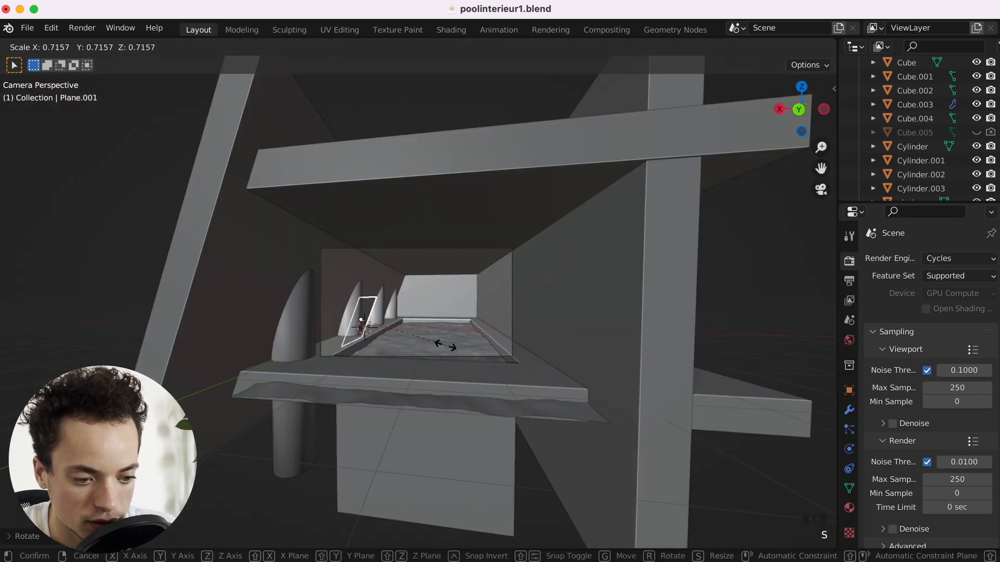
left_click(428, 344)
Hide the wall Cube.002 that blocks the side view of the columns.
scroll(427, 339, "up", 5, "super")
scroll(427, 339, "right", 5)
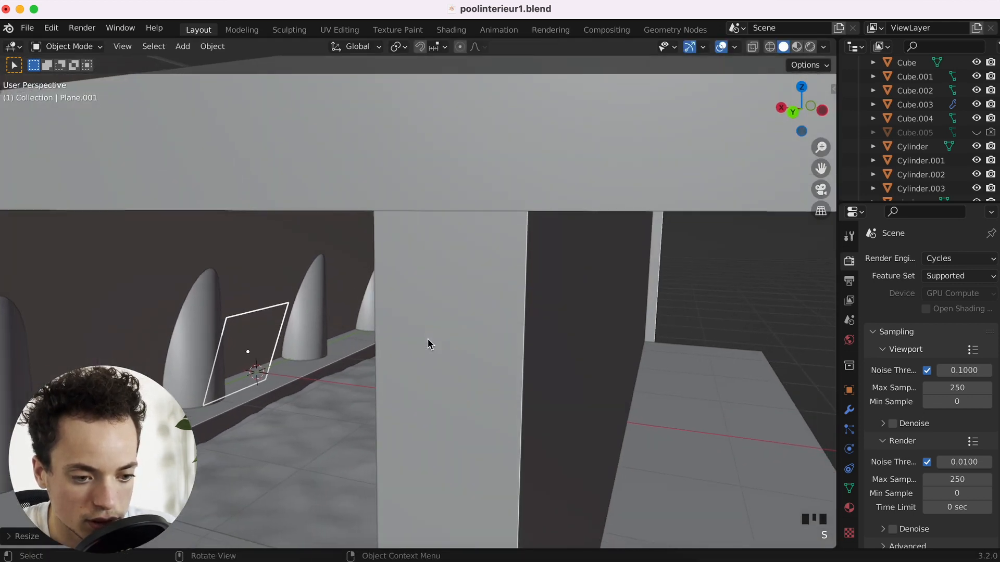
left_click(504, 339)
key("h")
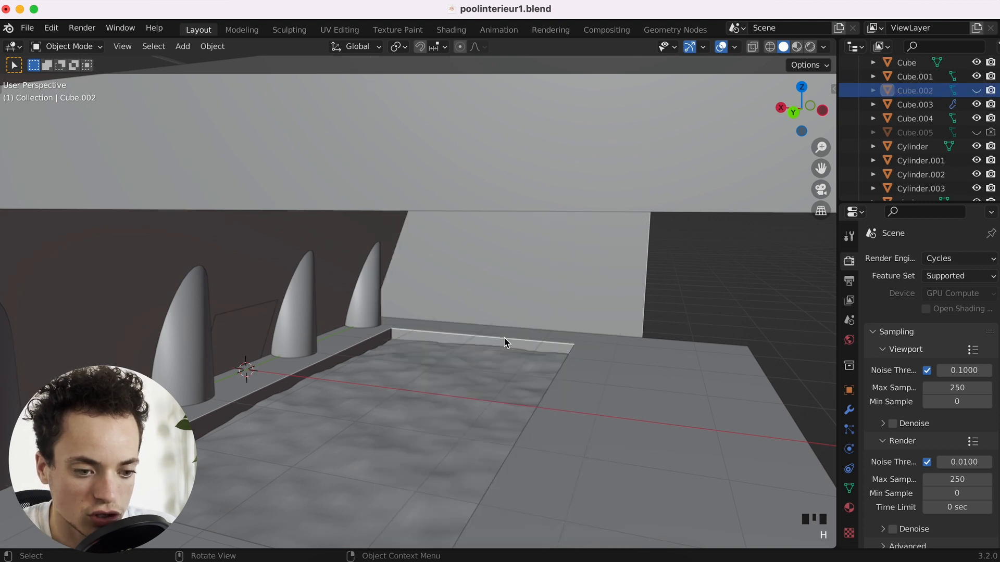
Raise the plane between the two middle columns about 1 m along global Z.
scroll(504, 337, "down", 5)
scroll(504, 337, "right", 8)
scroll(504, 338, "left", 5, "shift")
scroll(504, 337, "up", 10, "super")
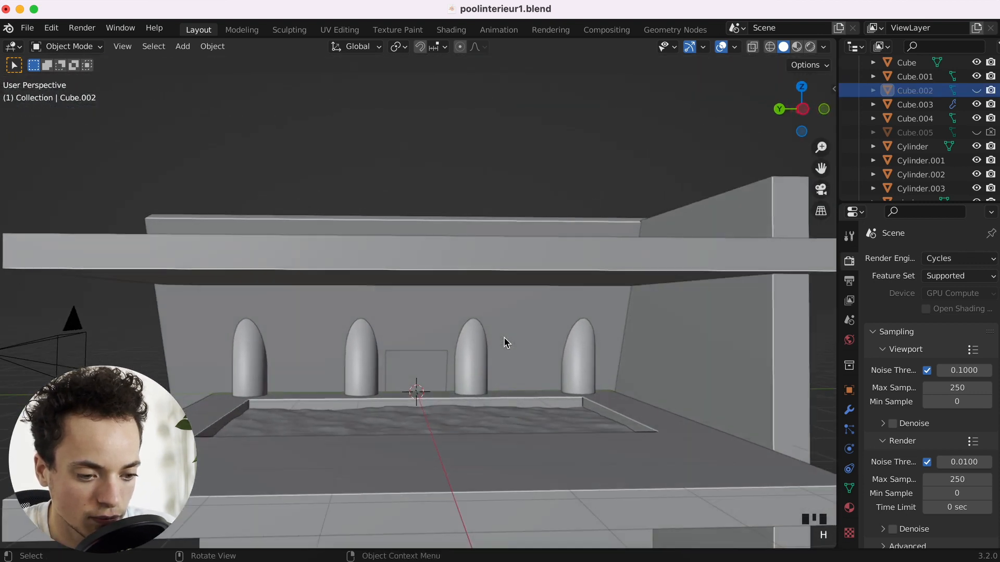
scroll(492, 375, "up", 3, "super")
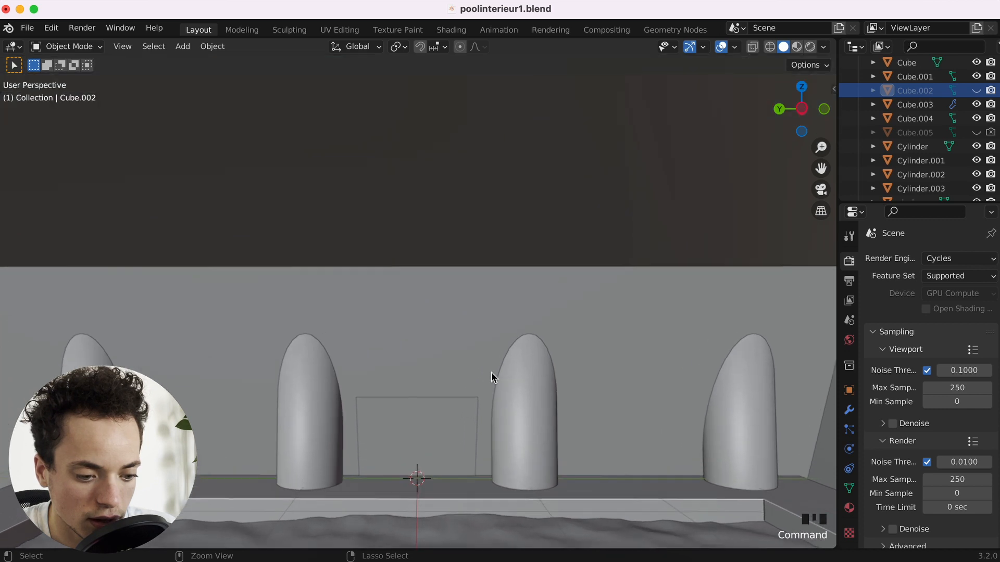
key("z")
left_click(439, 424)
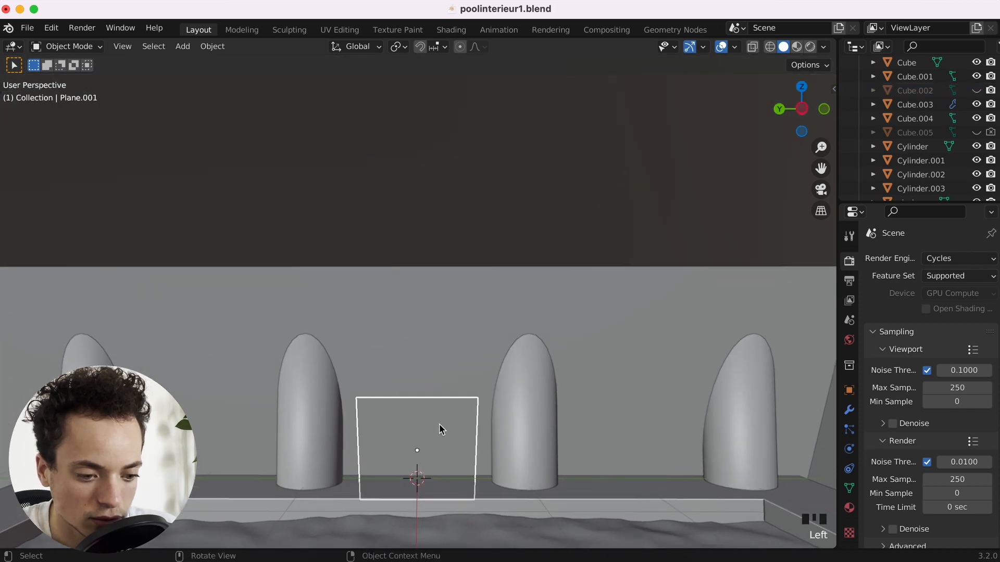
key("g")
key("z")
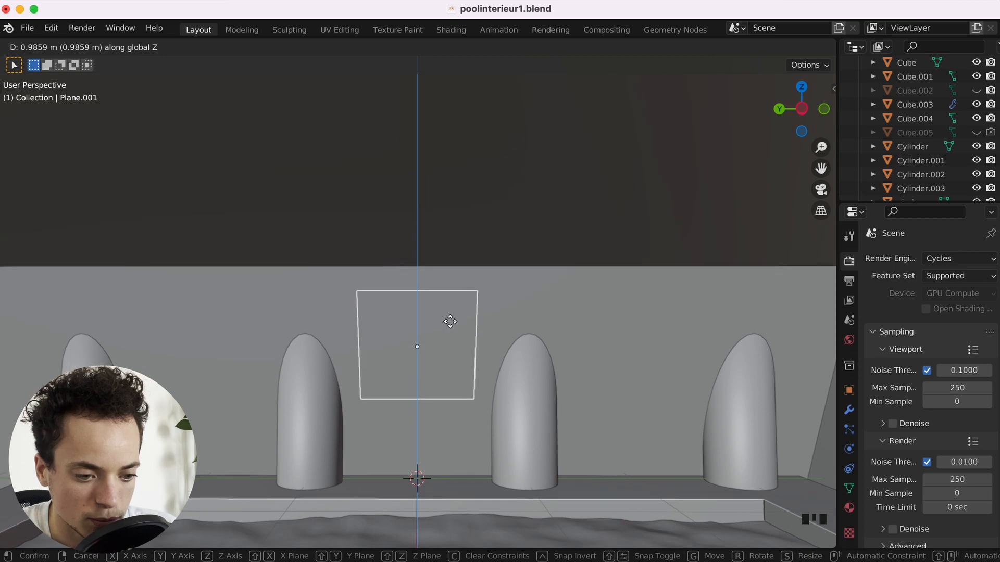
left_click(451, 321)
Duplicate the plane along negative global Y into the gap between the third and fourth columns.
key("shift+d")
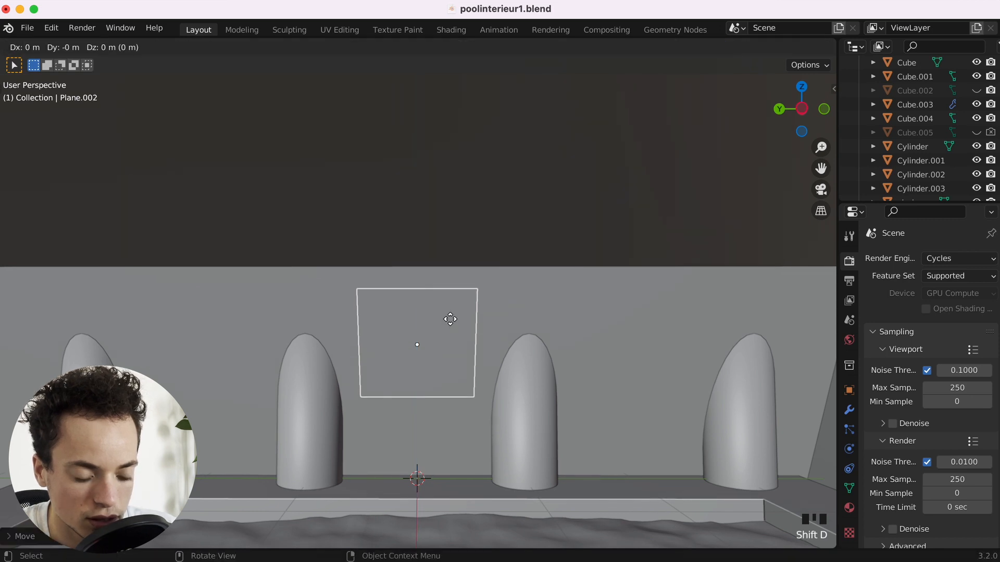
key("y")
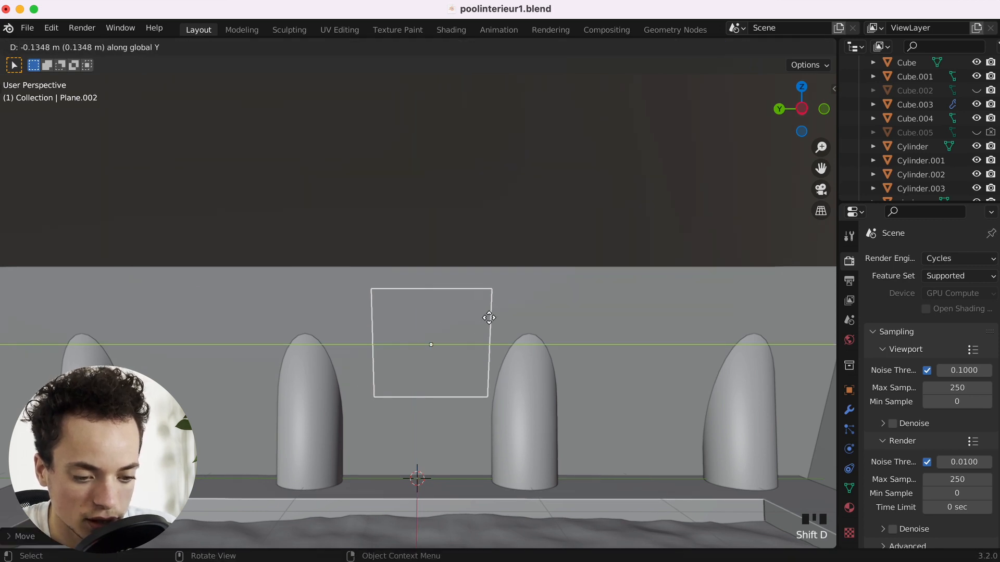
left_click(681, 331)
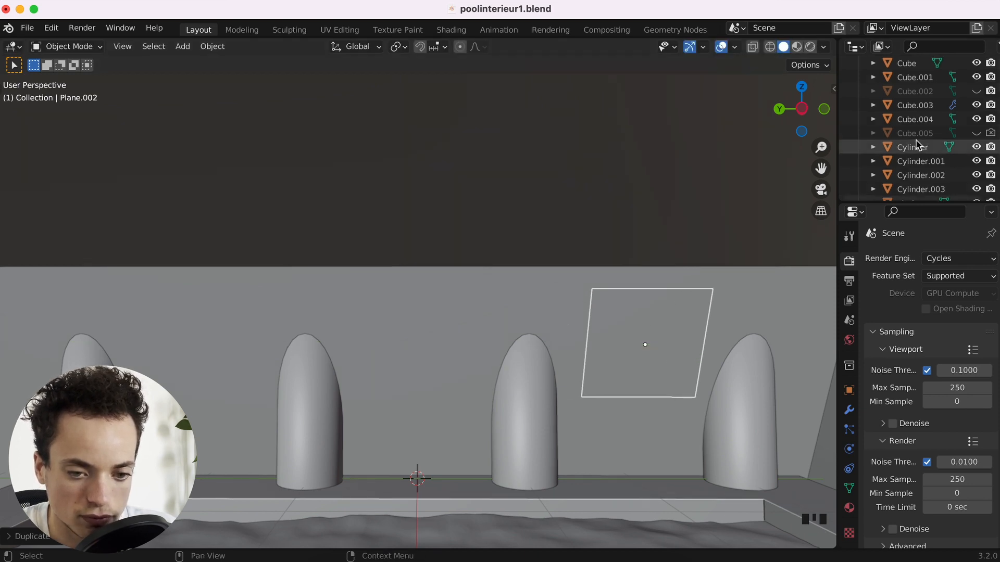
Duplicate the middle plane, Plane.001, about 2 m along global Y into the gap between the first and second columns.
scroll(917, 141, "up", 2)
scroll(919, 145, "down", 6)
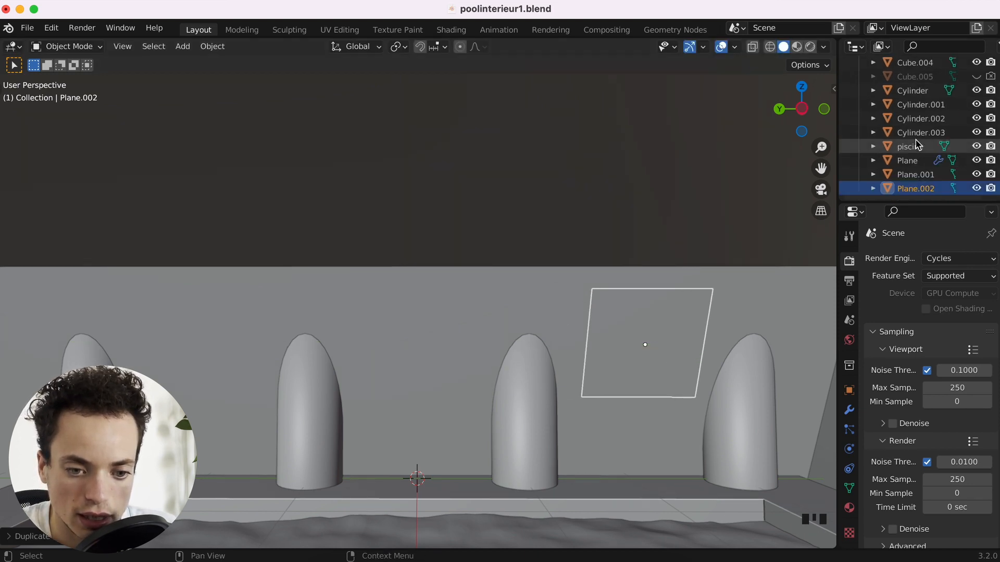
left_click(918, 176)
left_click(919, 188)
left_click(918, 177)
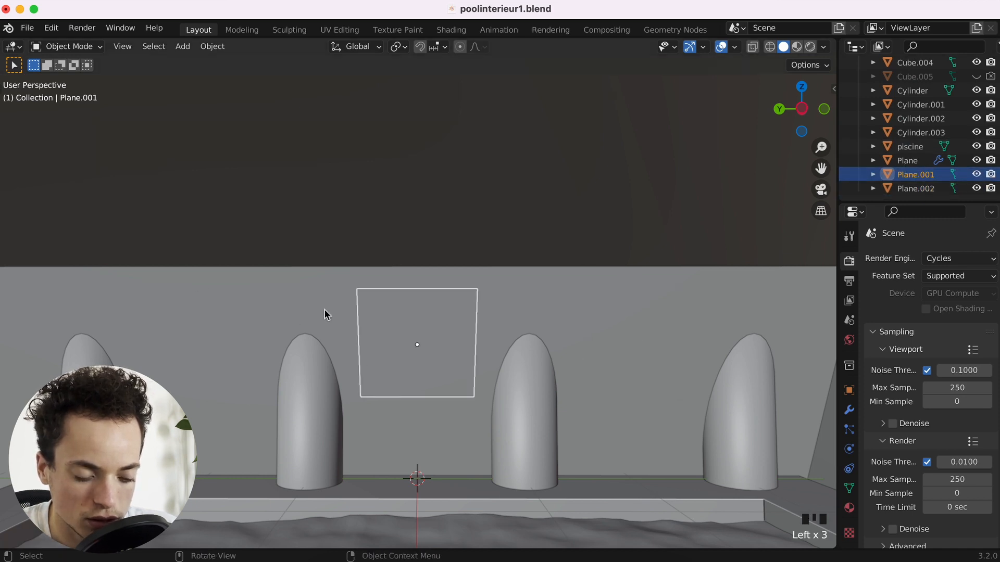
key("KP_0")
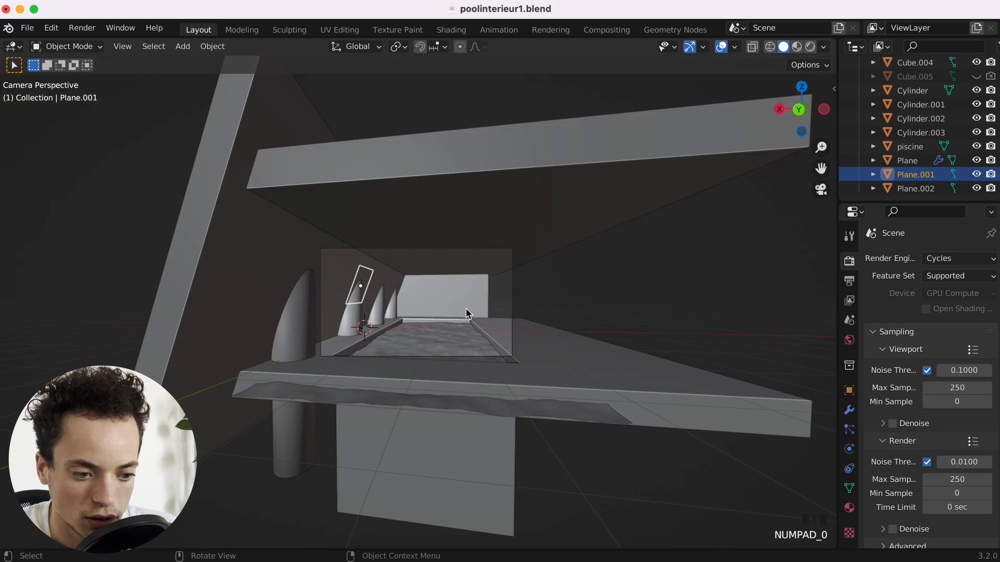
scroll(466, 308, "up", 3)
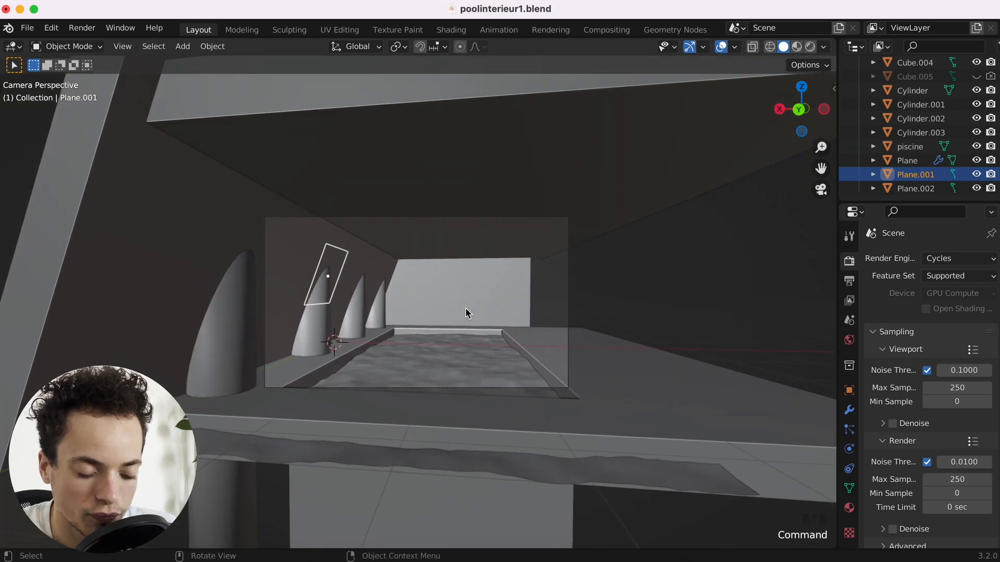
key("KP_0")
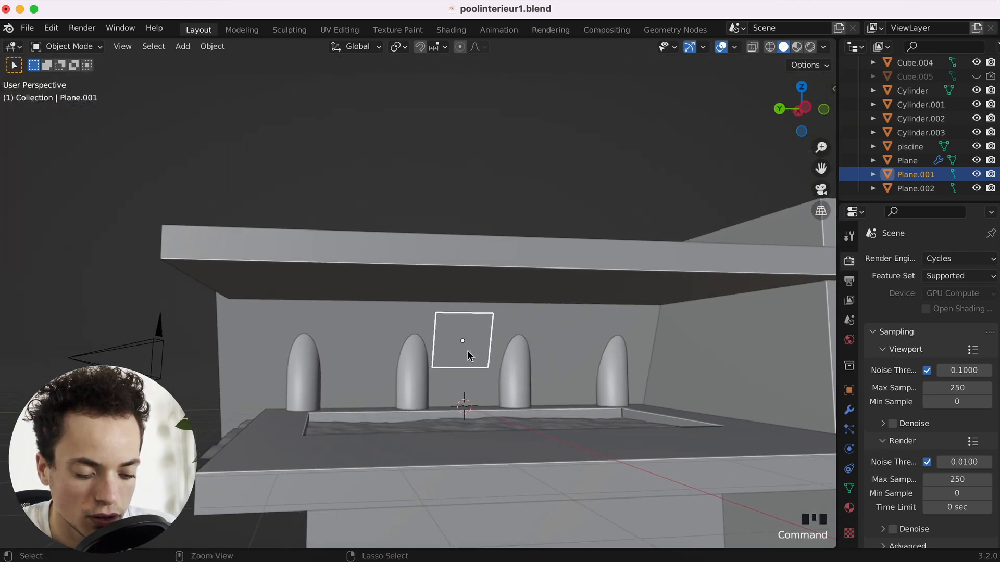
scroll(468, 349, "up", 3)
key("shift+d")
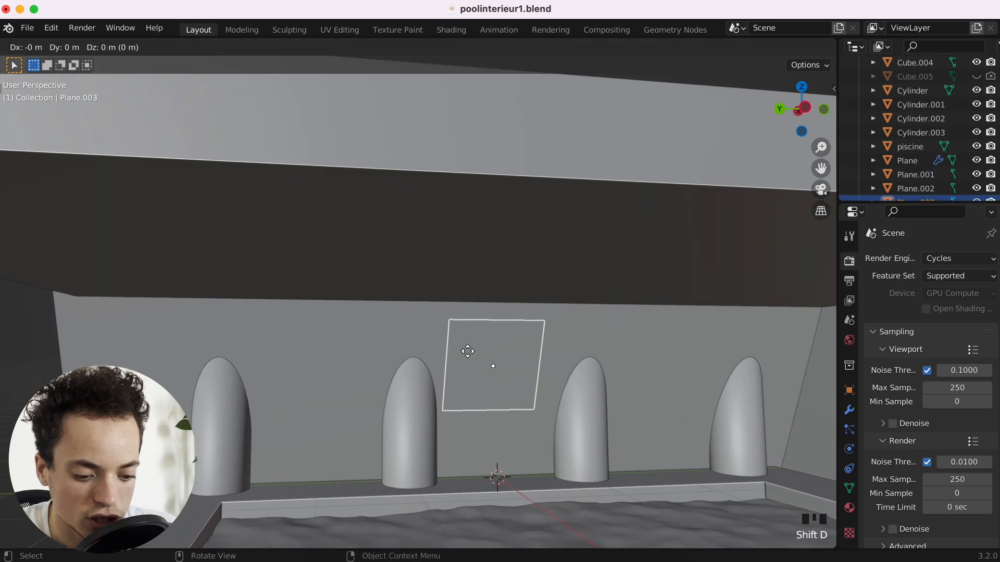
key("y")
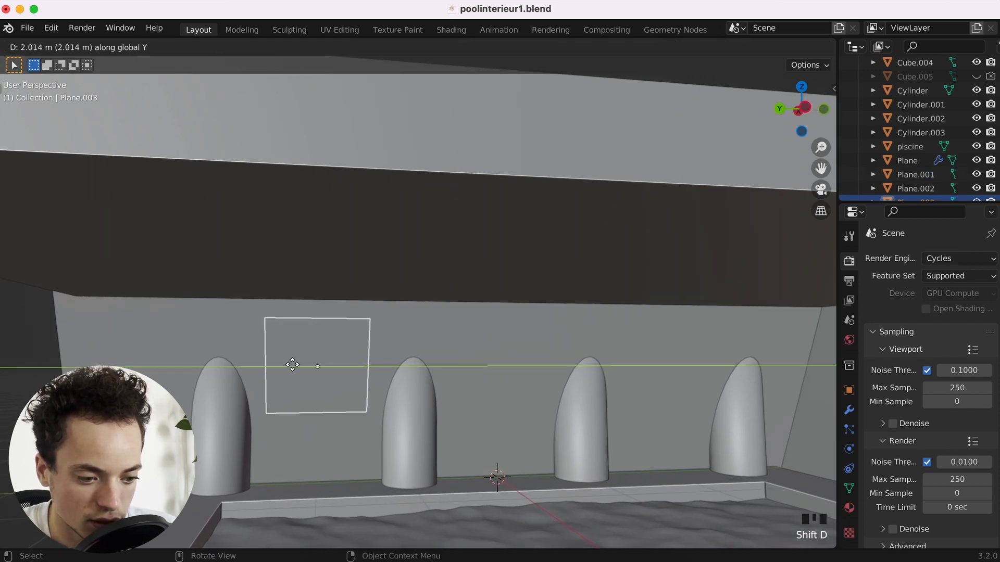
left_click(292, 365)
Give Plane.001 a new material and set its surface shader to Emission.
scroll(935, 163, "down", 1)
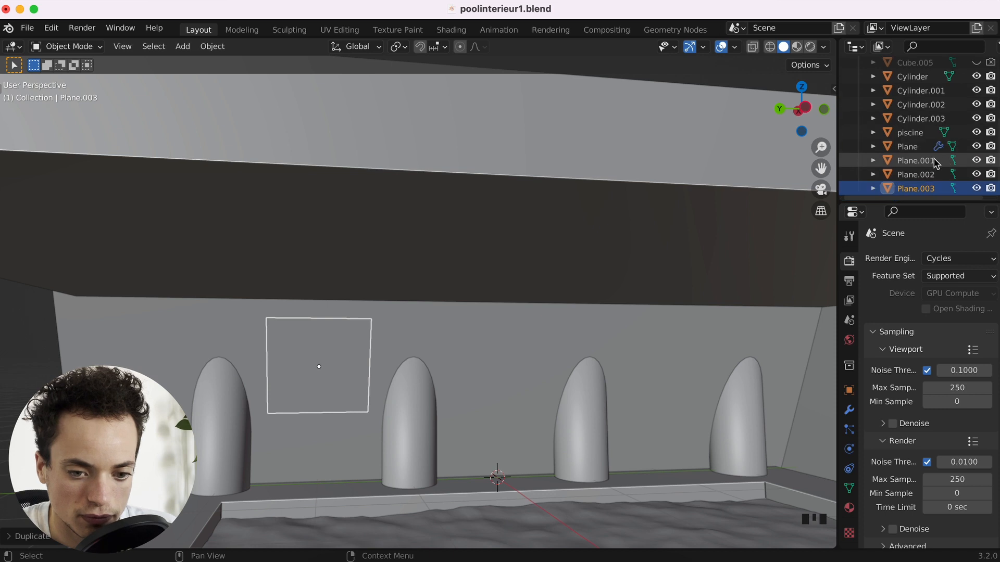
left_click(936, 163)
left_click(849, 508)
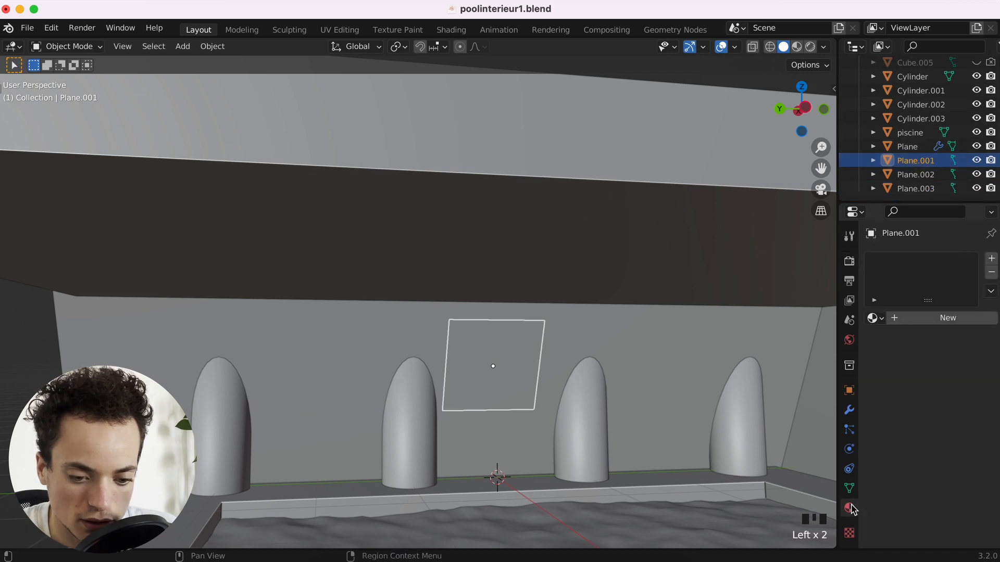
left_click(911, 319)
scroll(930, 364, "down", 3)
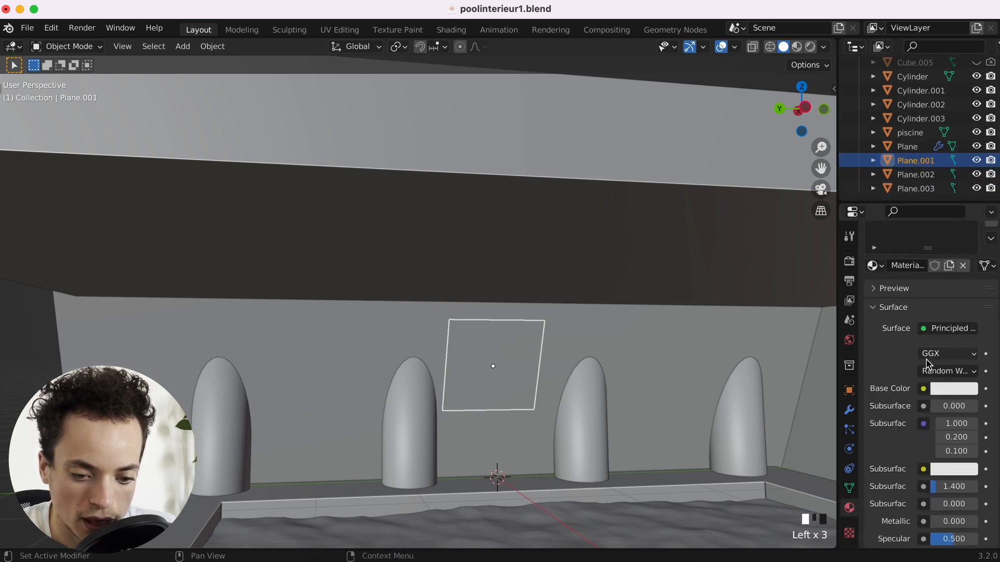
left_click(941, 303)
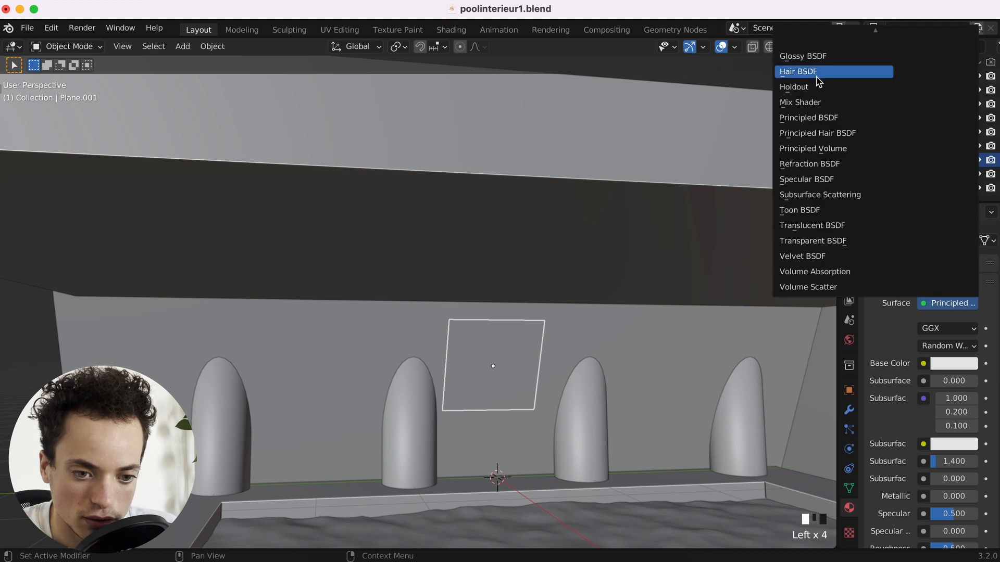
mouse_move(870, 37)
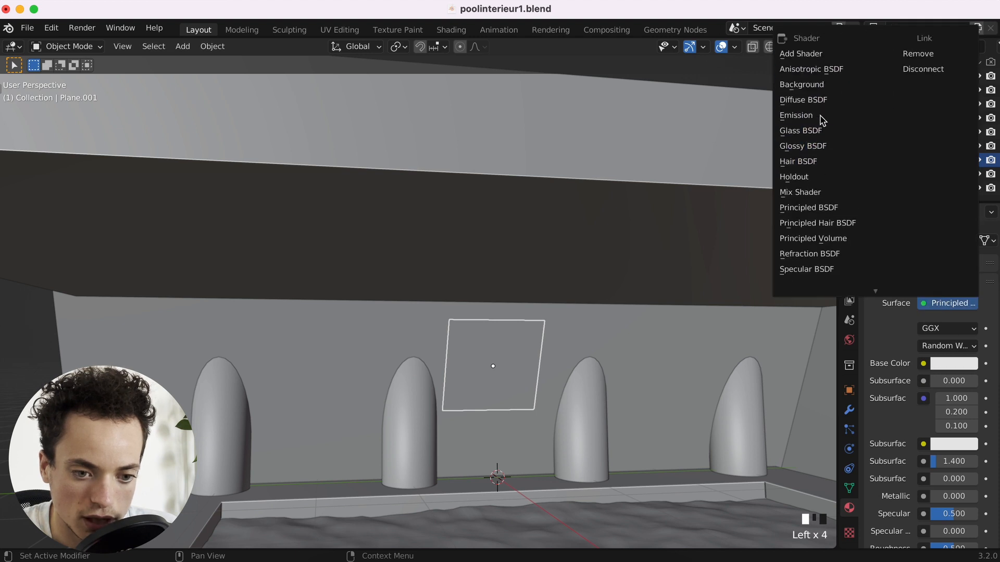
left_click(888, 115)
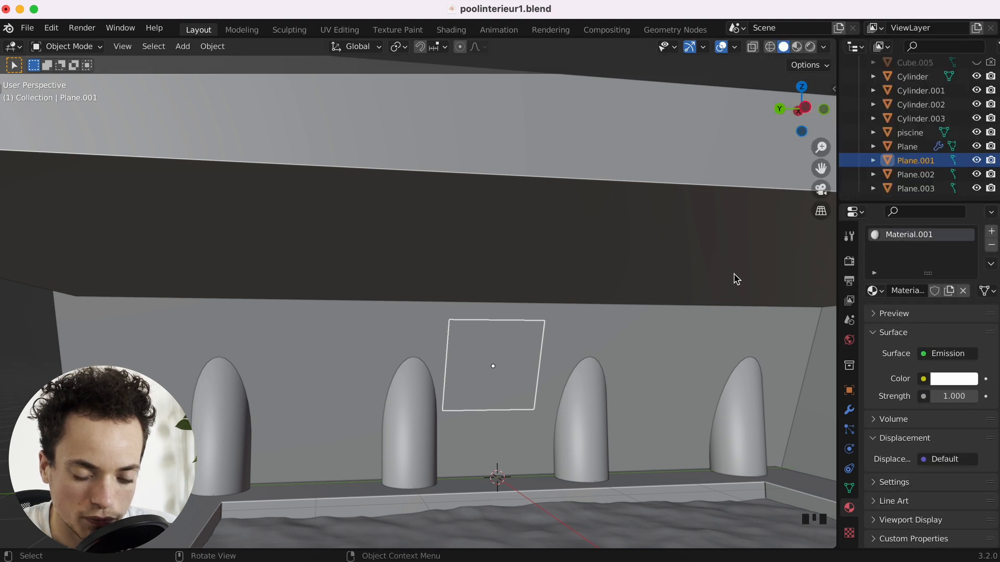
Show the viewport in rendered shading and raise the Emission strength of Plane.001's material to 1.5.
left_click(813, 48)
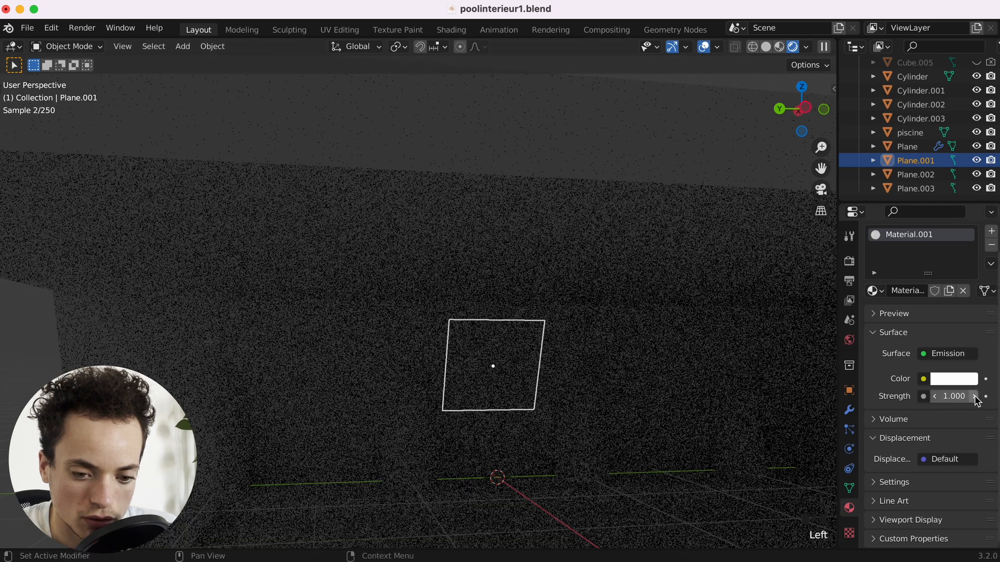
left_click(974, 397)
left_click(975, 398)
left_click(974, 398)
left_click(974, 397)
left_click(975, 398)
Move Plane.001 about 0.08 m along negative global X so that it sits in front of the slanted wall.
key("g")
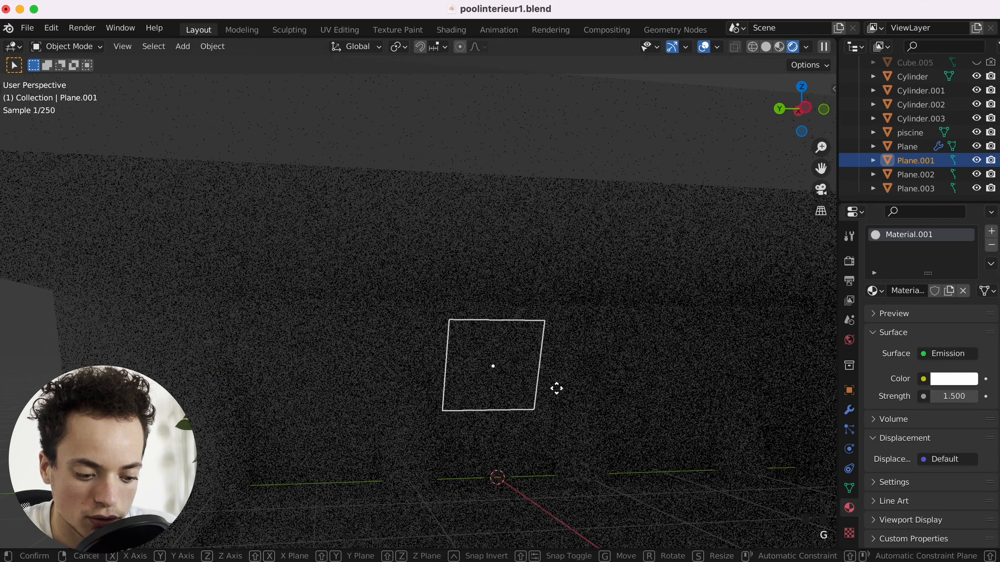
key("y")
key("Escape")
key("g")
key("z")
left_click(556, 389)
middle_click_drag(556, 389, 623, 375)
key("g")
key("x")
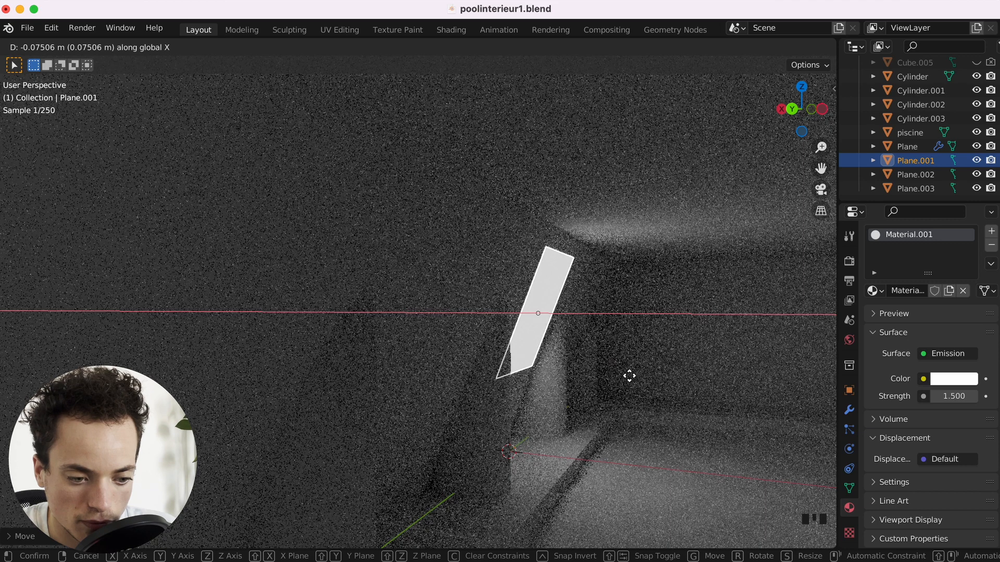
left_click(630, 378)
left_click(453, 308)
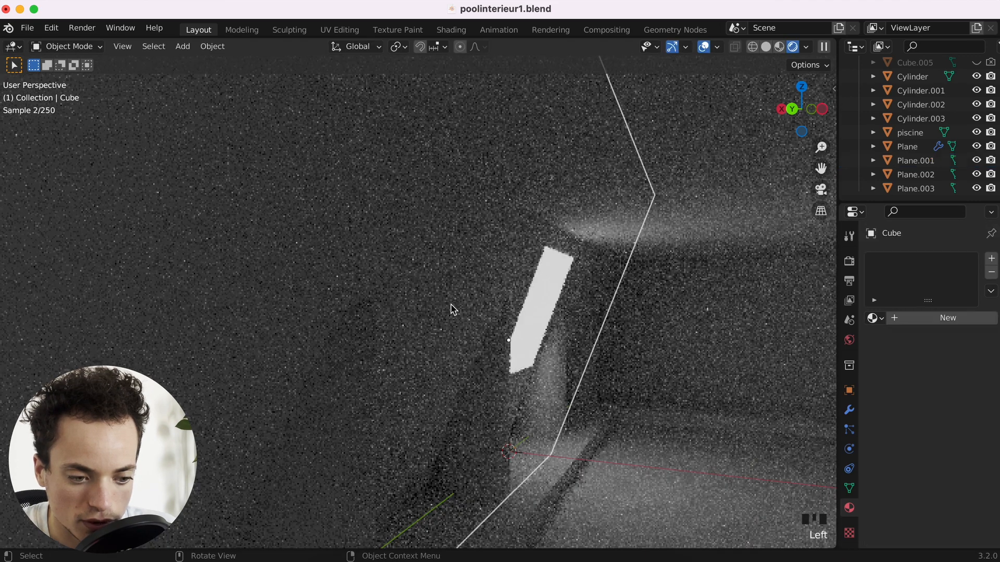
Tint the Emission color of Plane.001 a pale pink-violet with hue 0.781, saturation 0.204 and value 1.
left_click(927, 161)
left_click(925, 175)
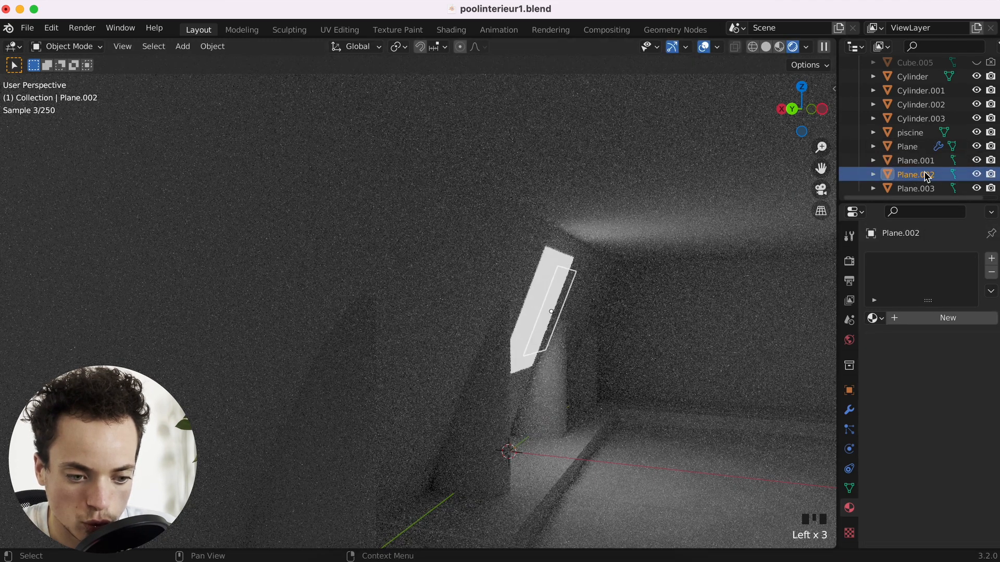
left_click(922, 161)
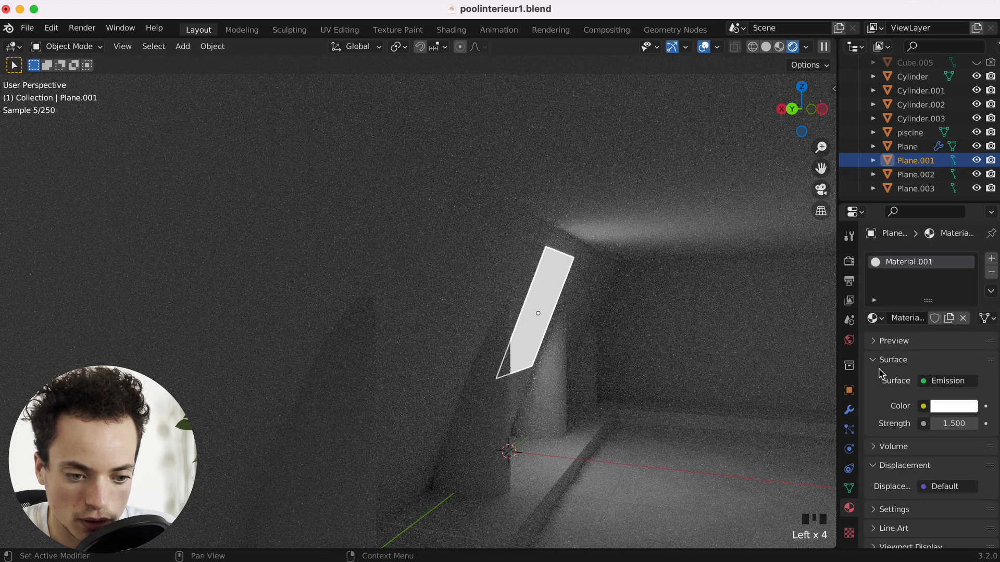
left_click(945, 406)
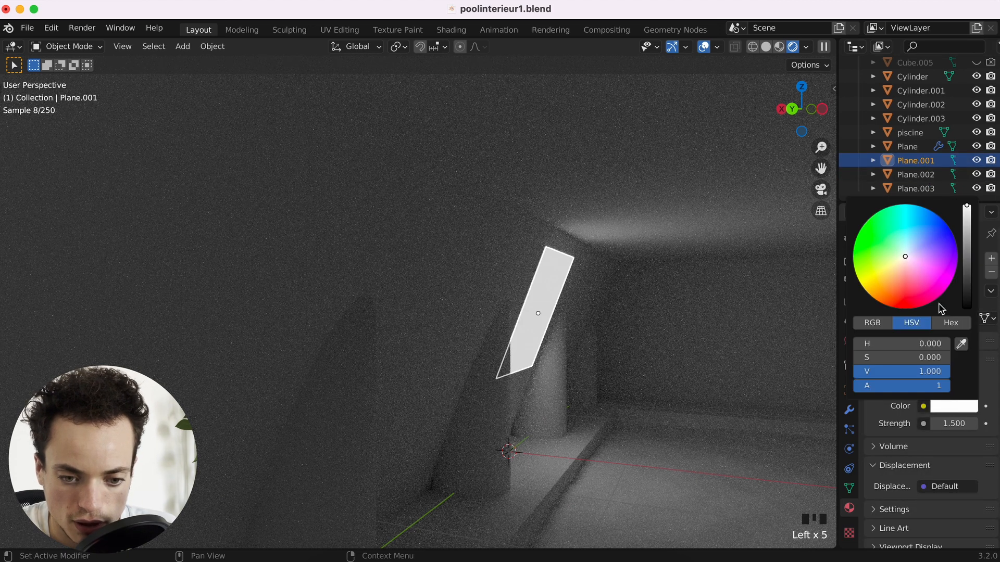
mouse_move(907, 258)
left_mouse_down()
mouse_move(911, 250)
mouse_move(903, 263)
mouse_move(911, 259)
left_mouse_up()
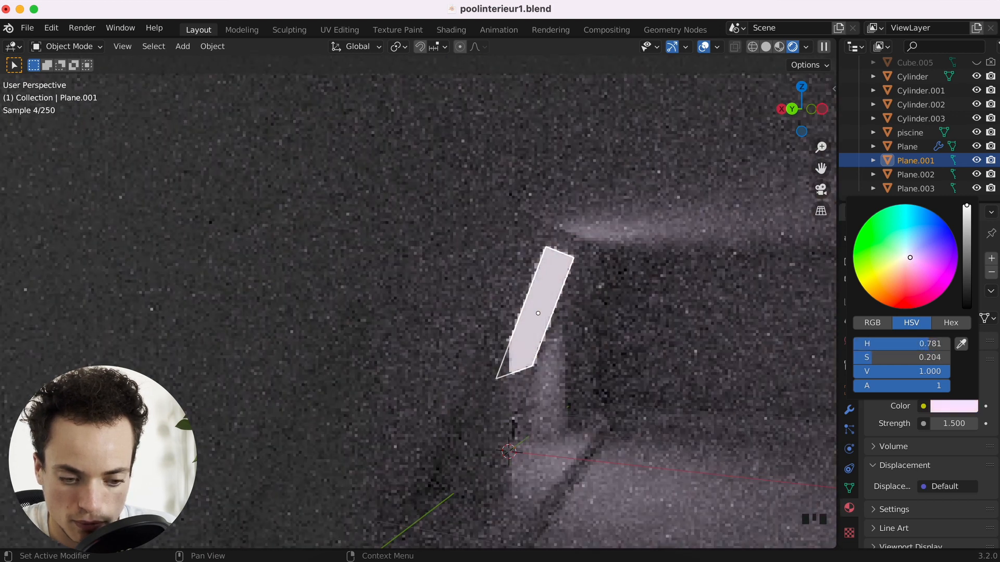
Try Emission strengths of 5 and 3 on Plane.001's material, and set the strength to 2.
left_click(960, 423)
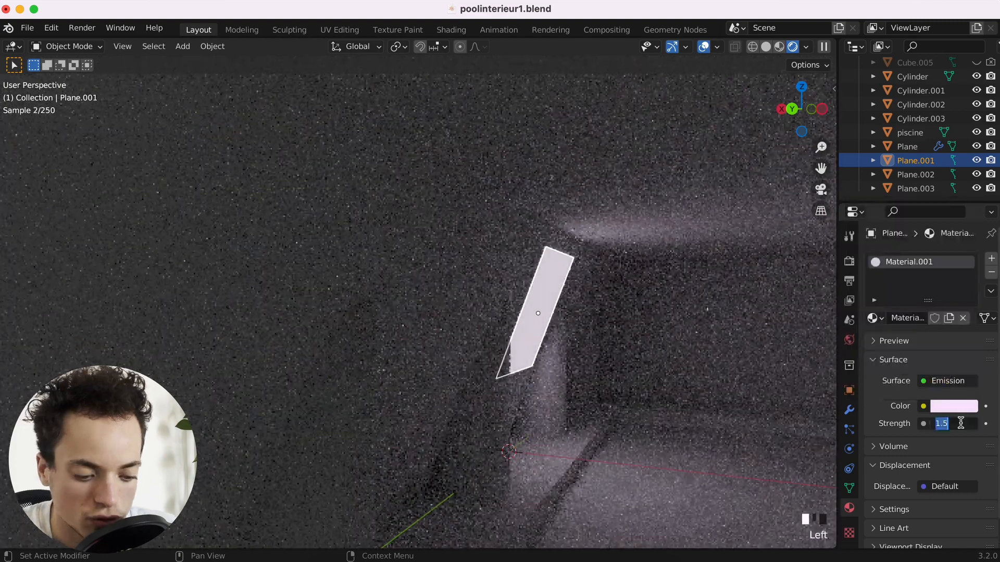
type("5")
key("Return")
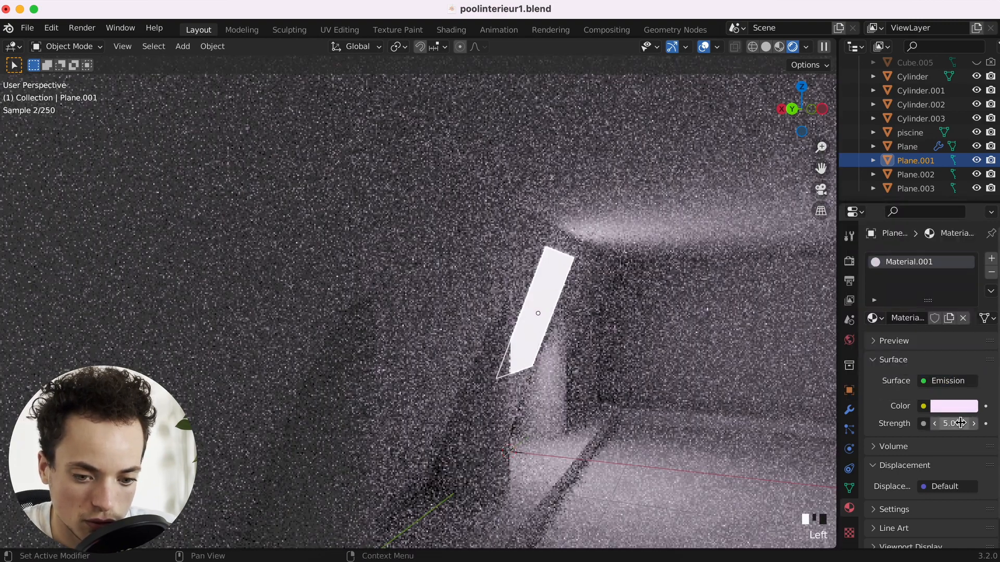
double_click(961, 423)
type("3")
key("Return")
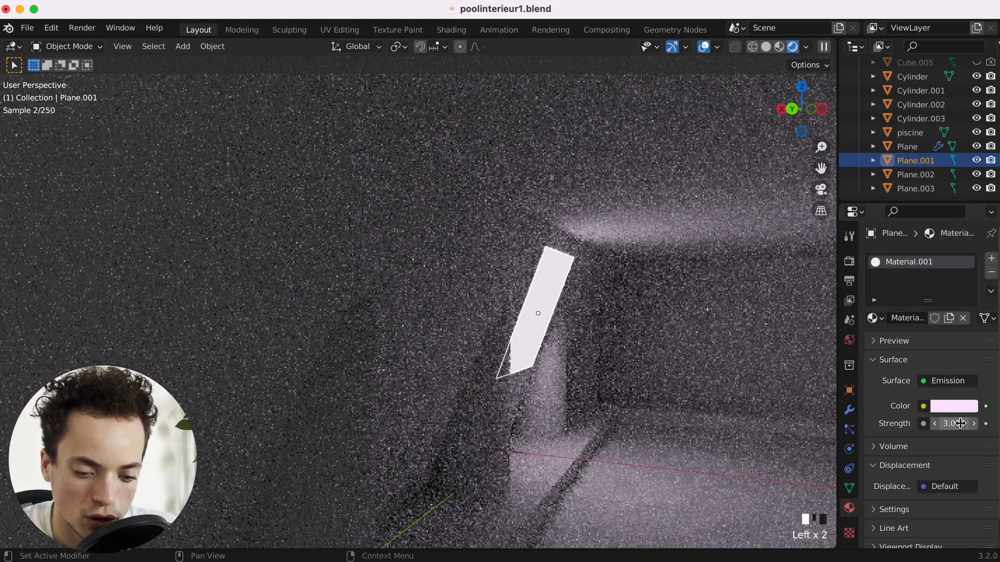
left_click(961, 423)
type("2")
key("Return")
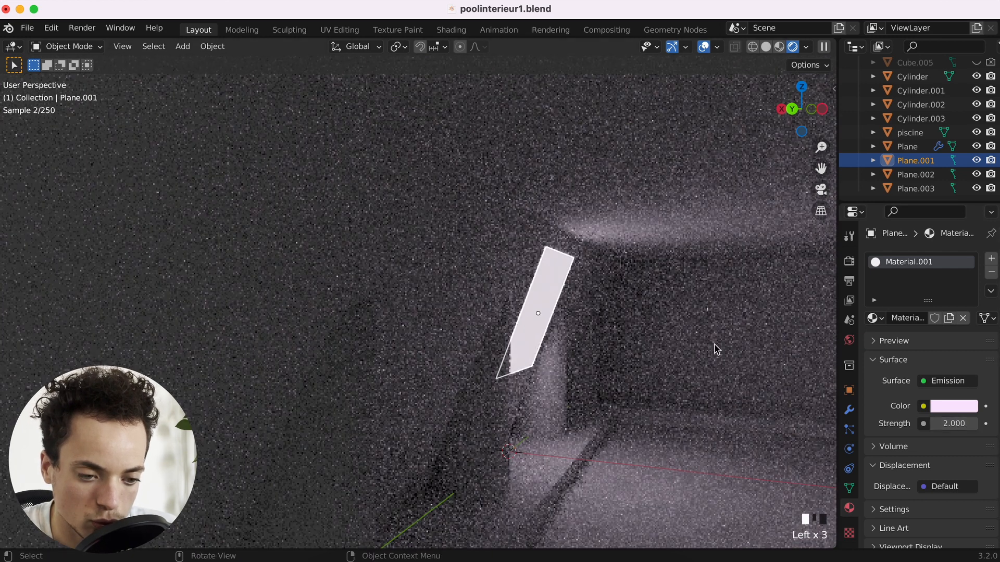
Assign the existing emissive material Material.001 to Plane.002.
left_click(918, 175)
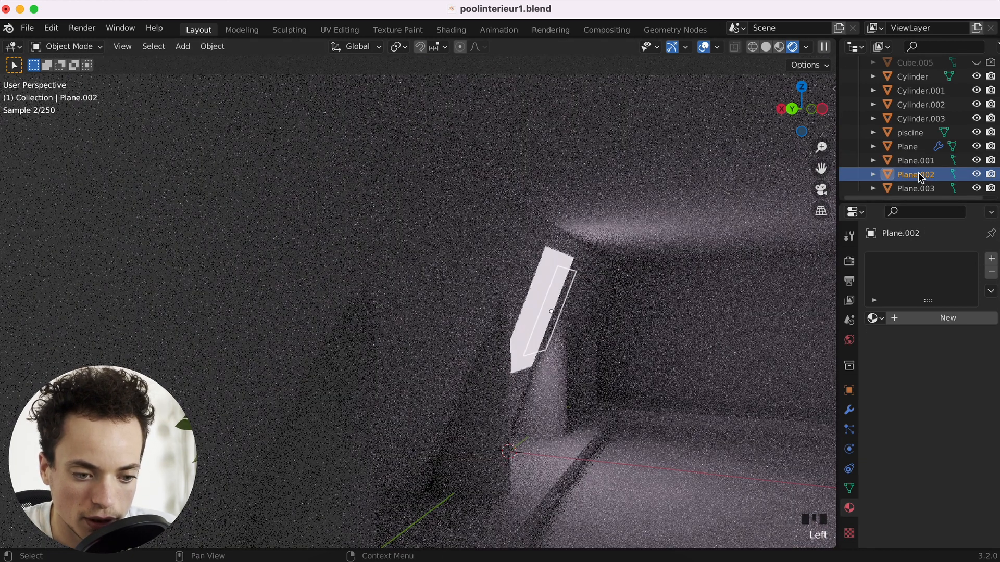
left_click(875, 319)
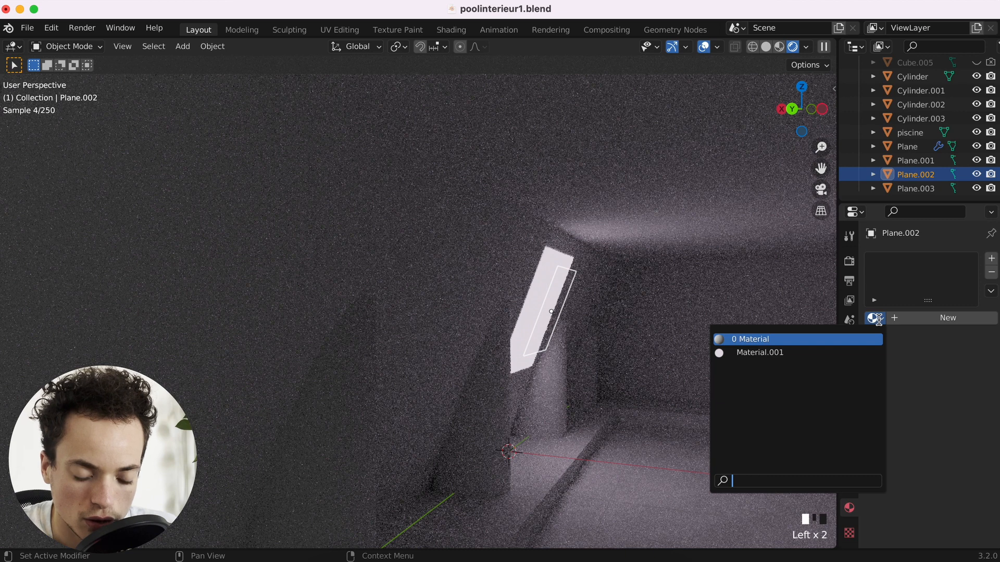
left_click(828, 353)
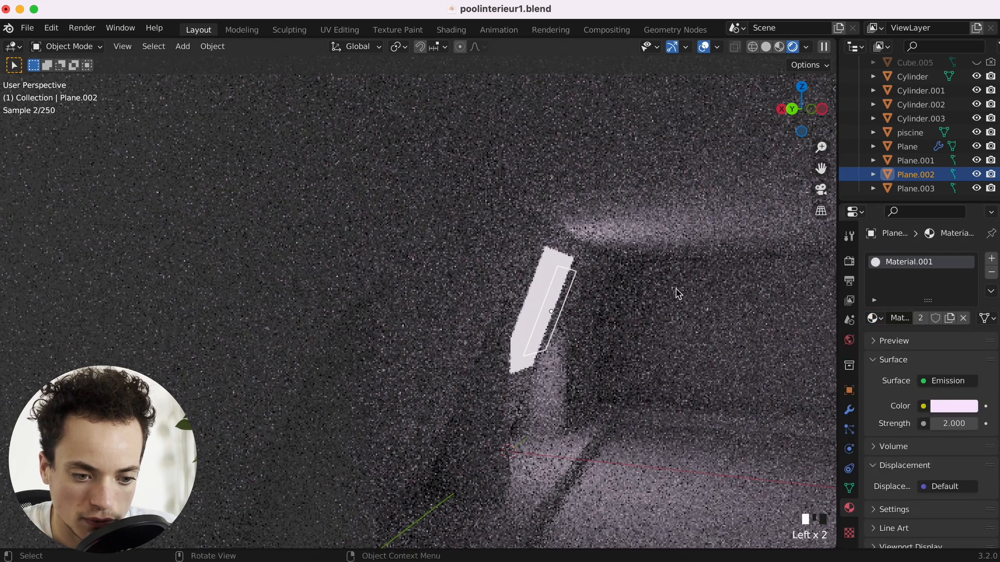
Move Plane.002 along negative global X until it comes out in front of the slanted wall.
key("g")
key("x")
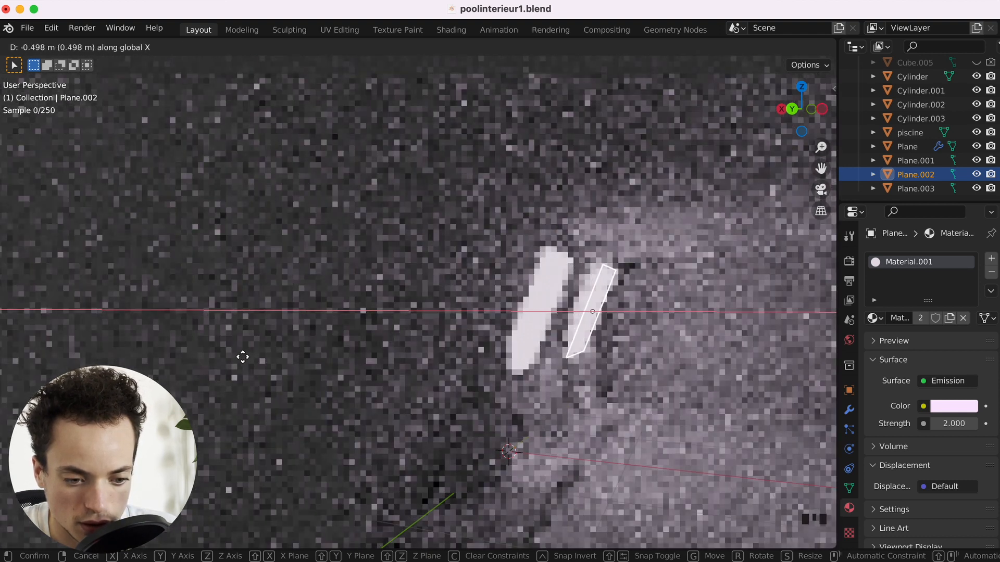
left_click(144, 335)
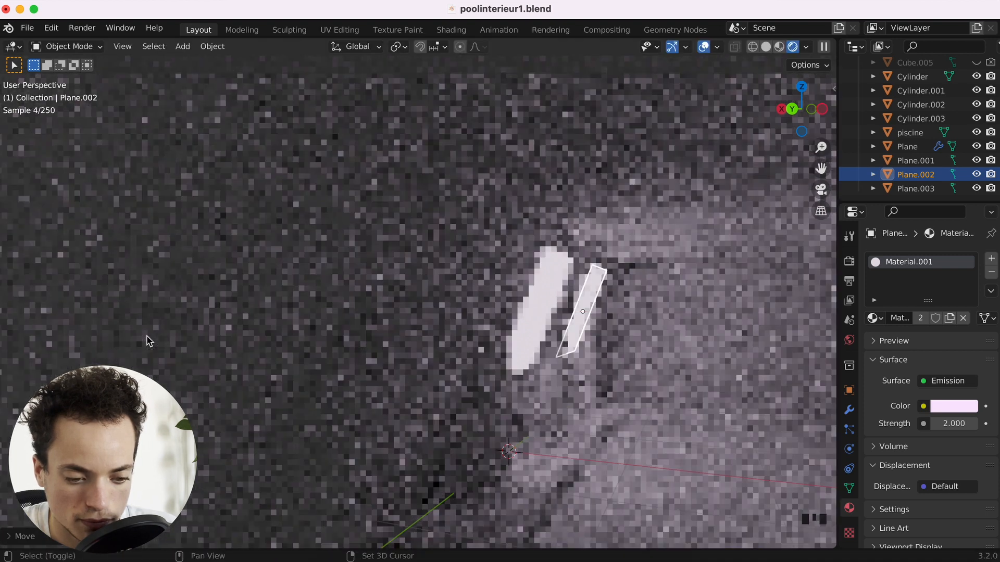
left_click(444, 337)
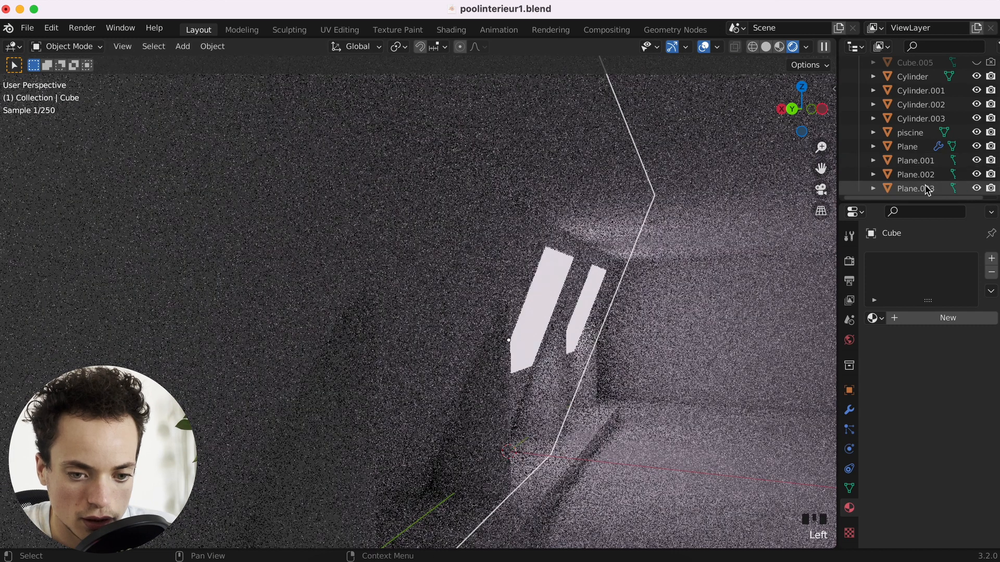
Assign the existing emissive material Material.001 to Plane.003.
left_click(919, 189)
left_click(875, 318)
left_click(837, 352)
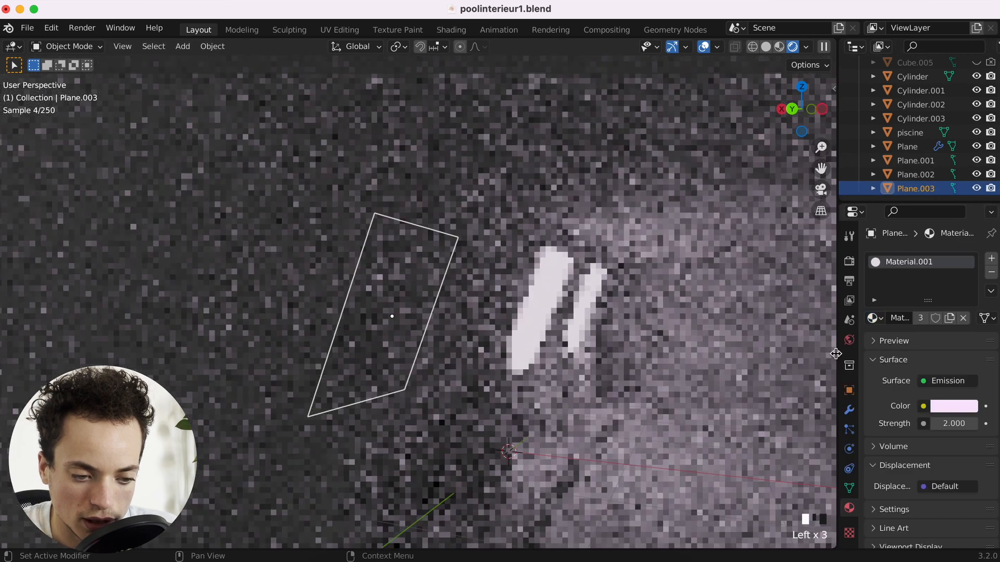
Move Plane.003 about 0.38 m along negative global X, out in front of the slanted wall, and return to the camera view.
key("g")
key("x")
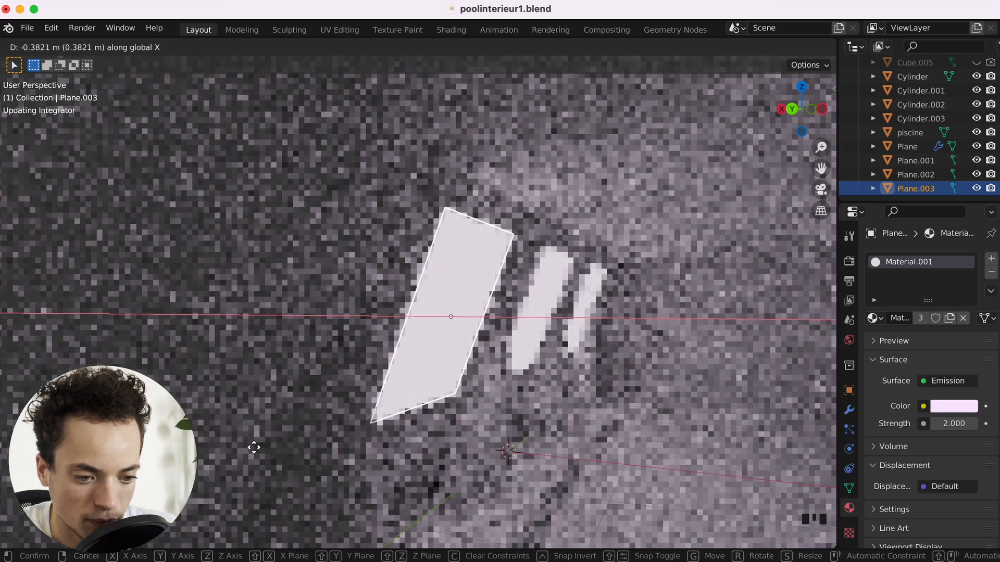
left_click(252, 446)
key("KP_0")
Unhide Cube.002, the side wall facing the emissive planes.
left_click(659, 371)
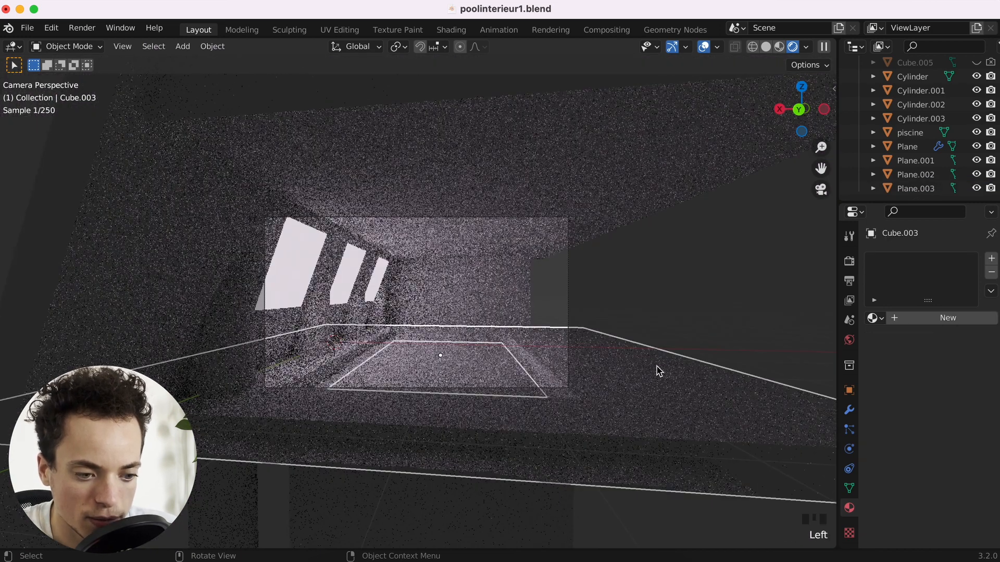
left_click(384, 526)
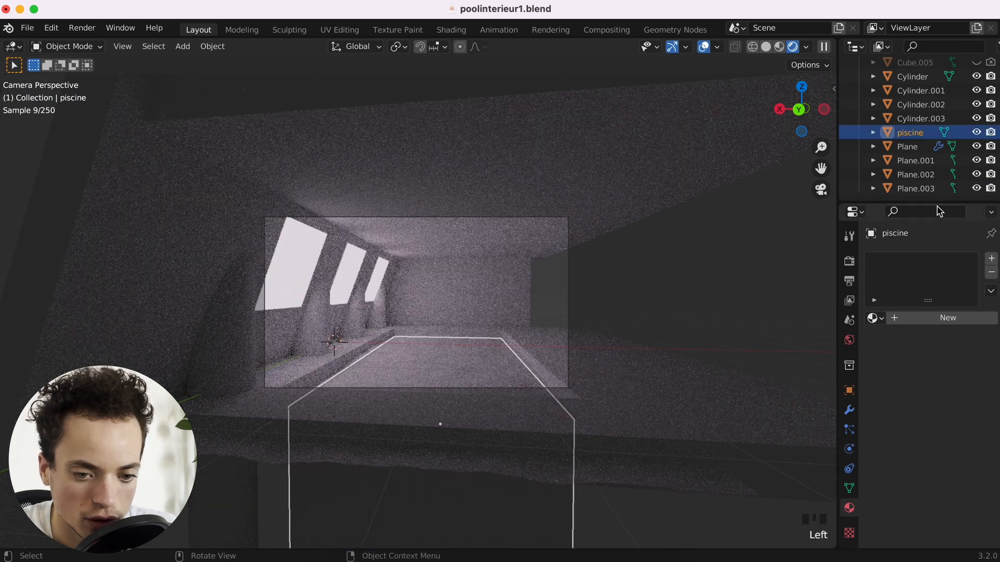
scroll(957, 130, "up", 3)
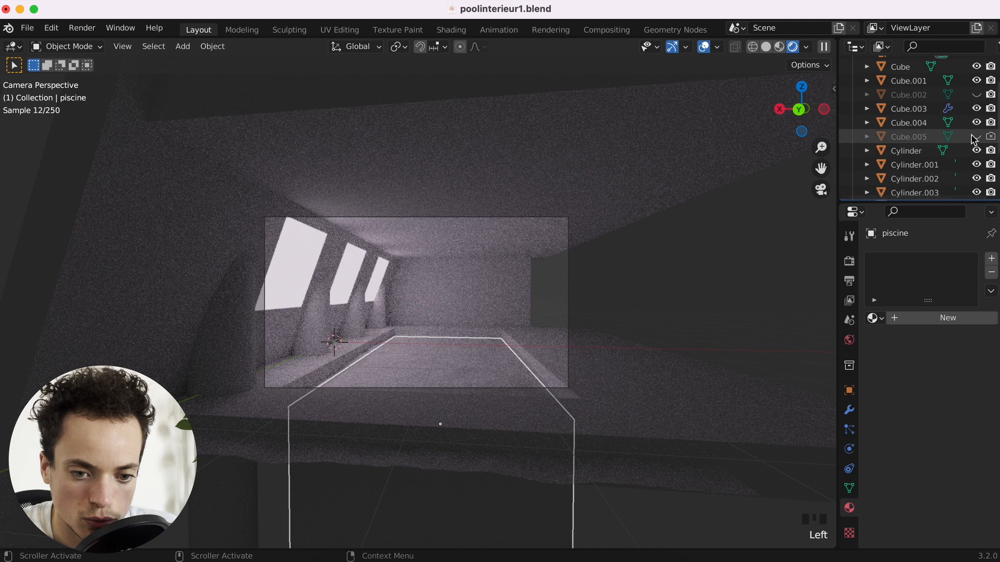
left_click(976, 136)
left_click(975, 136)
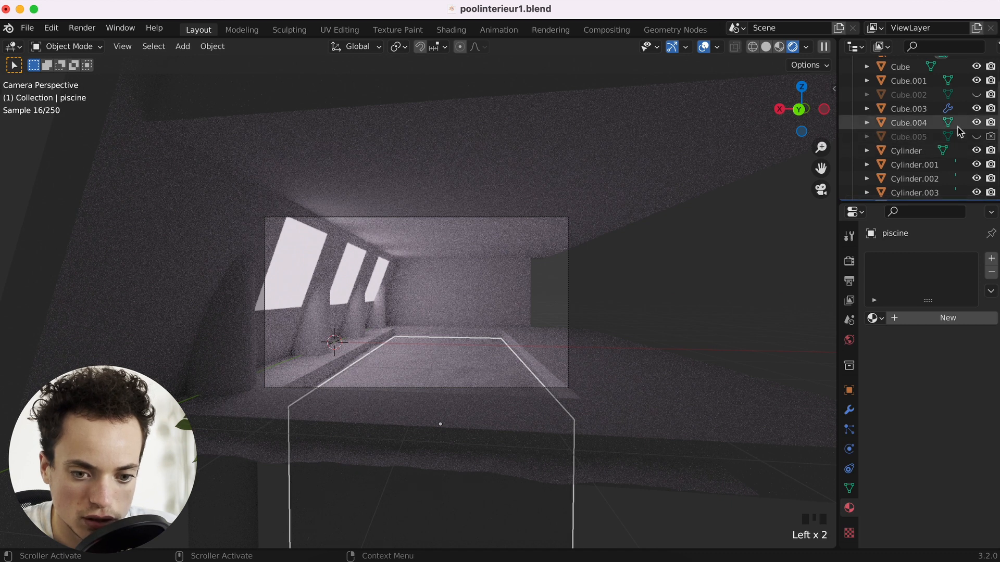
left_click(976, 95)
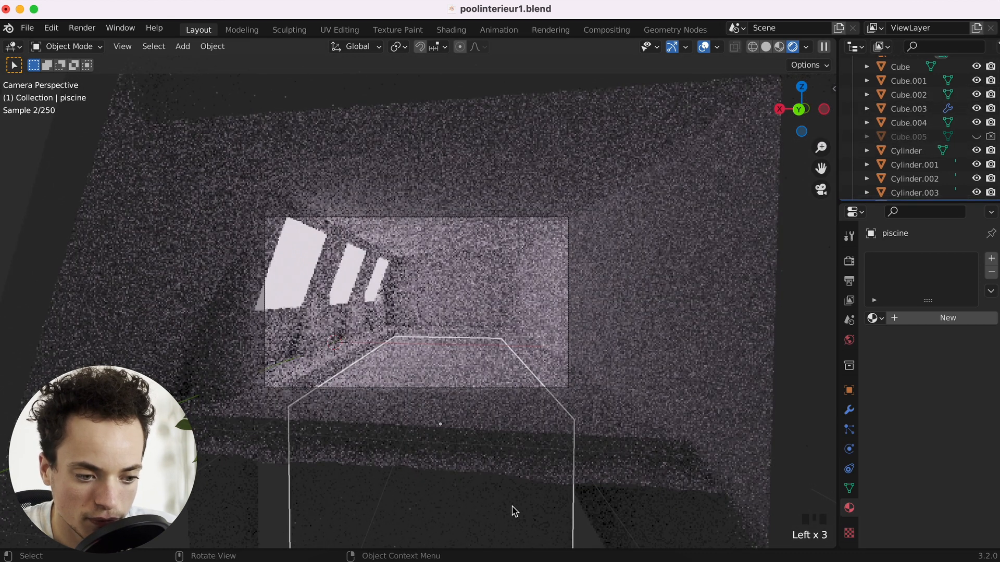
Raise the Emission strength of Plane.003's Material.001 to 2.6 and save the file.
left_click(307, 252)
scroll(307, 252, "up", 2)
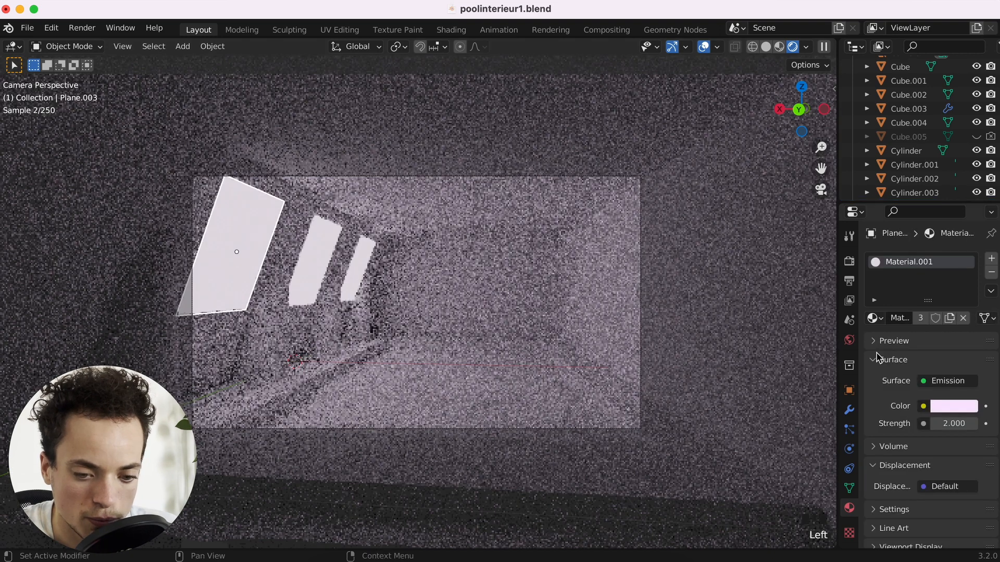
left_click(974, 423)
left_click(973, 424)
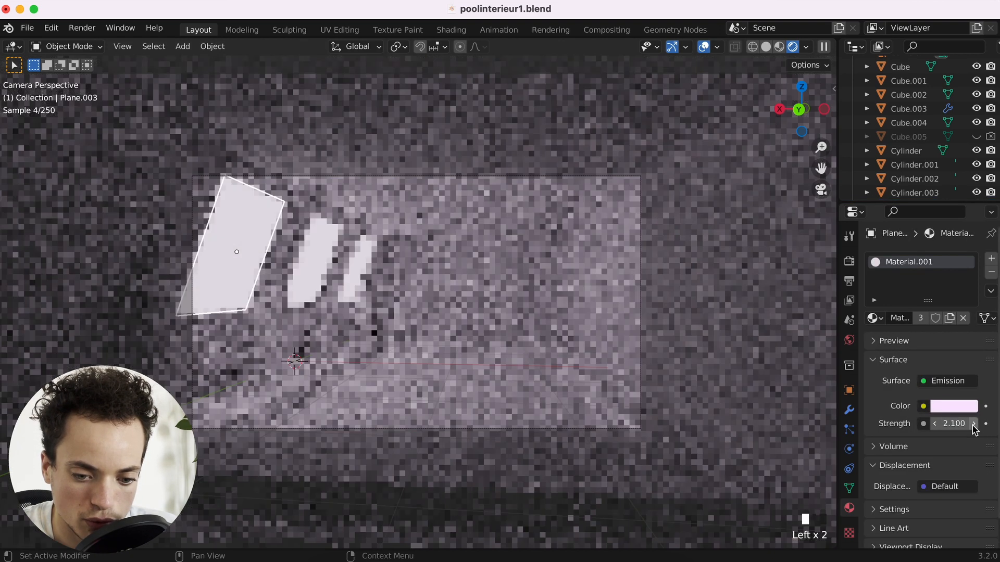
left_click(973, 424)
left_click(973, 423)
left_click(974, 423)
left_click(973, 423)
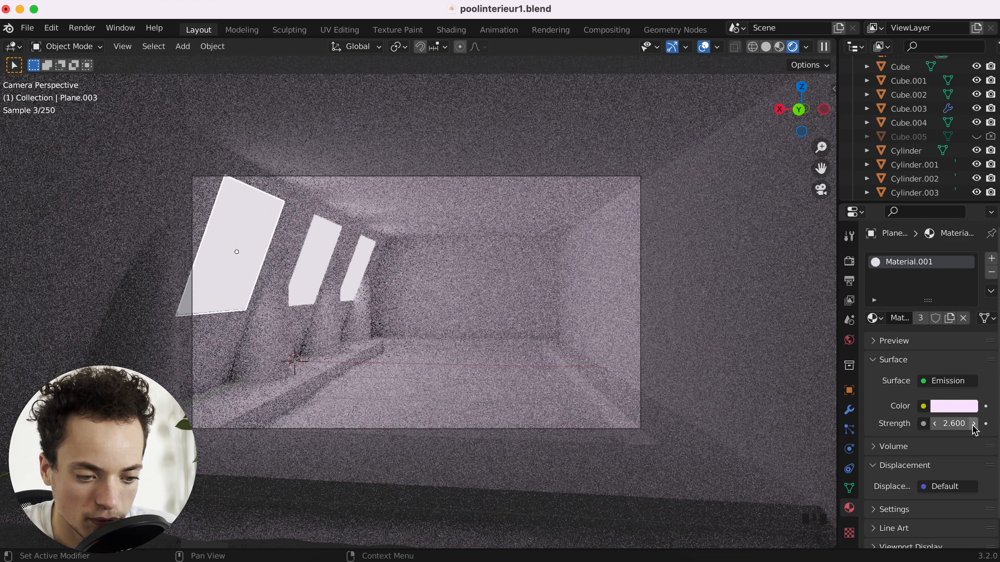
key("super+s")
Create a new Principled material on the water plane with Roughness 0 and Transmission 1.
left_click(646, 417)
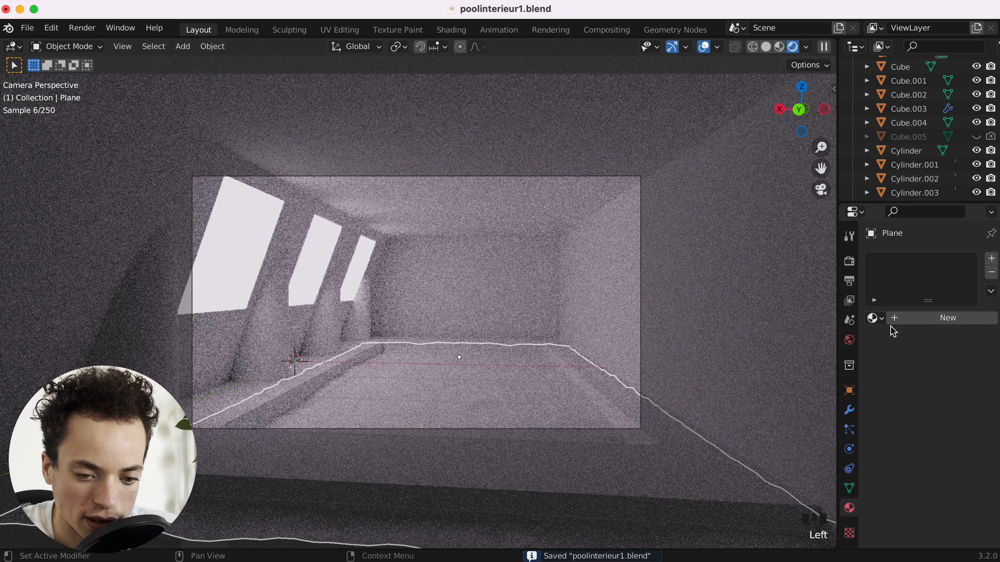
left_click(895, 319)
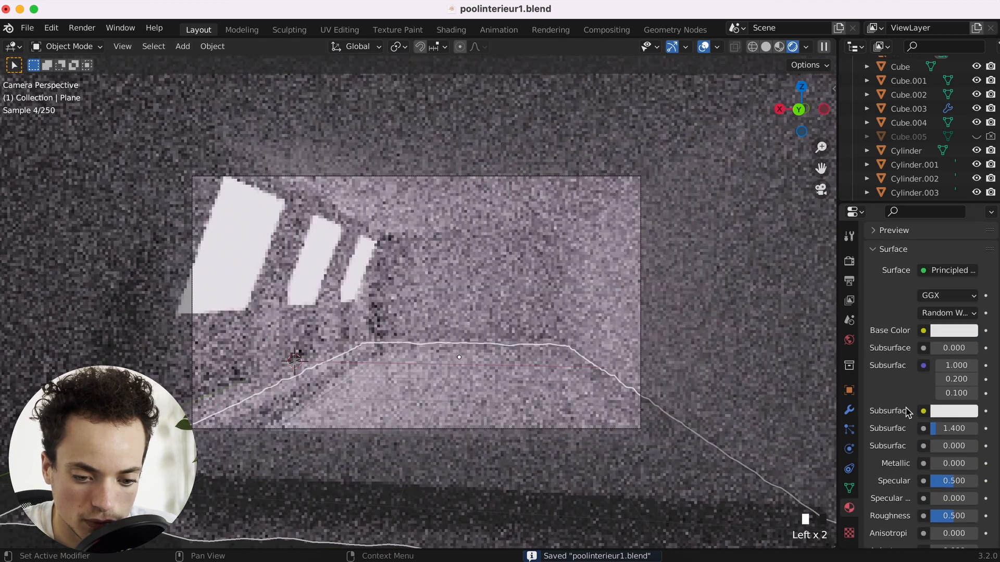
scroll(907, 411, "down", 5)
left_click_drag(963, 381, 932, 393)
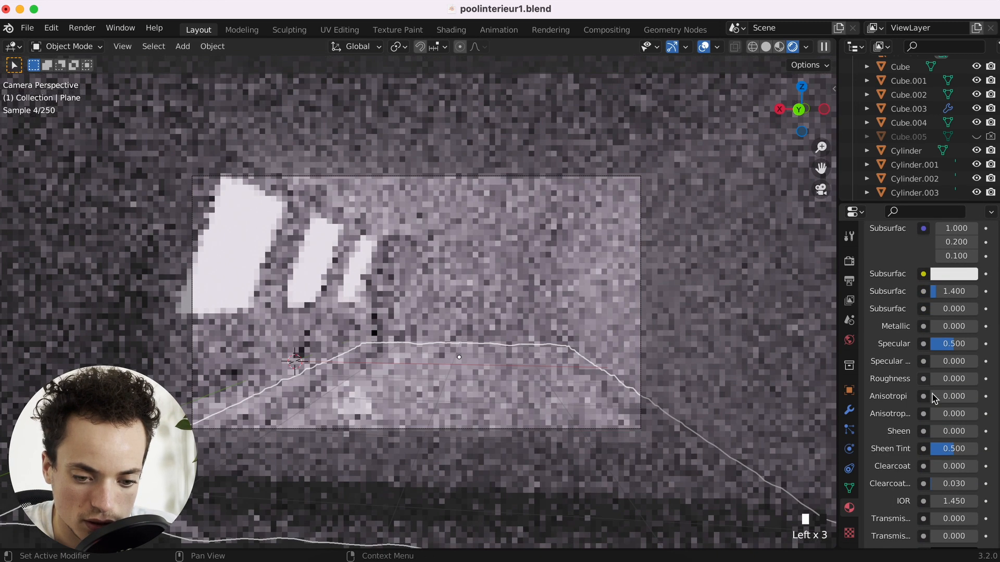
scroll(927, 427, "down", 3)
left_click_drag(940, 429, 982, 434)
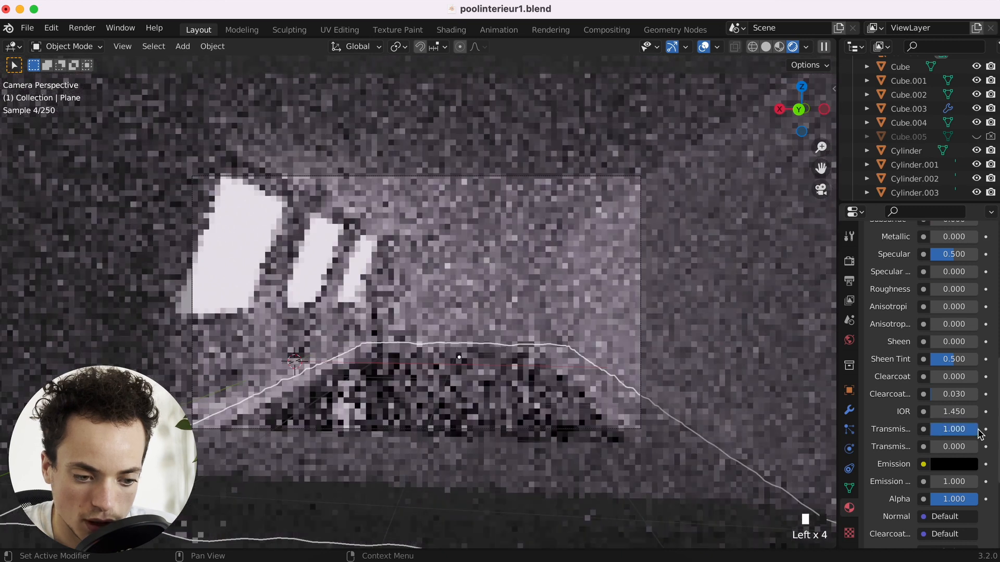
Give the water material a light blue Base Color with hue 0.595 and saturation 0.487, and brighten it slightly.
scroll(975, 354, "up", 6)
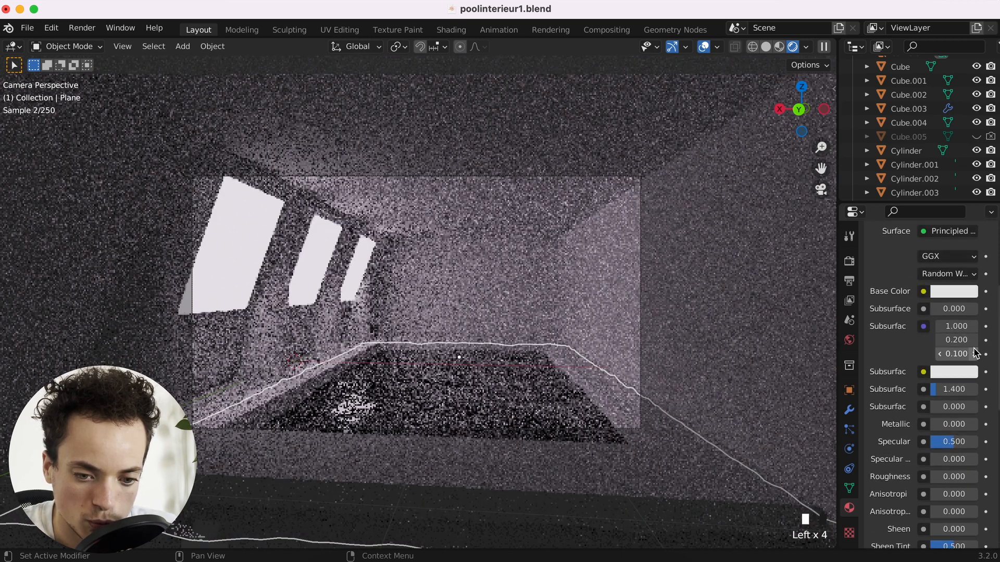
scroll(976, 354, "up", 1)
left_click(951, 311)
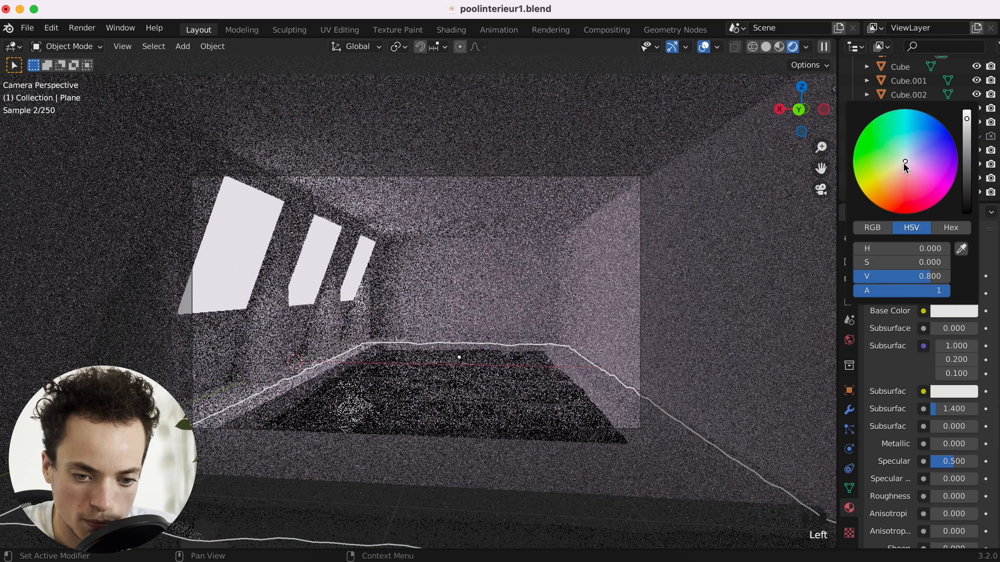
left_click_drag(907, 166, 912, 150)
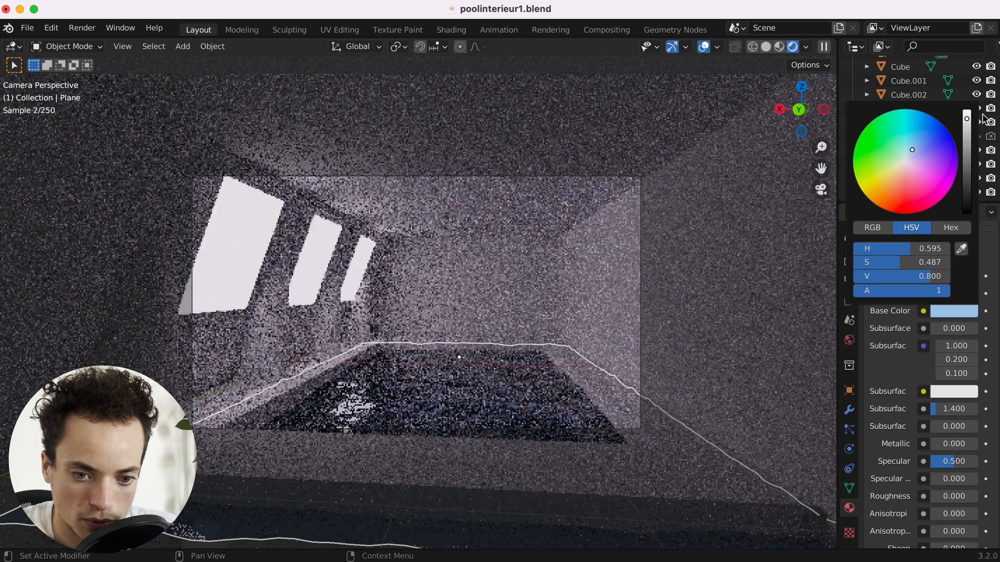
left_click_drag(967, 118, 967, 115)
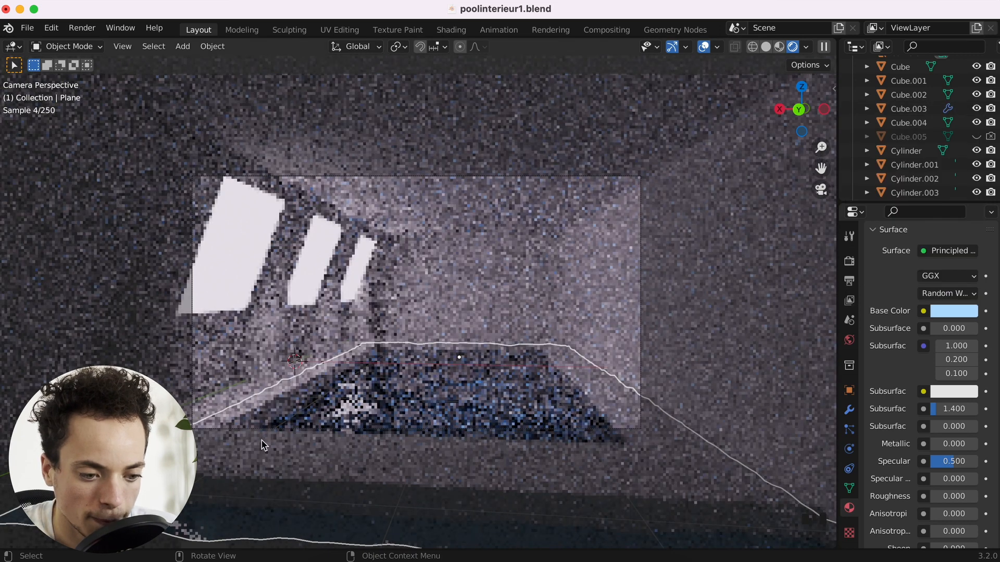
Set the Emission strength of the emissive planes' Material.001 to 7.5 and save the file.
left_click(558, 404)
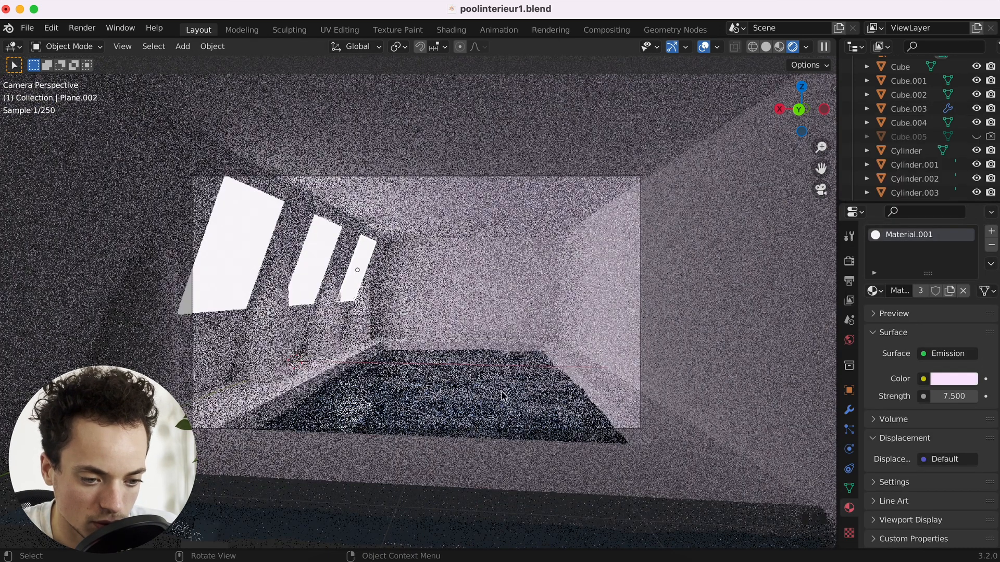
key("super+s")
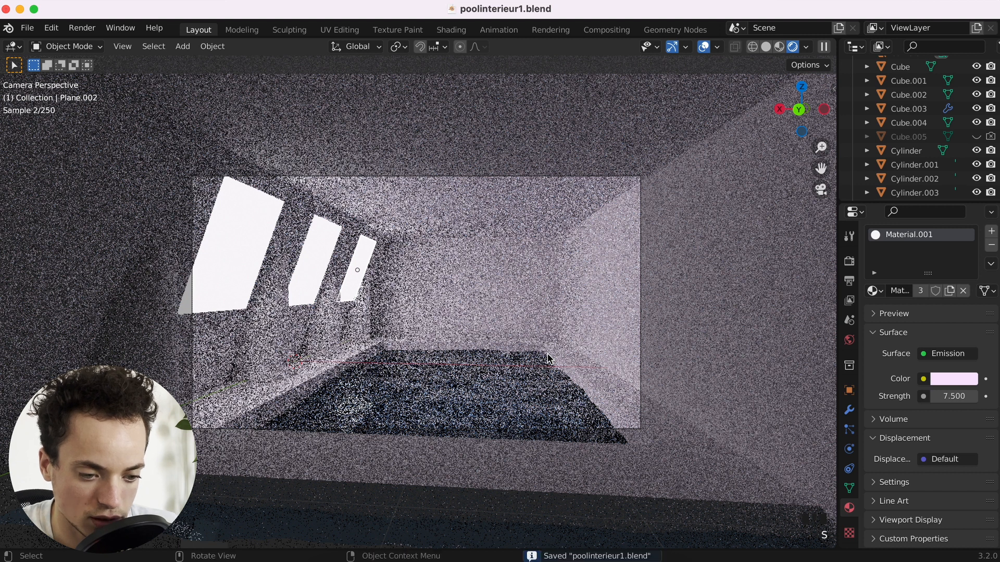
Select all objects in the scene and apply their scale.
left_click(496, 311)
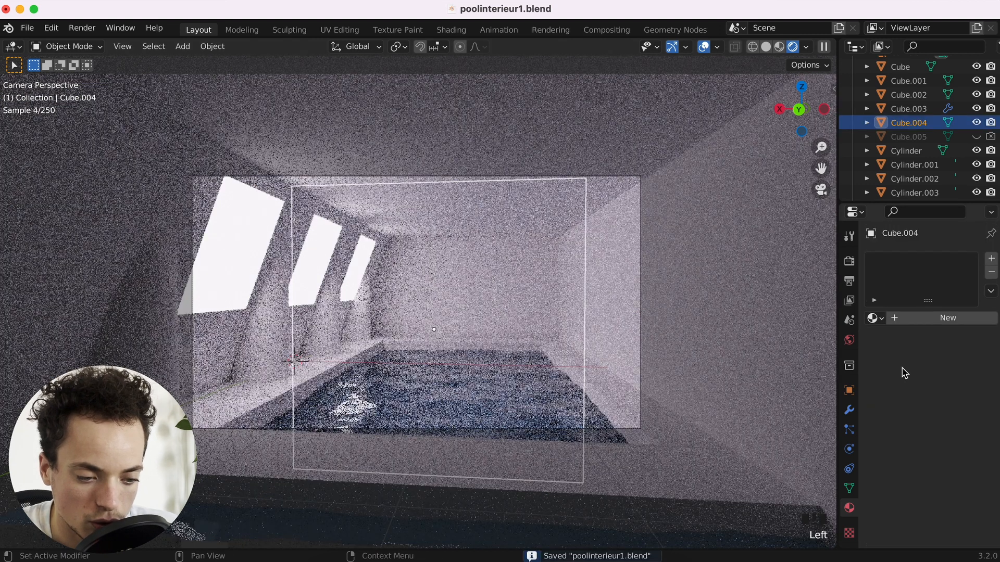
key("a")
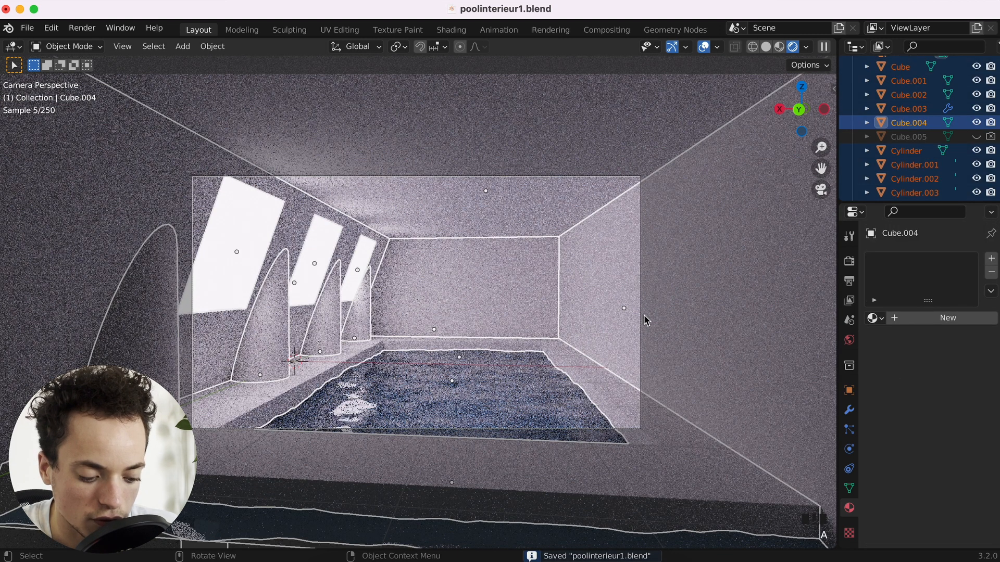
key("super+a")
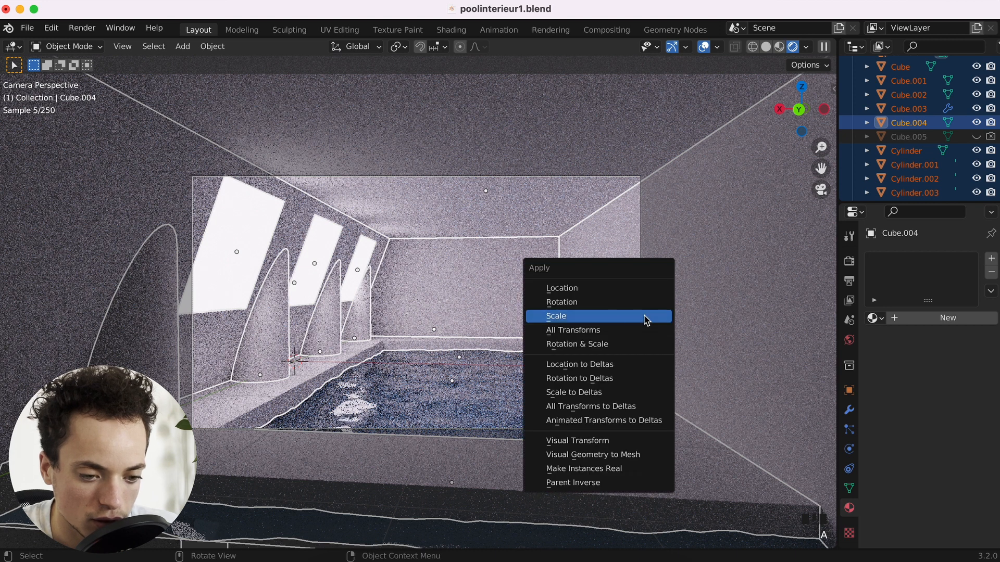
left_click(562, 317)
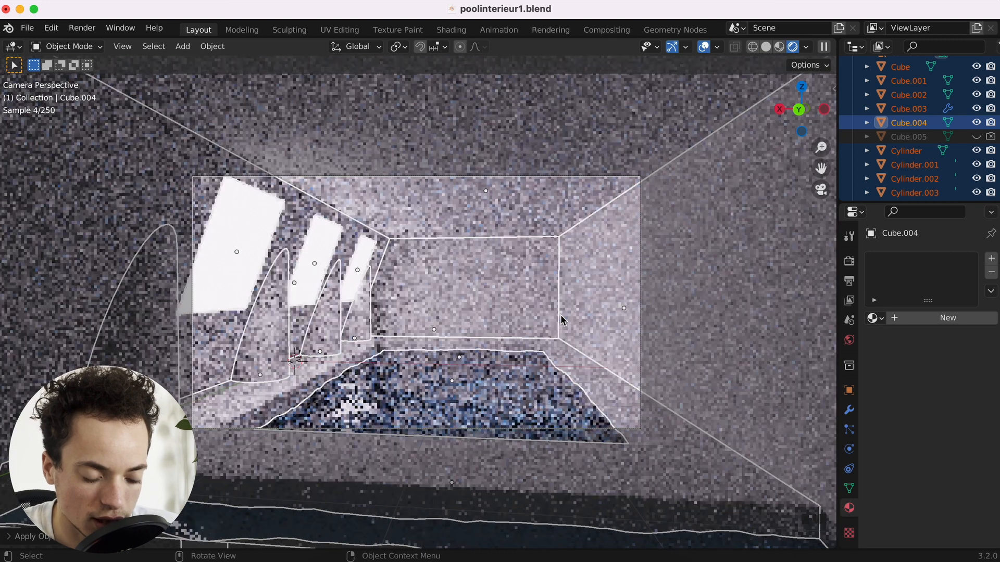
Create a new material named carrelage on the back wall Cube.004 in the Shading workspace.
left_click(510, 296)
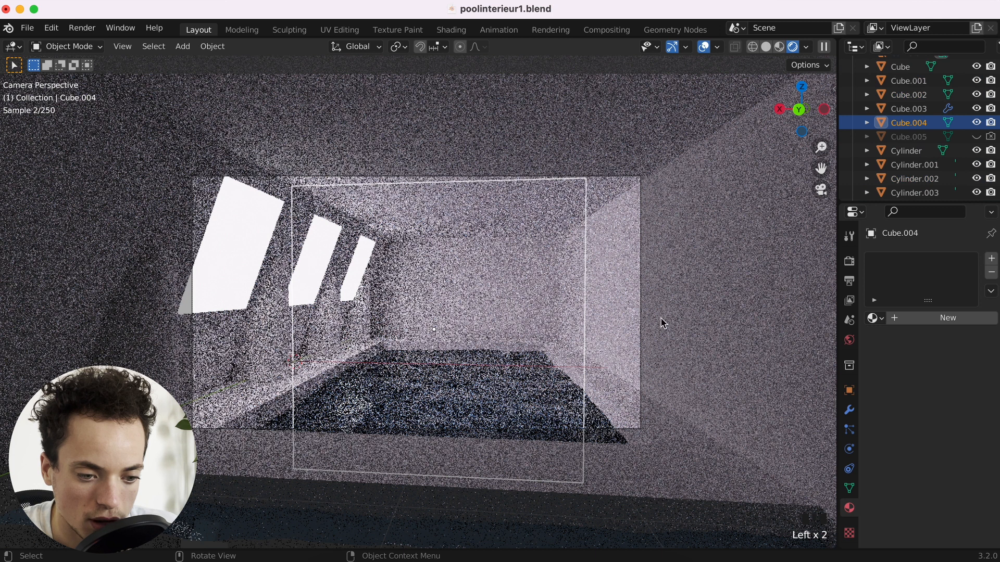
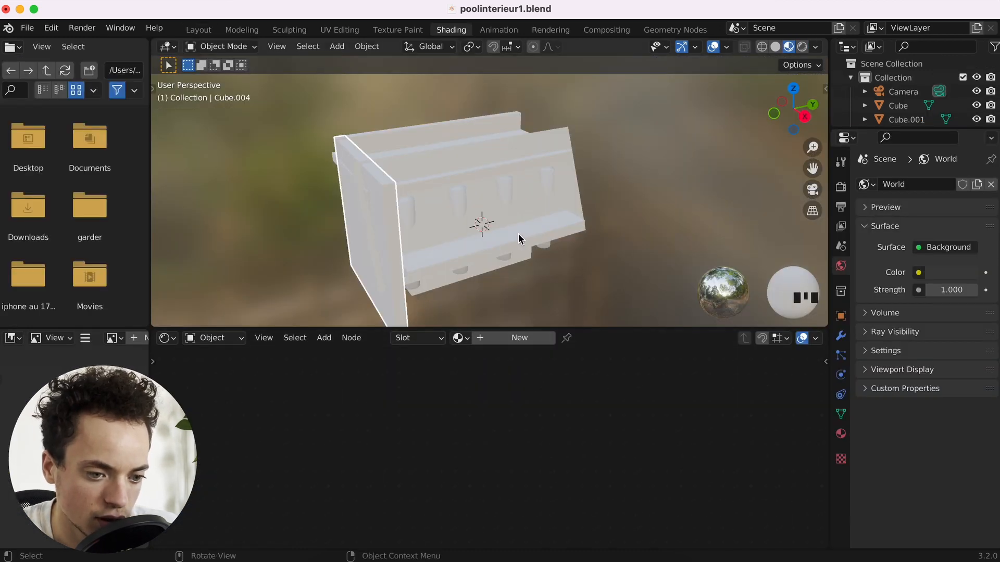
scroll(518, 234, "right", 10)
scroll(519, 238, "right", 4, "shift")
scroll(518, 238, "down", 4)
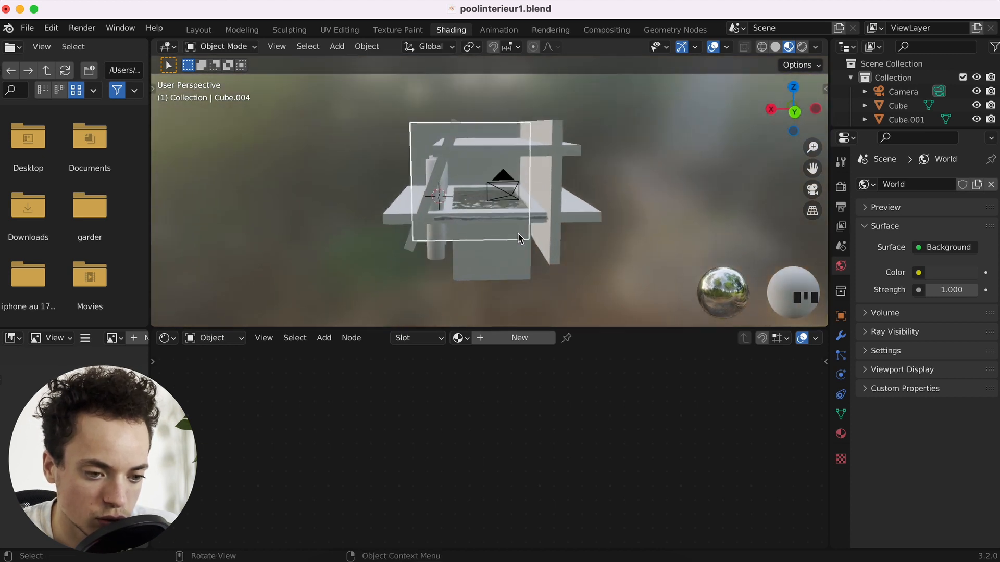
scroll(519, 238, "up", 2, "shift")
scroll(519, 238, "up", 6, "super")
scroll(517, 234, "up", 2, "super")
scroll(518, 235, "down", 6, "super")
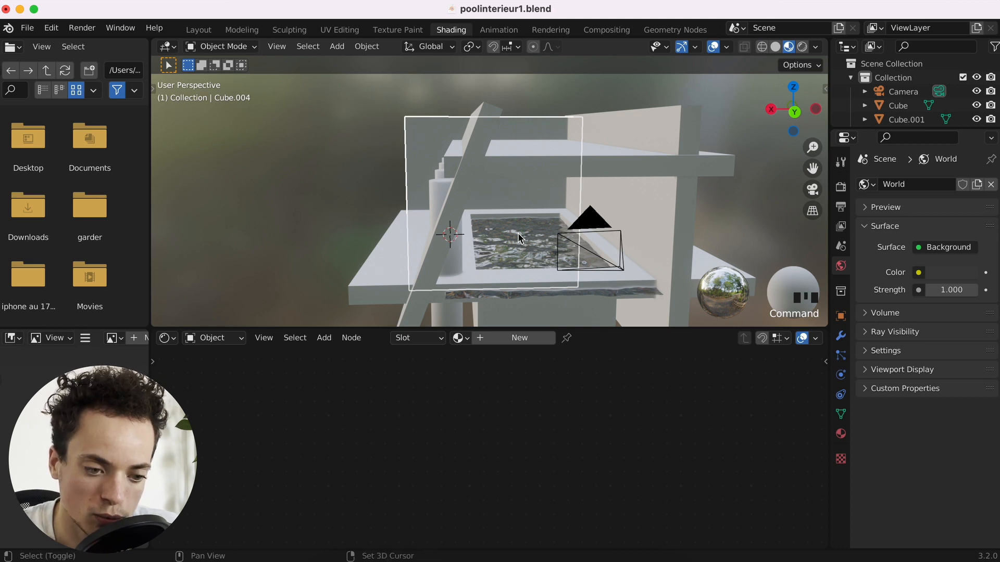
scroll(519, 239, "right", 4, "shift")
scroll(518, 239, "up", 4, "super")
scroll(519, 238, "left", 3)
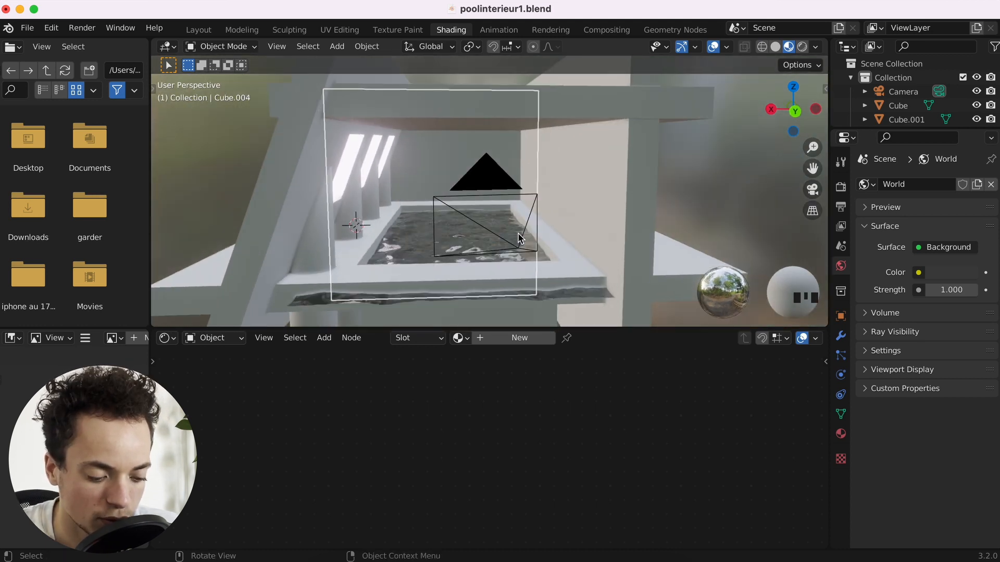
left_click(518, 338)
left_click(580, 338)
key("BackSpace")
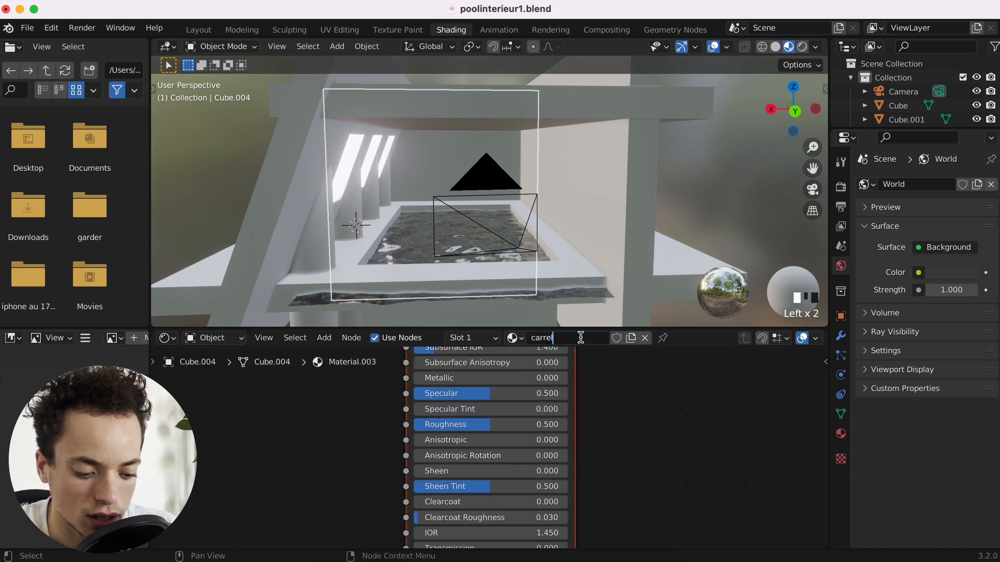
type("carrelage")
key("Return")
Add all the files in the Tiles105_1K-JPG folder to carrelage's Principled BSDF node with Principled Texture Setup.
scroll(591, 424, "up", 5)
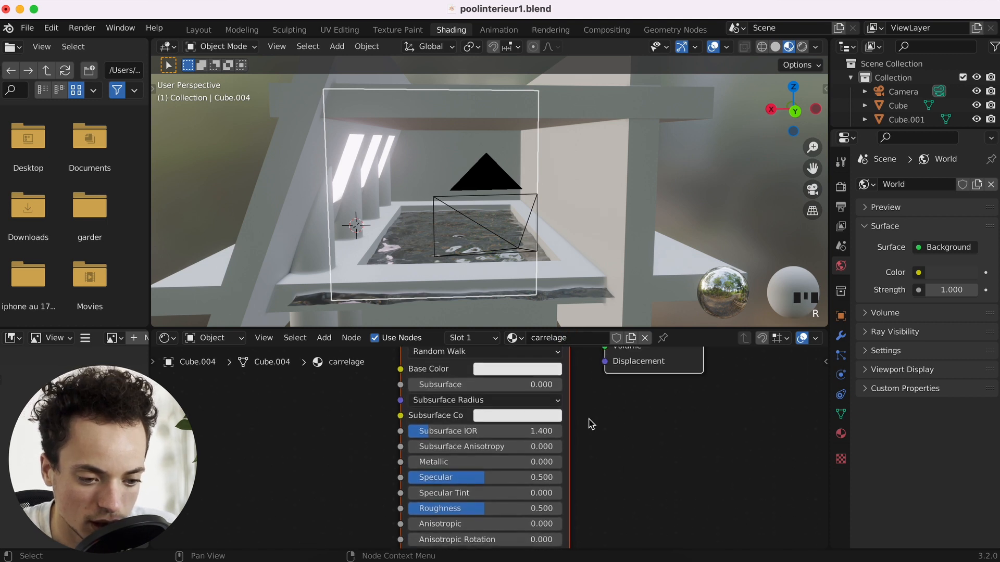
scroll(560, 385, "up", 2)
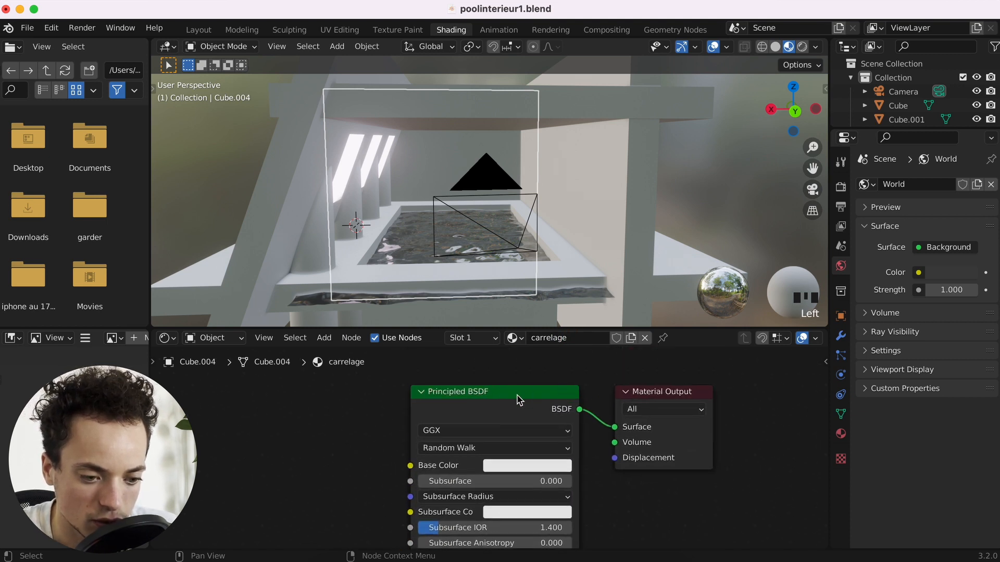
left_click(517, 395)
scroll(370, 416, "left", 2)
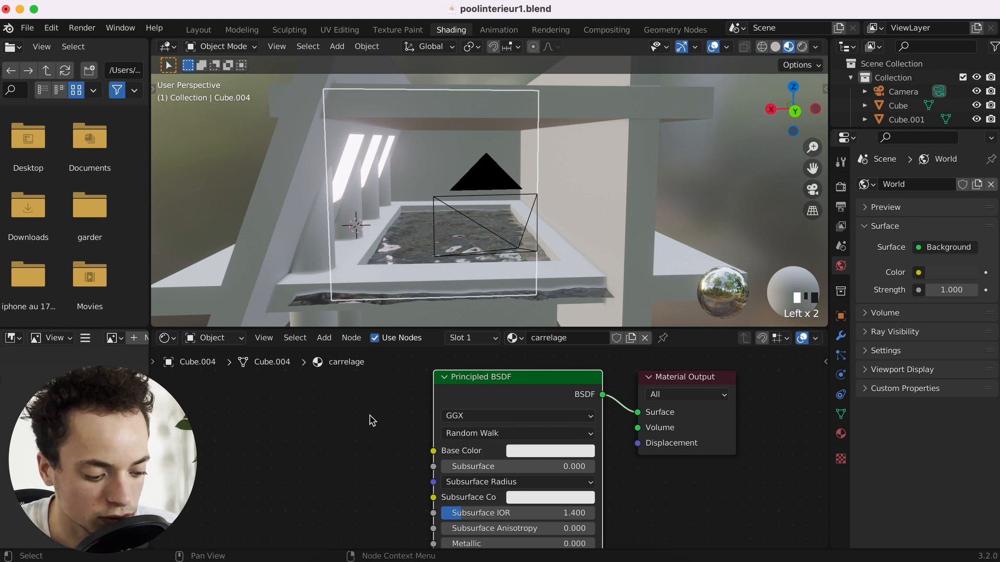
key("ctrl+shift+t")
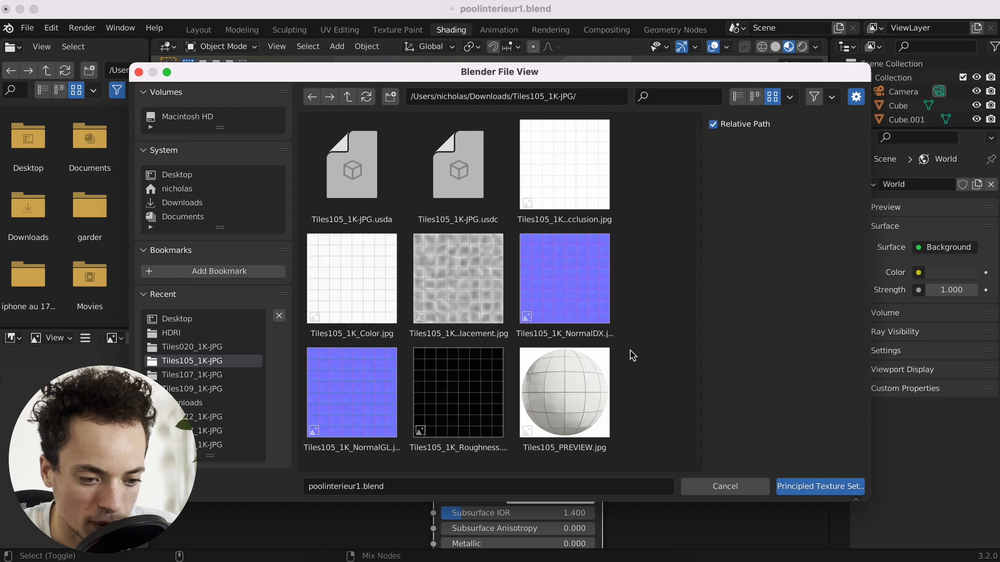
key("a")
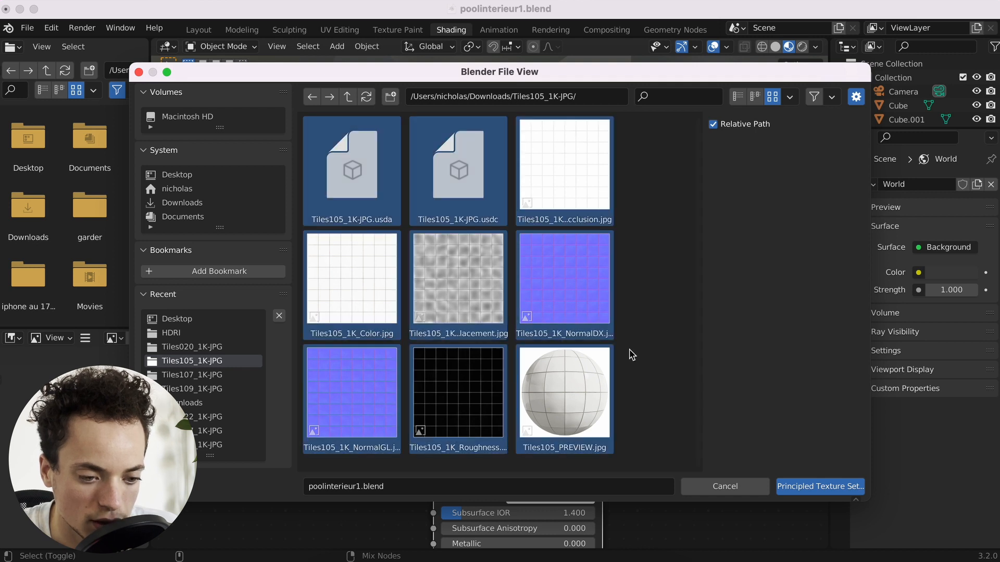
left_click(820, 487)
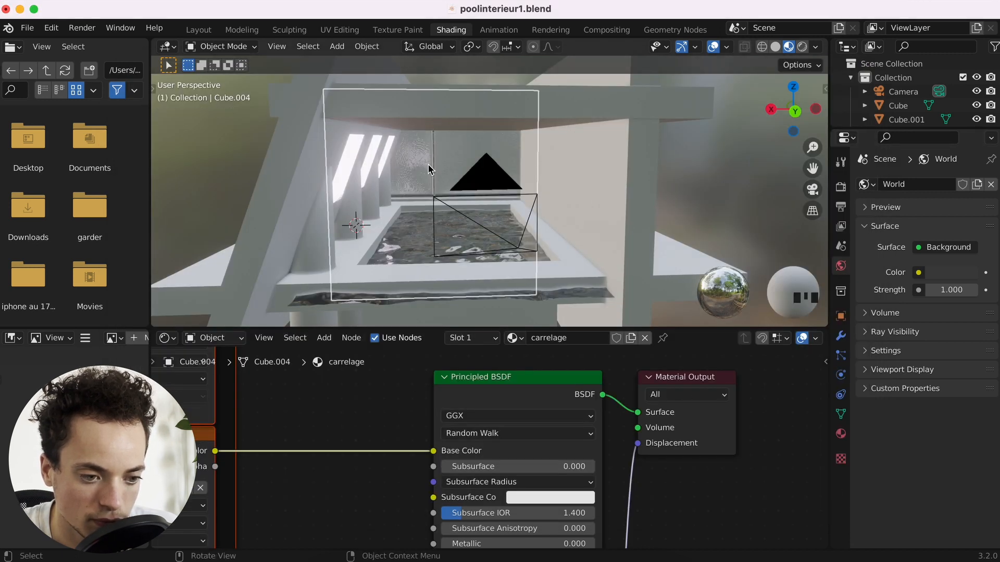
Set the X, Y and Z scale of carrelage's Mapping node to 8.
scroll(427, 164, "up", 8, "super")
scroll(427, 164, "down", 10, "super")
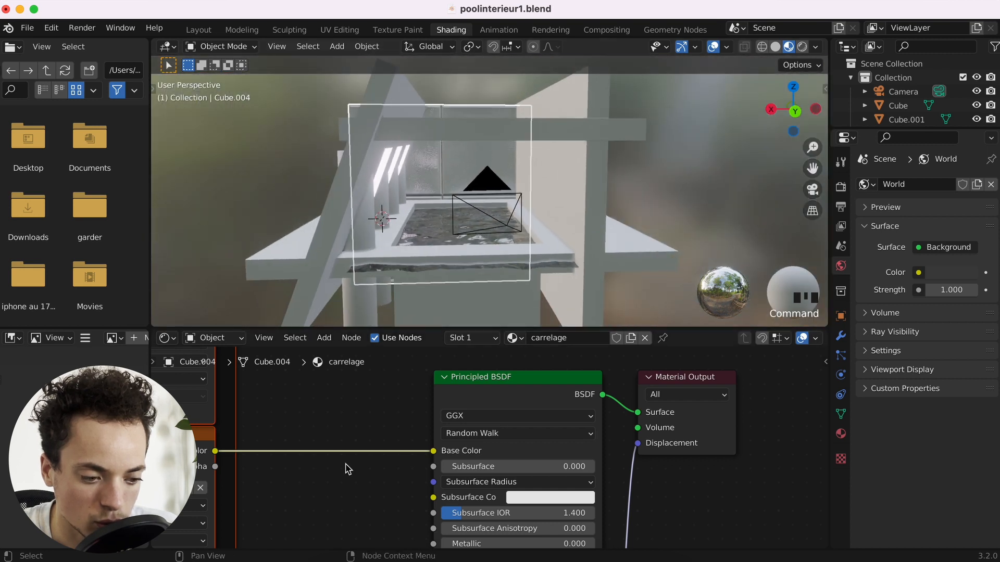
scroll(348, 469, "left", 10)
scroll(347, 469, "down", 5)
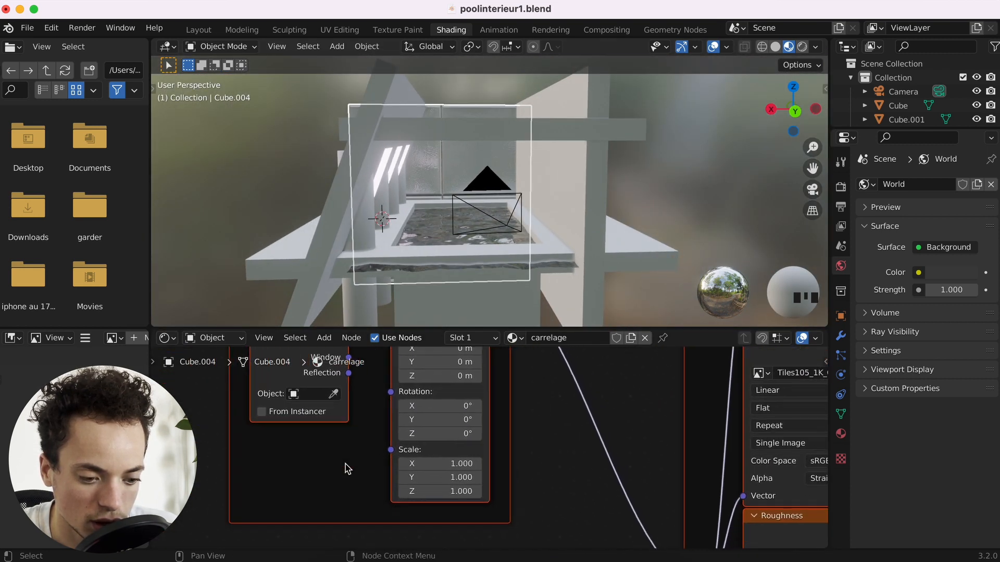
scroll(348, 469, "right", 3)
scroll(348, 469, "down", 1)
left_click_drag(414, 449, 410, 480)
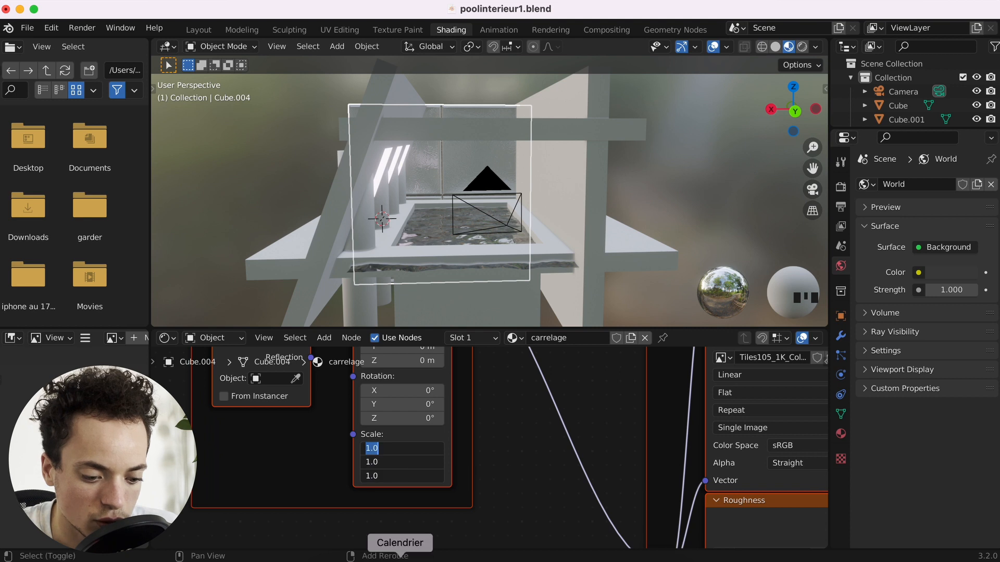
type("8")
key("Return")
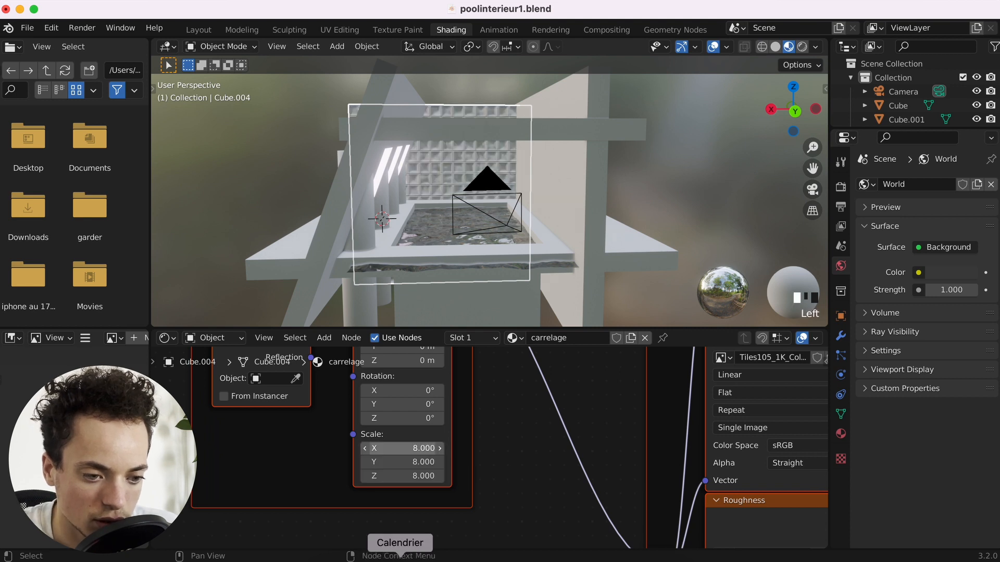
Increase the X, Y and Z scale of carrelage's Mapping node to 12.
scroll(474, 228, "up", 6, "super")
scroll(474, 229, "down", 1, "super")
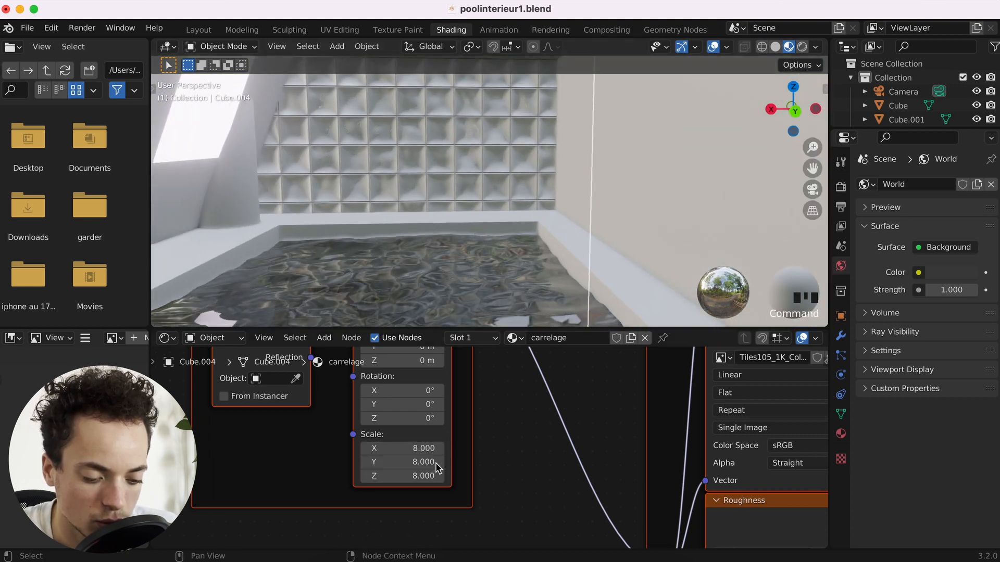
left_click_drag(425, 449, 424, 477)
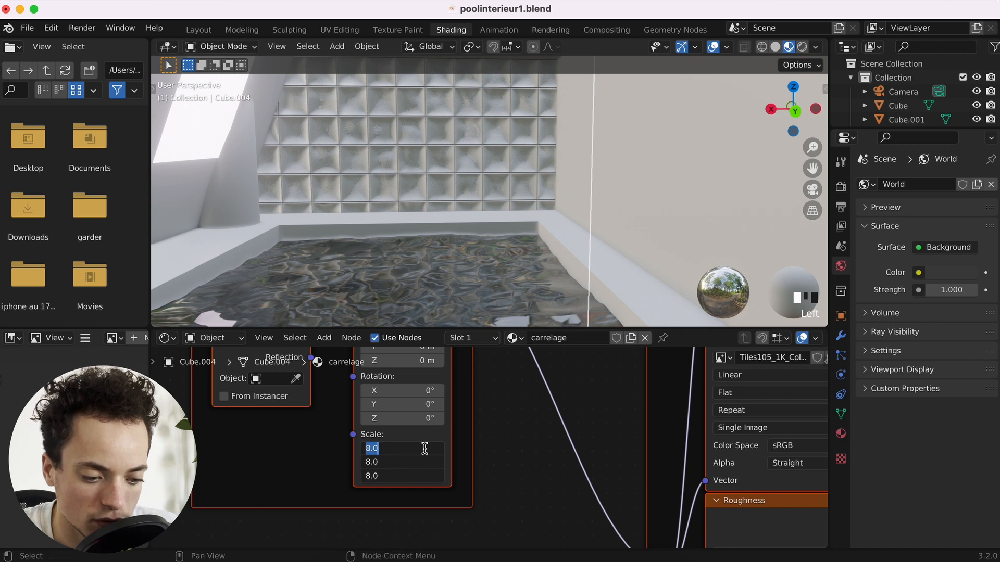
type("12")
key("Return")
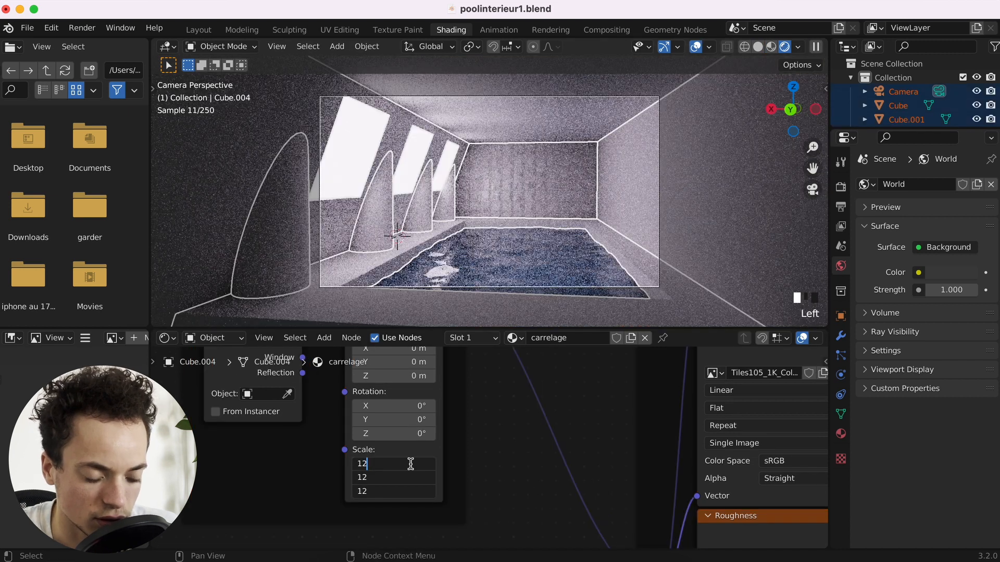
key("Return")
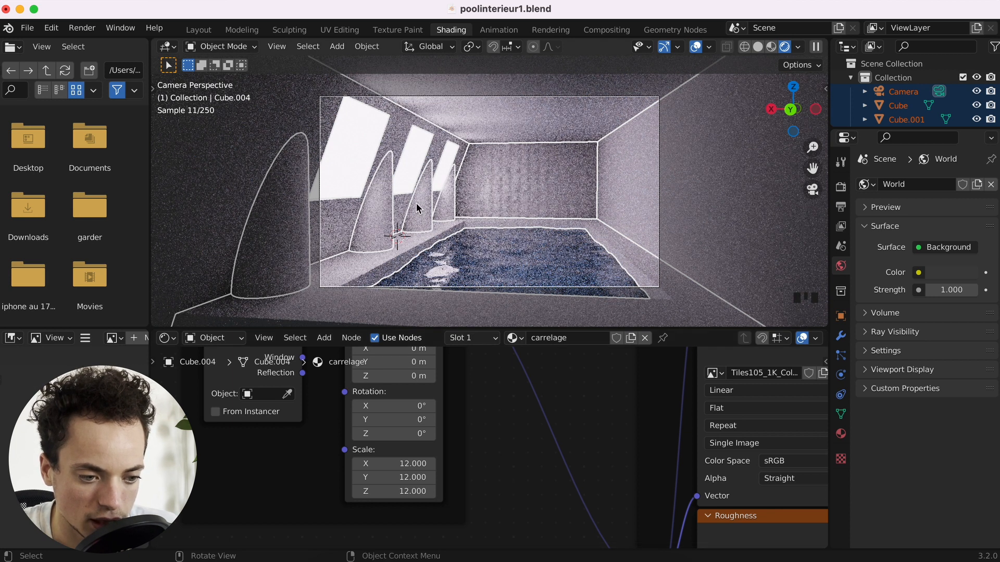
Link the back wall's carrelage material to the other walls, ceiling, pool surround and four columns, and switch to the Layout workspace.
left_click(707, 209)
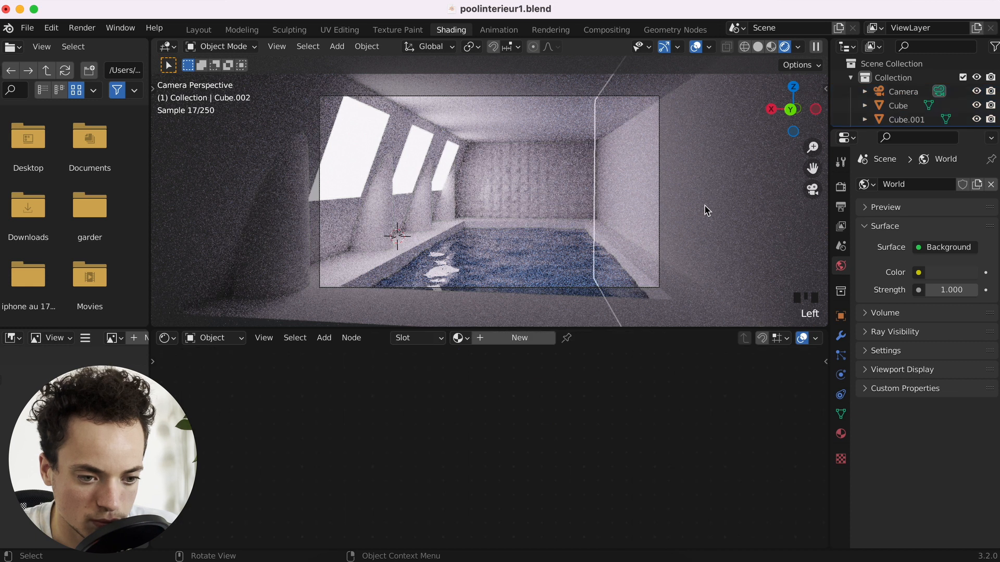
left_click(559, 119, "shift")
left_click(380, 272, "shift")
left_click(381, 231, "shift")
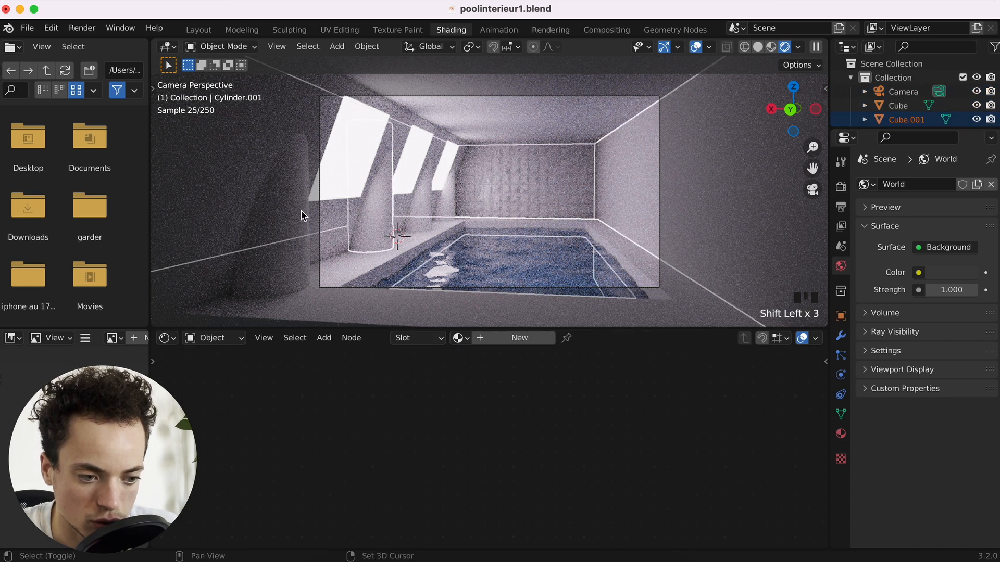
left_click(282, 203, "shift")
left_click(424, 208, "shift")
left_click(457, 203, "shift")
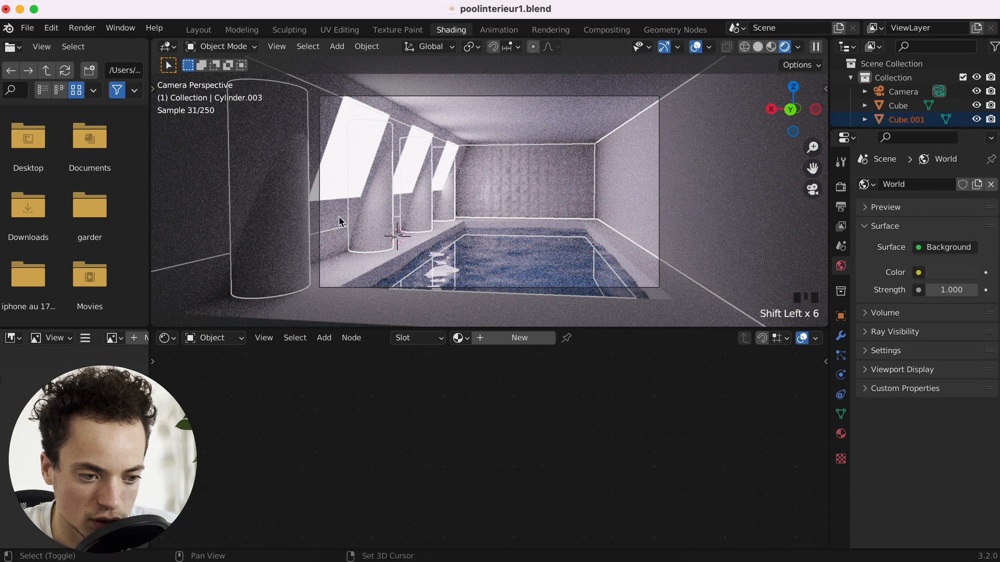
left_click(331, 229, "shift")
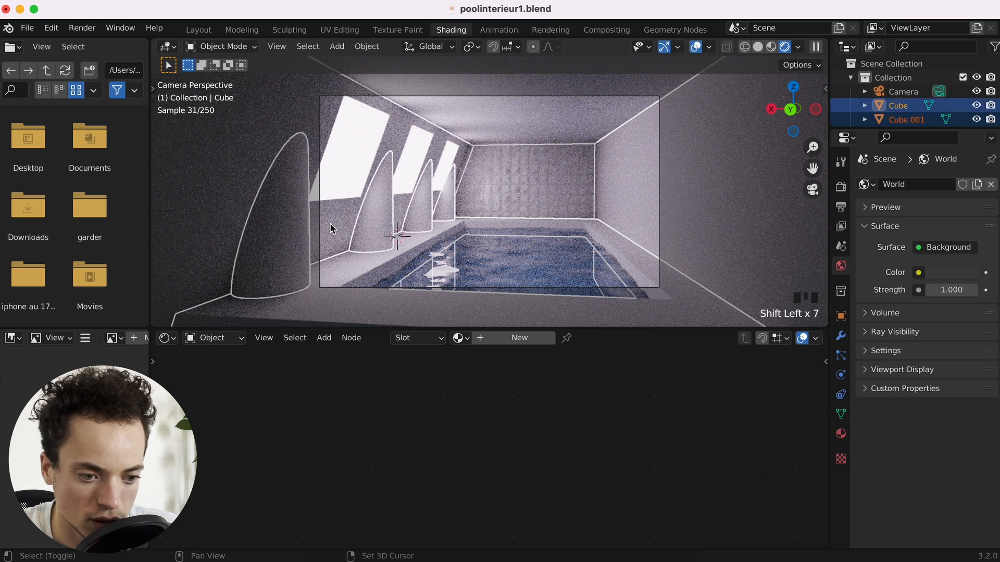
left_click(543, 184, "shift")
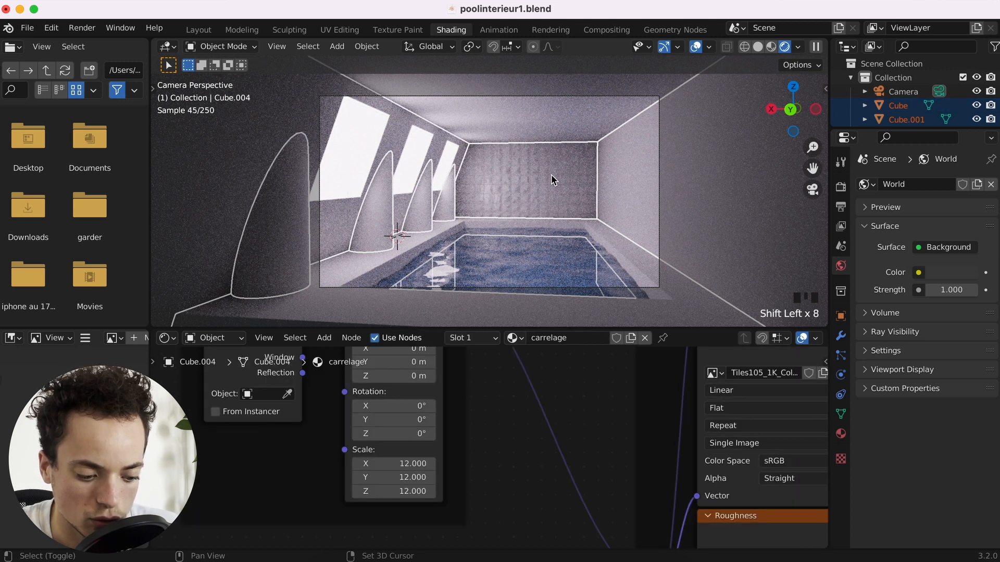
key("ctrl+l")
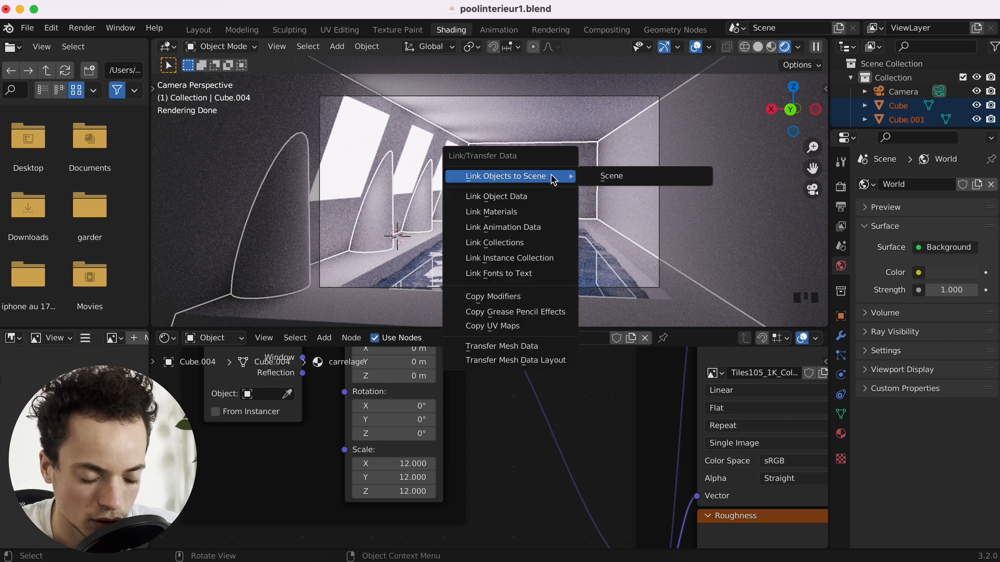
left_click(519, 211)
left_click(198, 30)
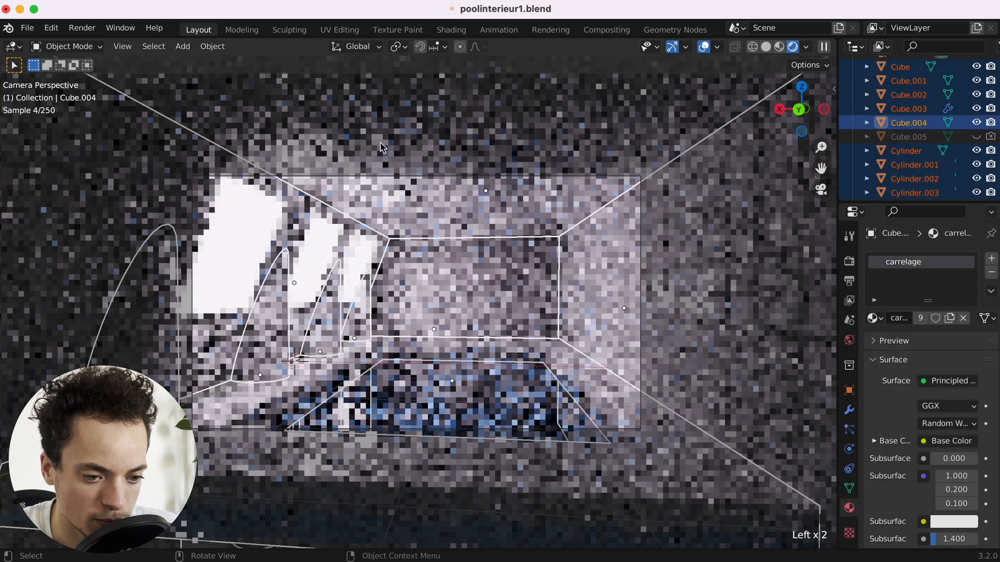
Switch to ambientCG in the browser and search its assets for tiles.
left_click(784, 377)
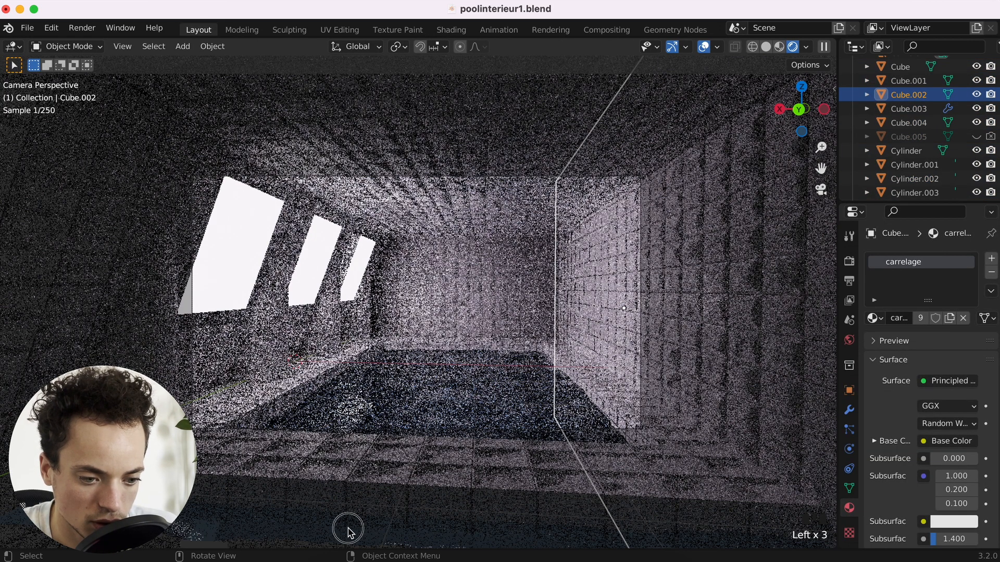
left_click(346, 527)
left_click(128, 302)
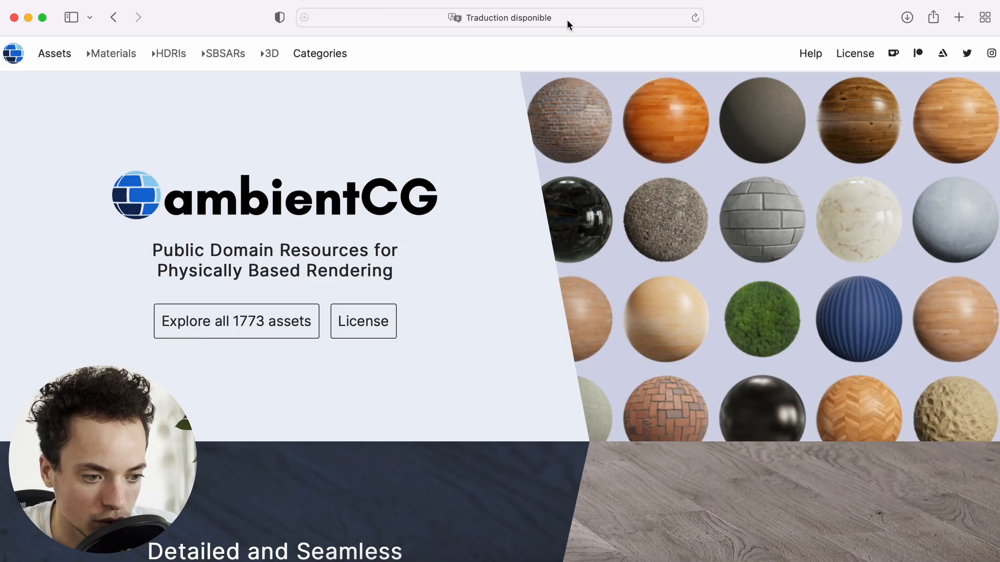
left_click(114, 63)
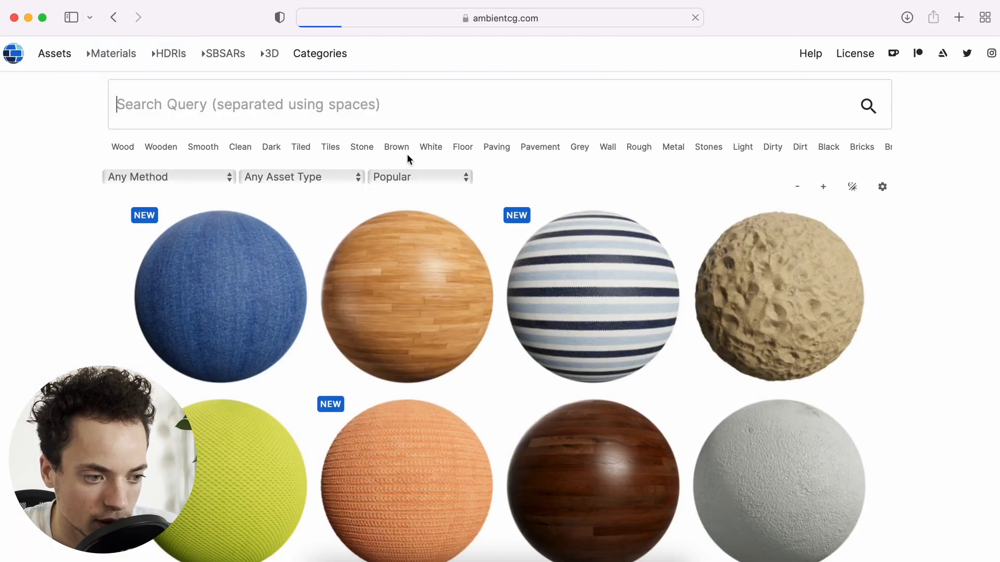
left_click(426, 105)
type("tiles")
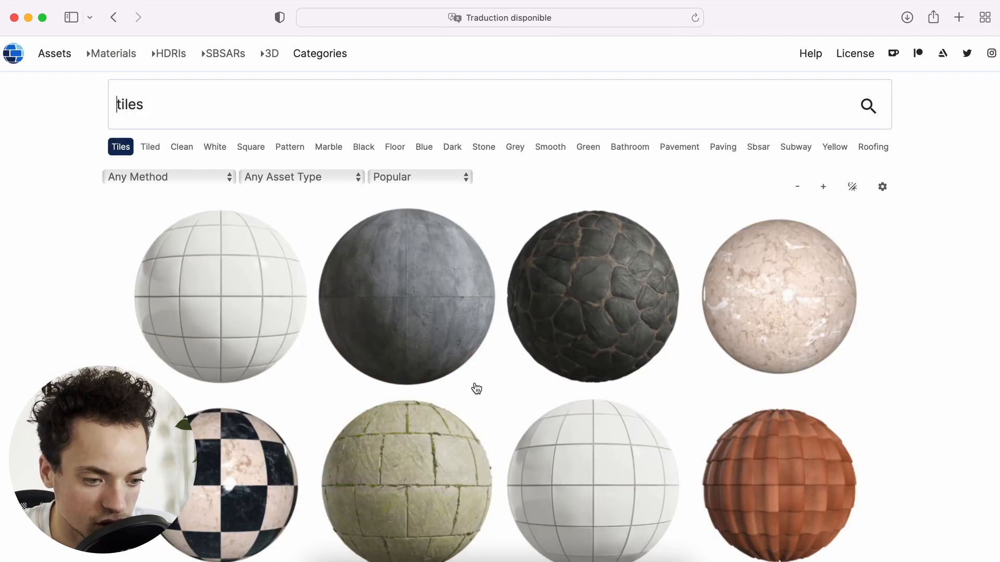
Find the green brick-pattern Tiles 032 material in the results and download its 1K-JPG zip.
scroll(474, 388, "down", 10)
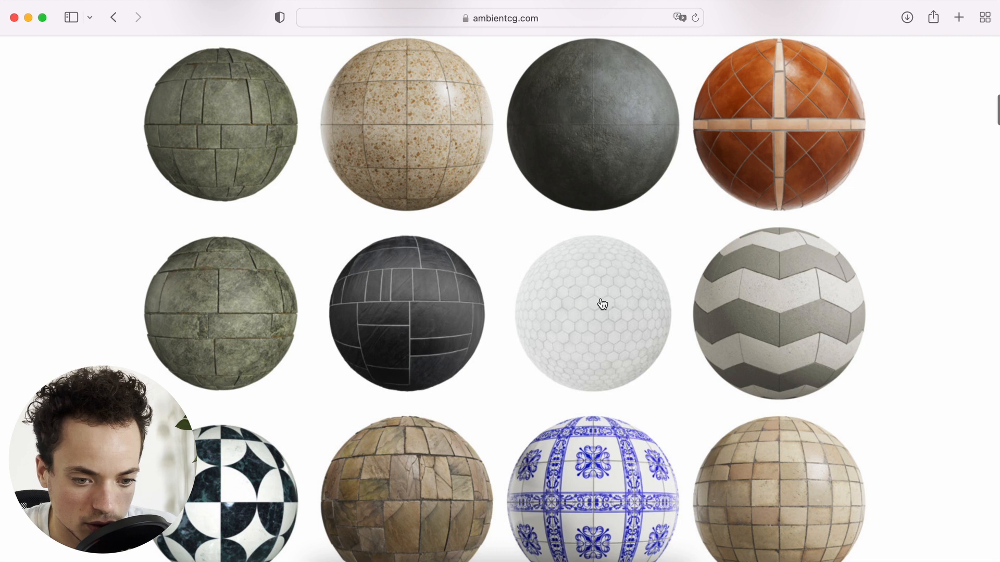
scroll(599, 303, "down", 15)
scroll(602, 304, "up", 4)
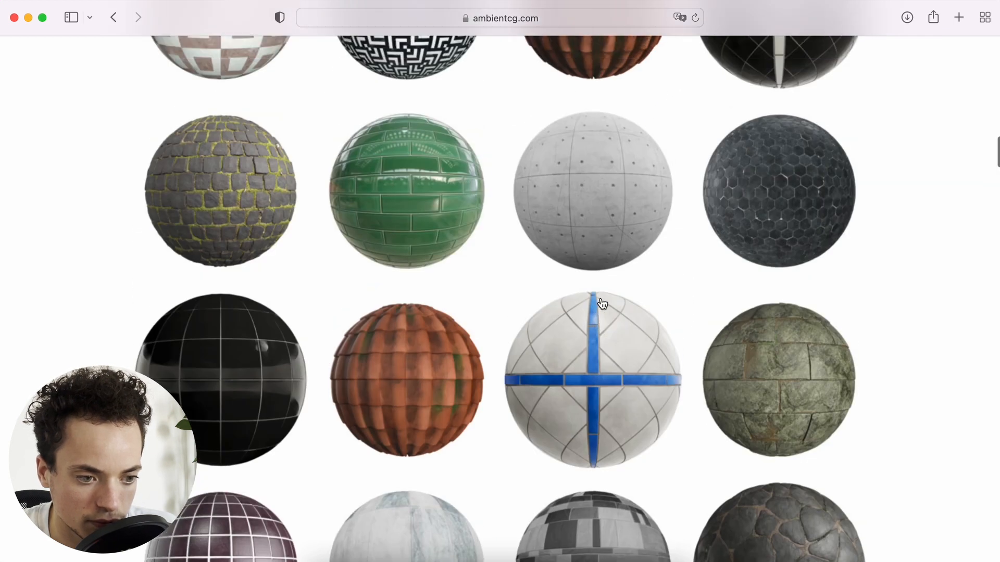
left_click(413, 188)
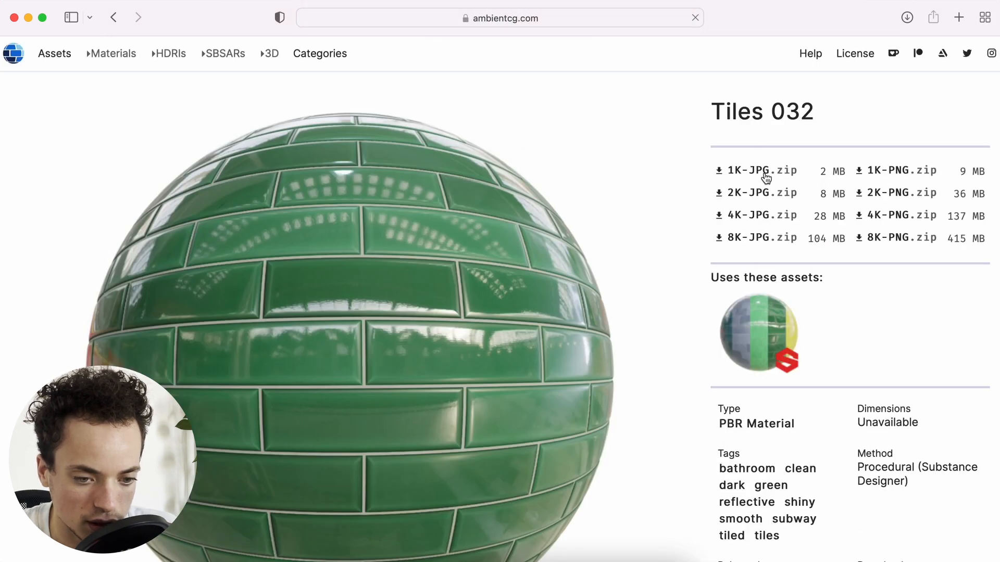
left_click(762, 172)
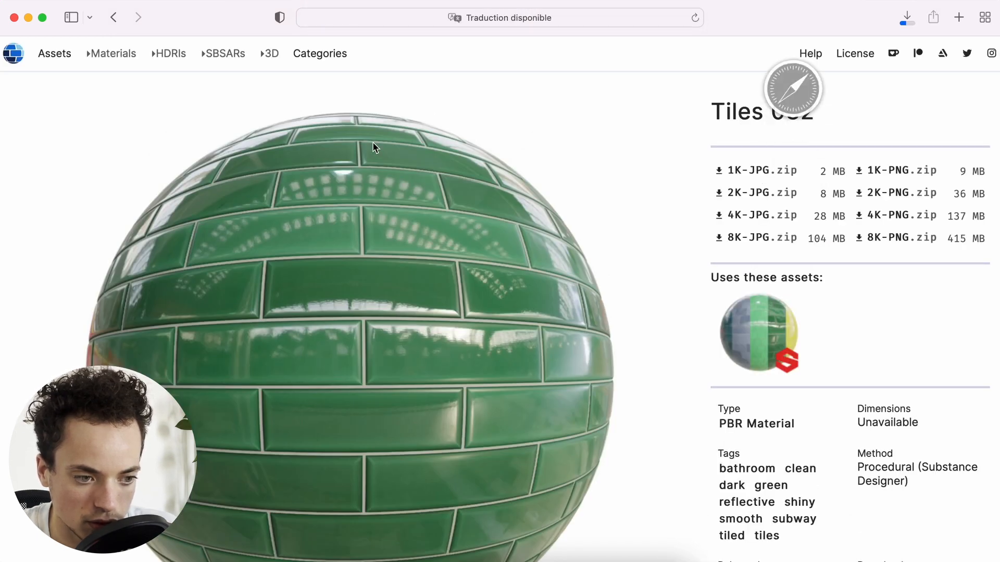
Return to the tile results, open the white square Tiles 002 material and download its 1K-JPG zip.
left_click(114, 17)
scroll(542, 285, "down", 6)
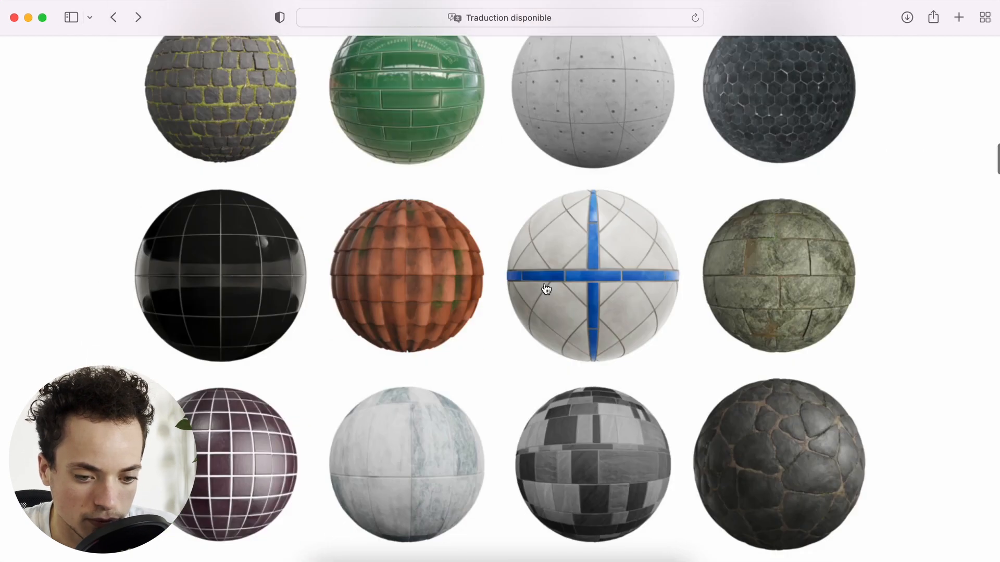
scroll(545, 289, "down", 8)
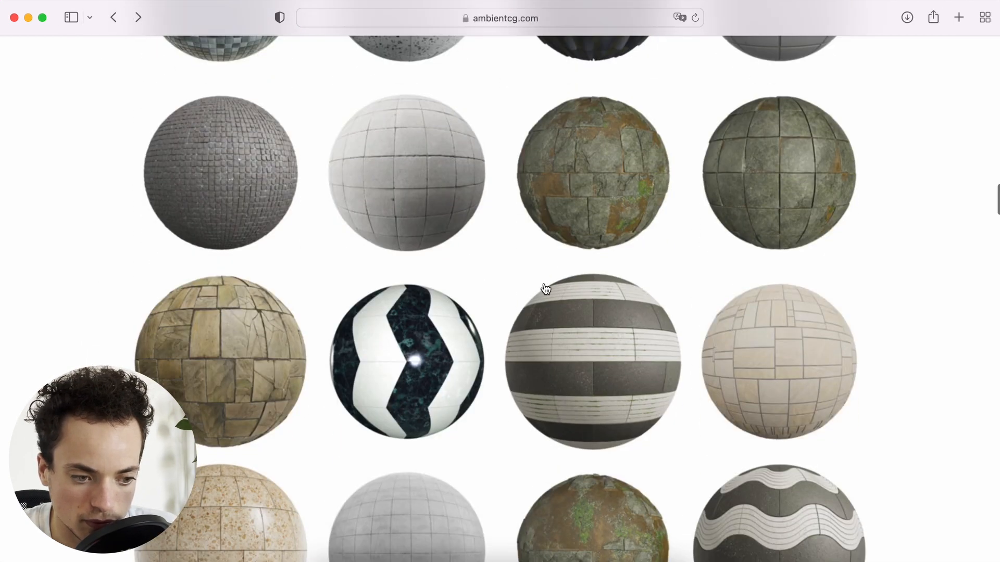
scroll(545, 289, "up", 4)
left_click(792, 227)
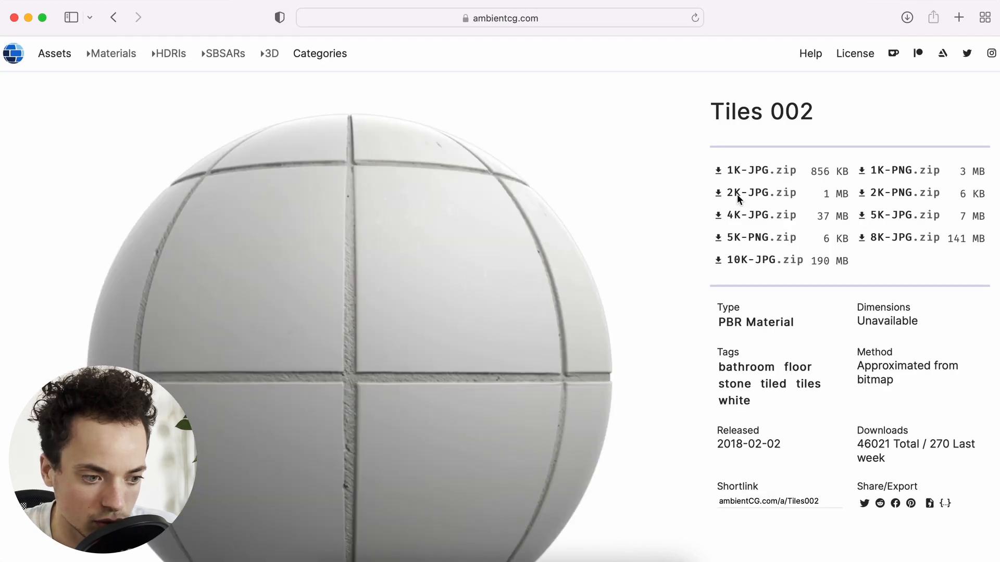
left_click(782, 174)
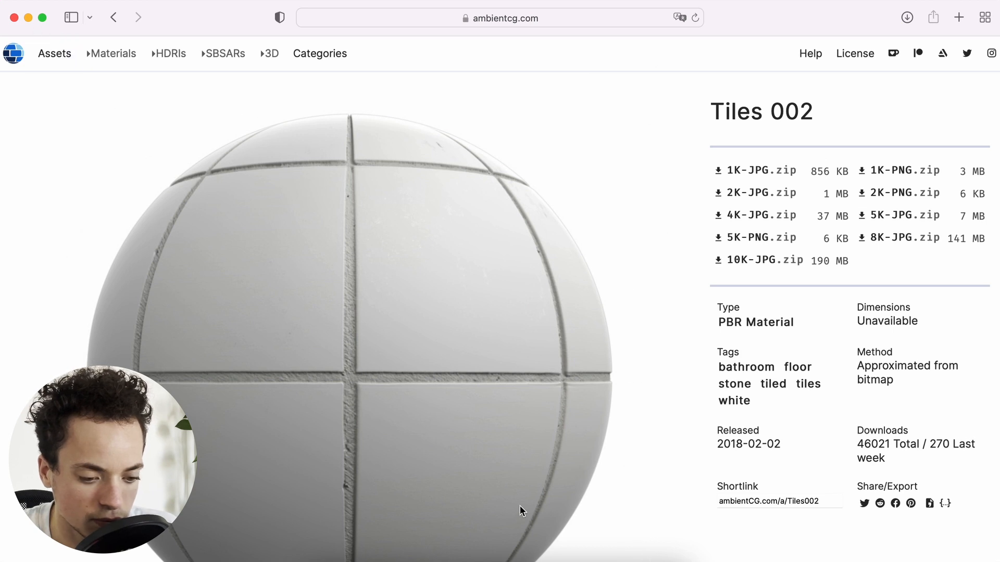
Switch back to Blender's Shading workspace and delete the texture, mapping and displacement nodes from carrelage, keeping the Principled BSDF and Material Output.
left_click(546, 555)
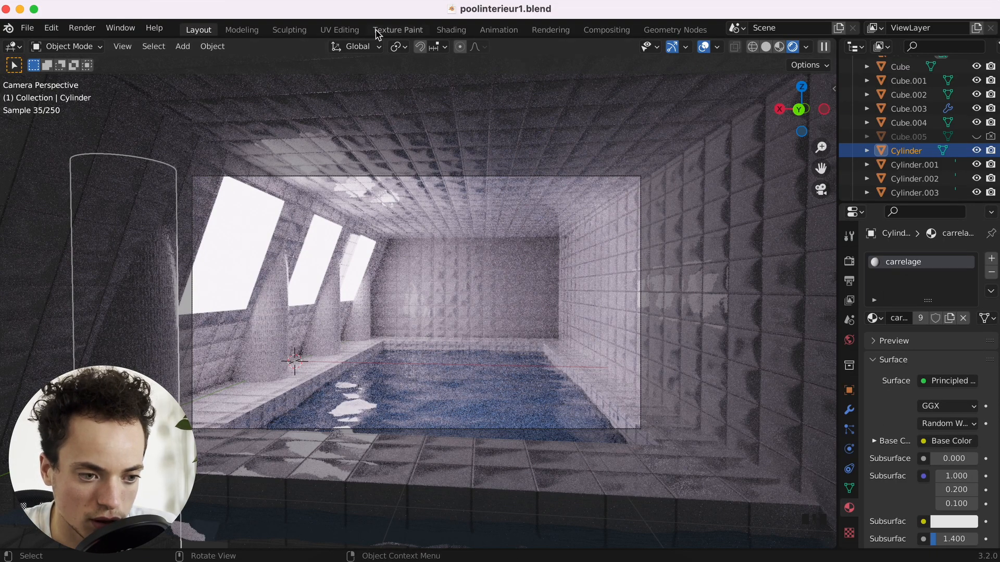
left_click(451, 30)
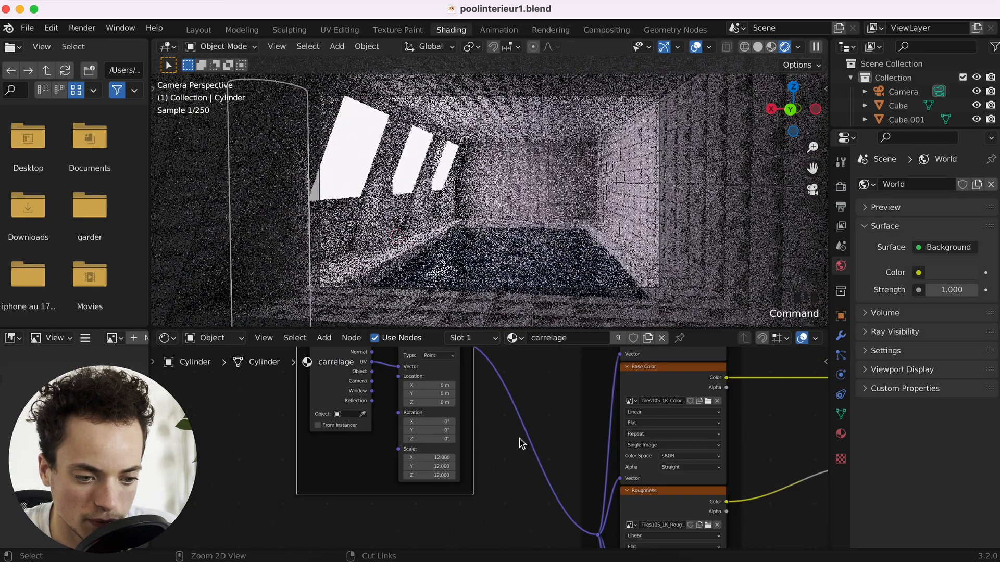
scroll(520, 443, "down", 5, "super")
scroll(407, 418, "up", 3, "super")
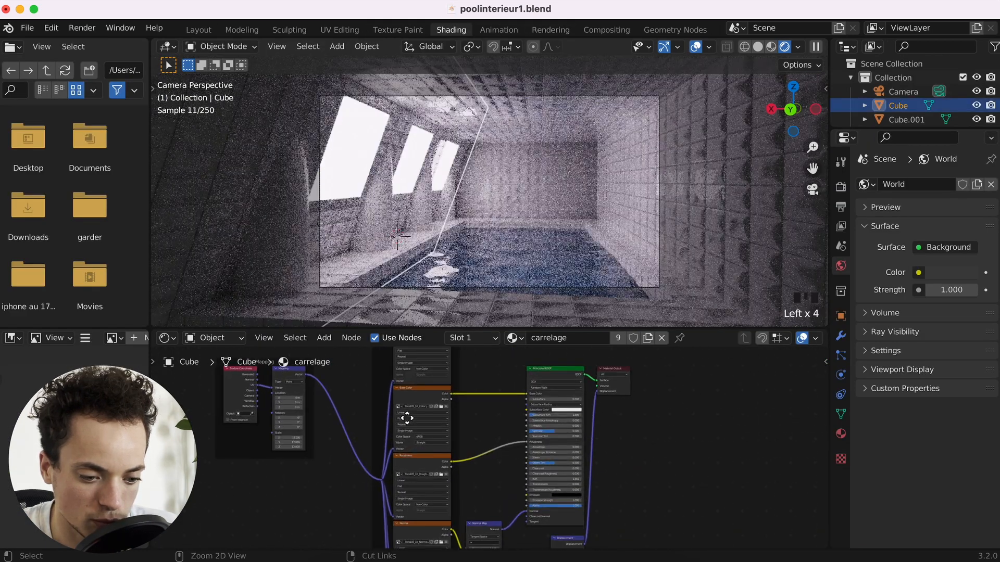
scroll(406, 418, "down", 7, "super")
left_click_drag(372, 399, 486, 552)
key("x")
left_click(523, 486)
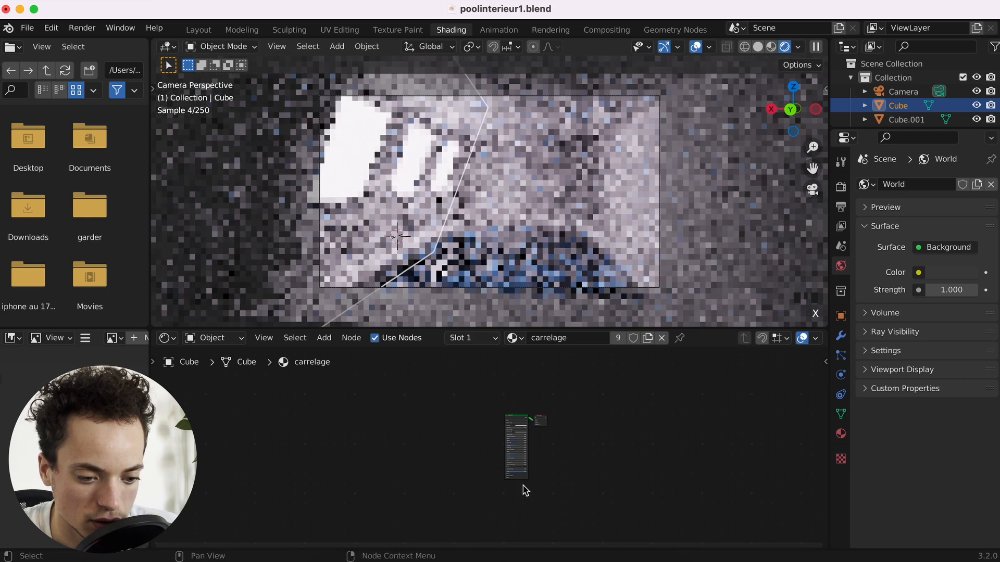
key("x")
Add all the files in the Tiles002_1K-JPG folder to carrelage's Principled BSDF with Principled Texture Setup.
left_click(518, 420)
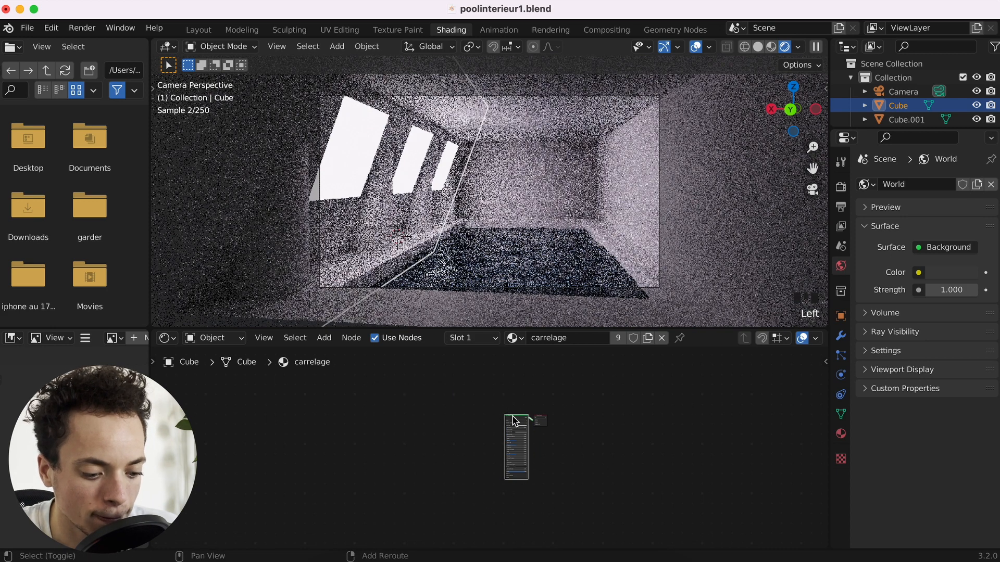
key("ctrl+shift+t")
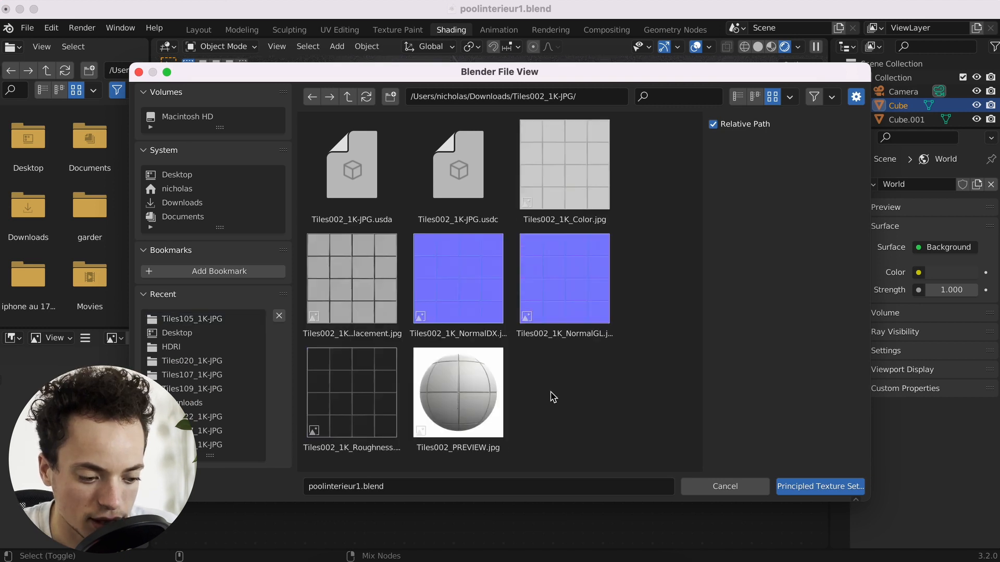
key("a")
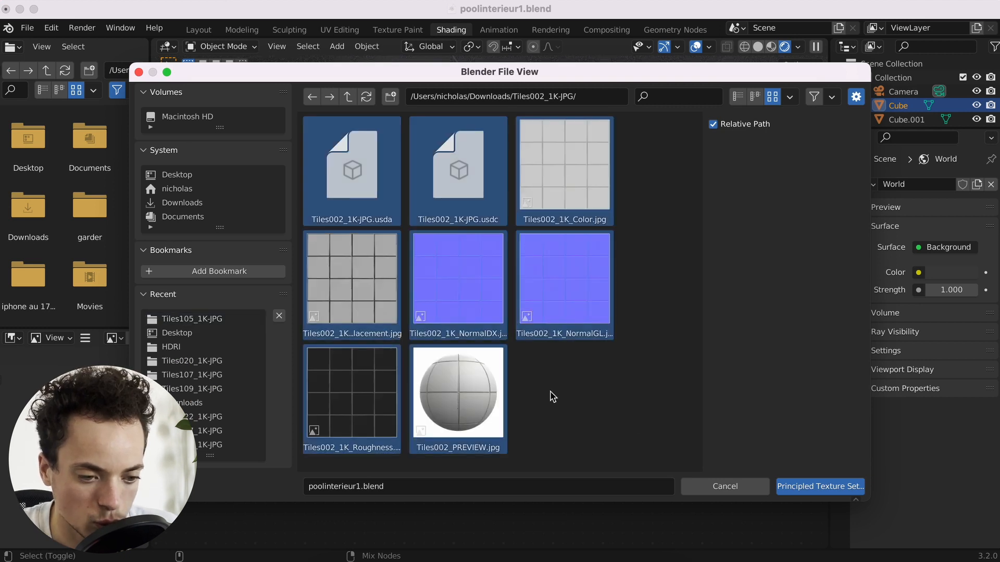
left_click(797, 487)
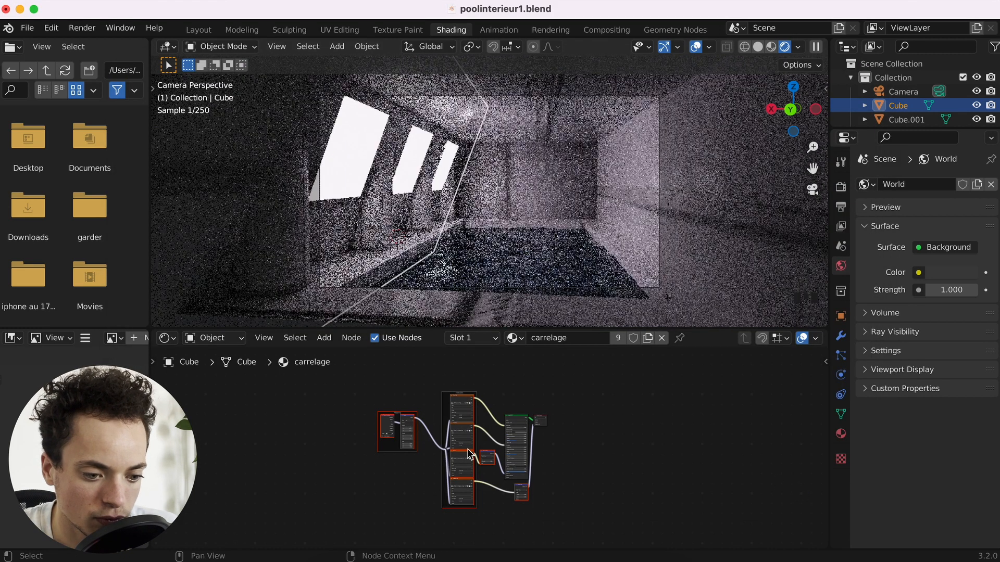
Try scales of 10 and 15 in carrelage's Mapping node, and settle on 50 for X, Y and Z.
scroll(490, 444, "up", 3)
scroll(490, 445, "down", 4)
scroll(490, 444, "left", 3)
scroll(490, 444, "down", 4, "super")
scroll(490, 444, "up", 12, "super")
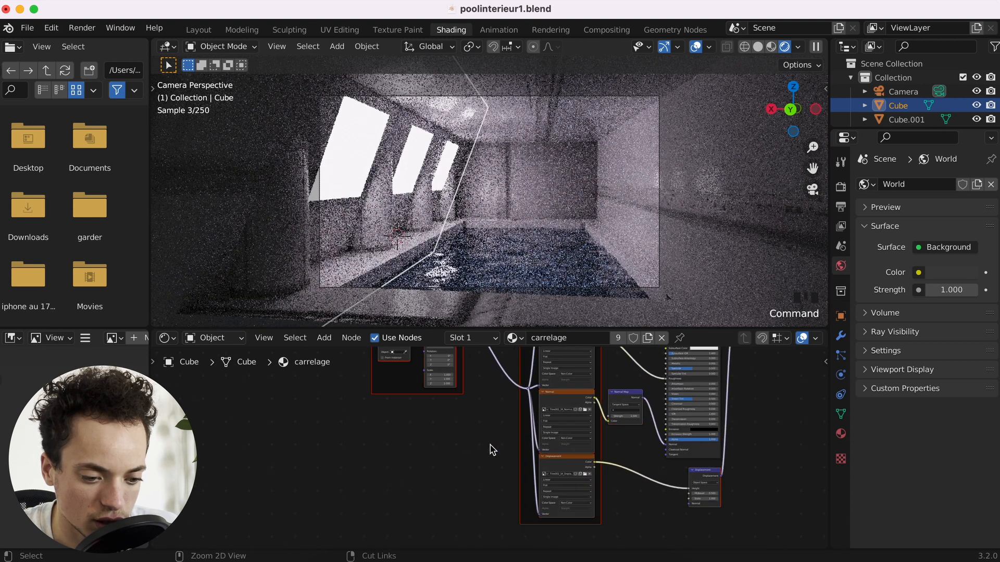
scroll(490, 446, "left", 6)
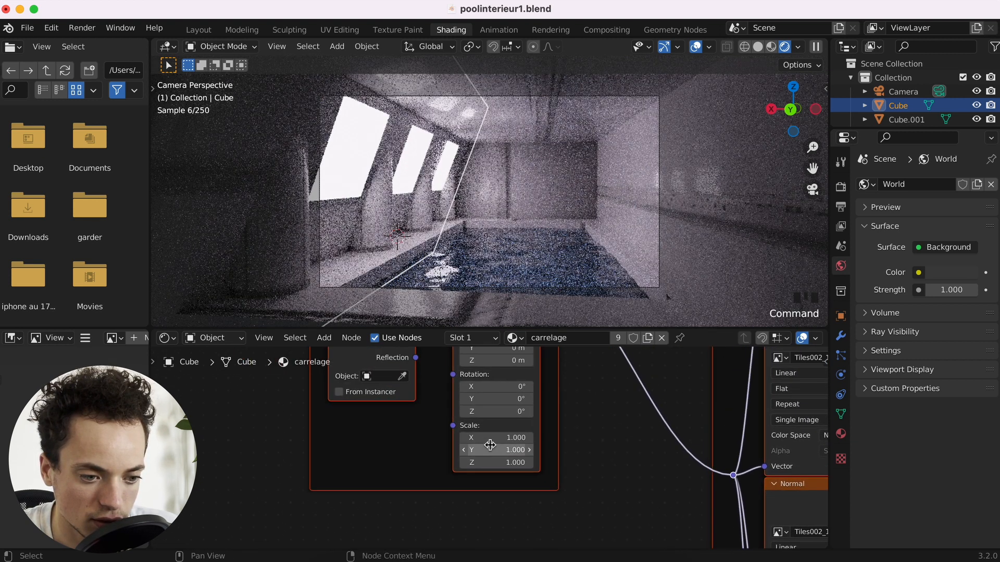
type("0")
key("Return")
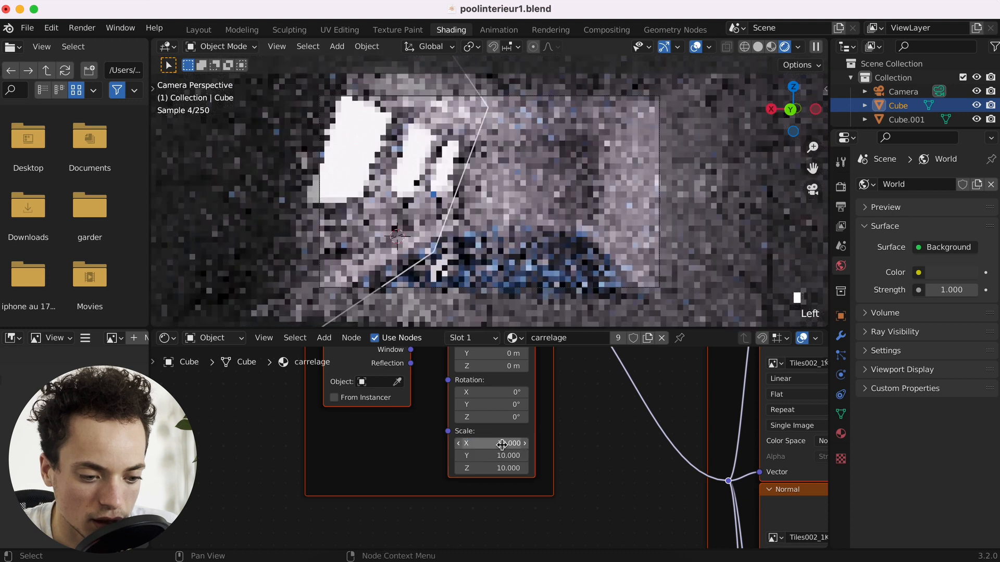
left_click_drag(496, 443, 495, 467)
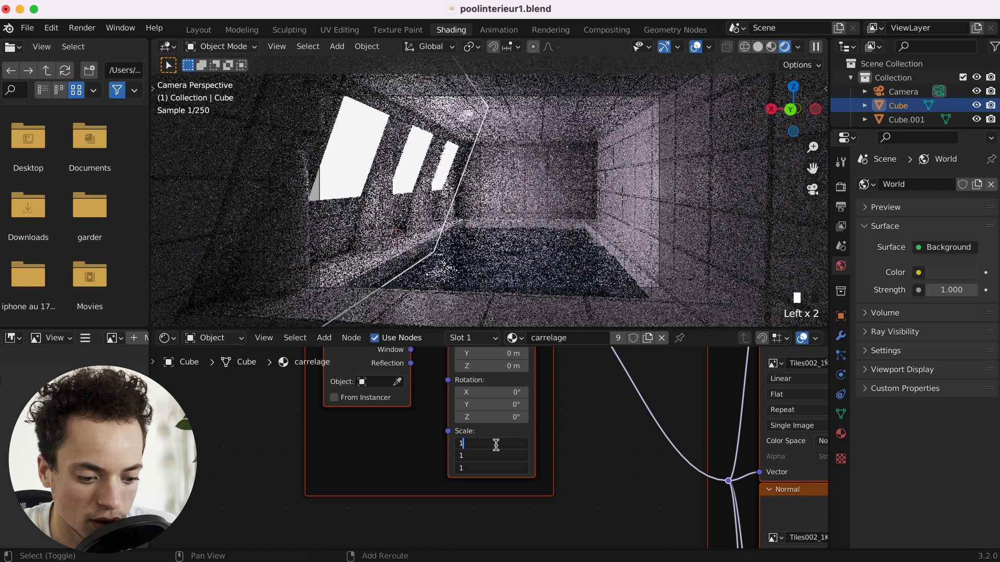
type("15")
key("Return")
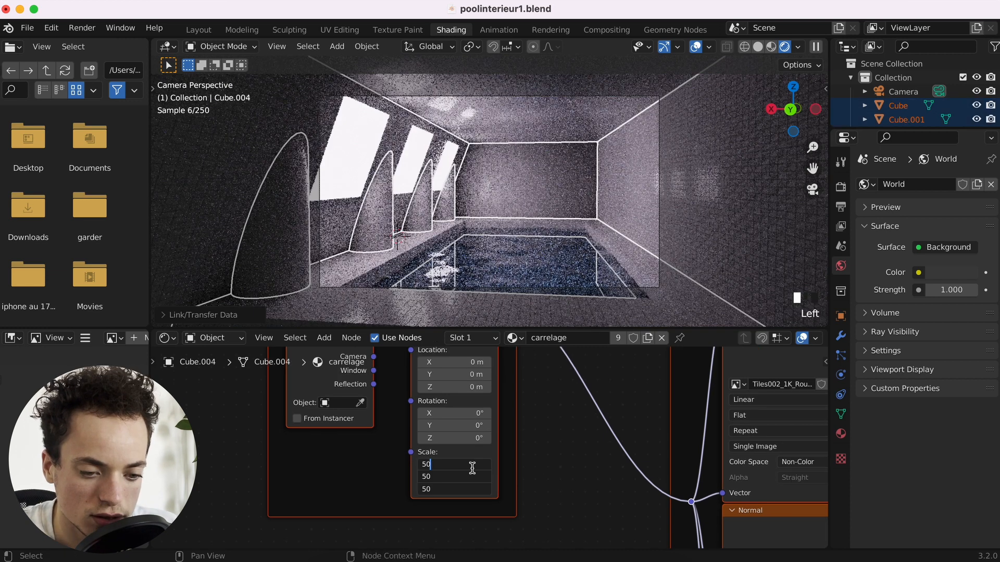
key("Return")
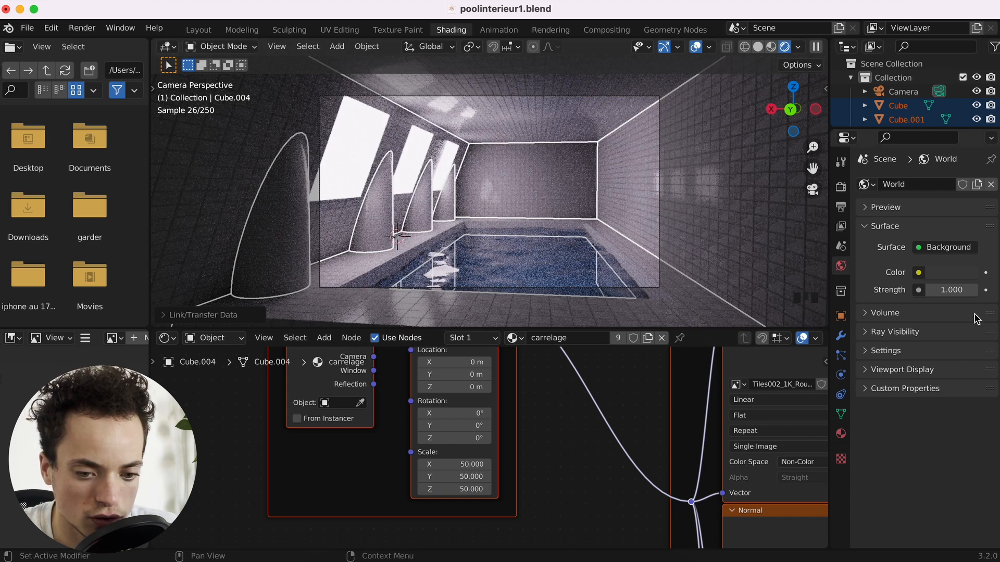
Set the window plane material's emission strength to 10, tint its colour pale green, and save the file.
left_click(347, 137)
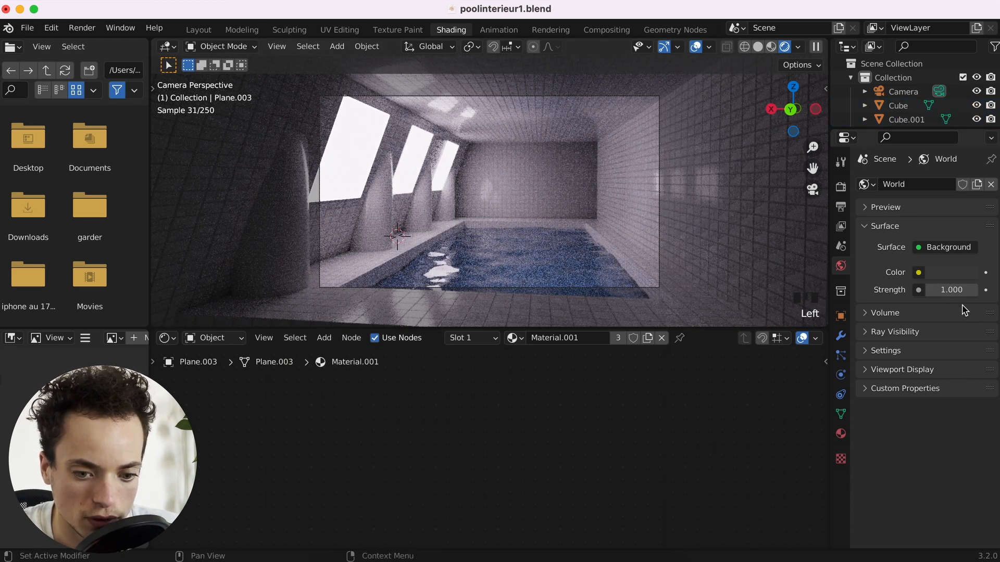
left_click(841, 433)
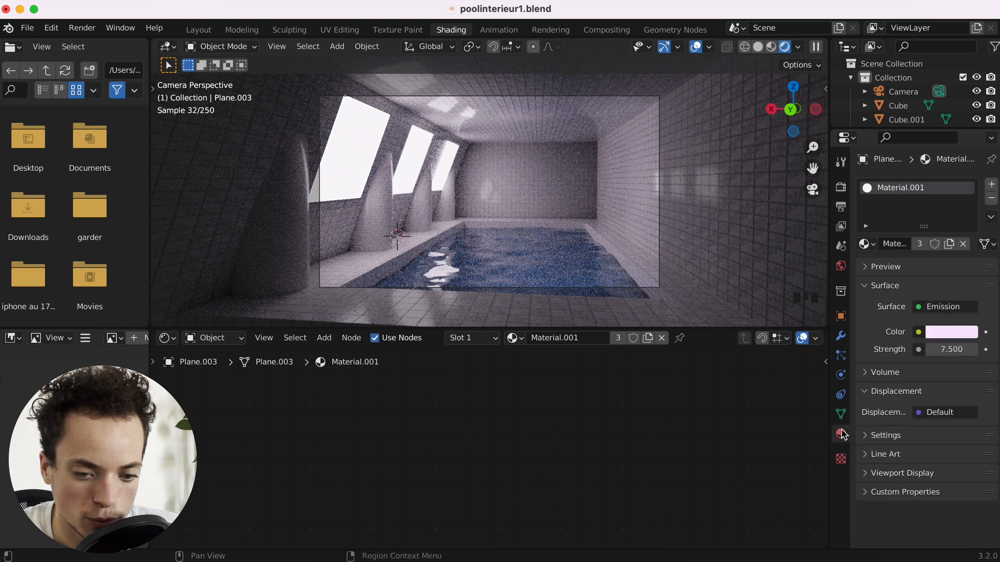
left_click(945, 348)
type("10")
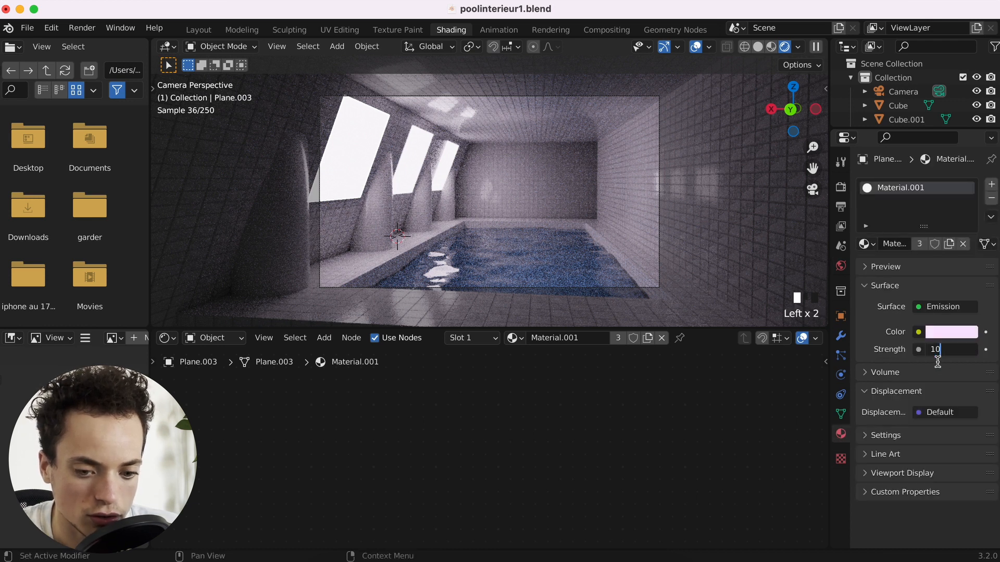
key("Return")
left_click(951, 331)
left_click_drag(920, 191, 900, 182)
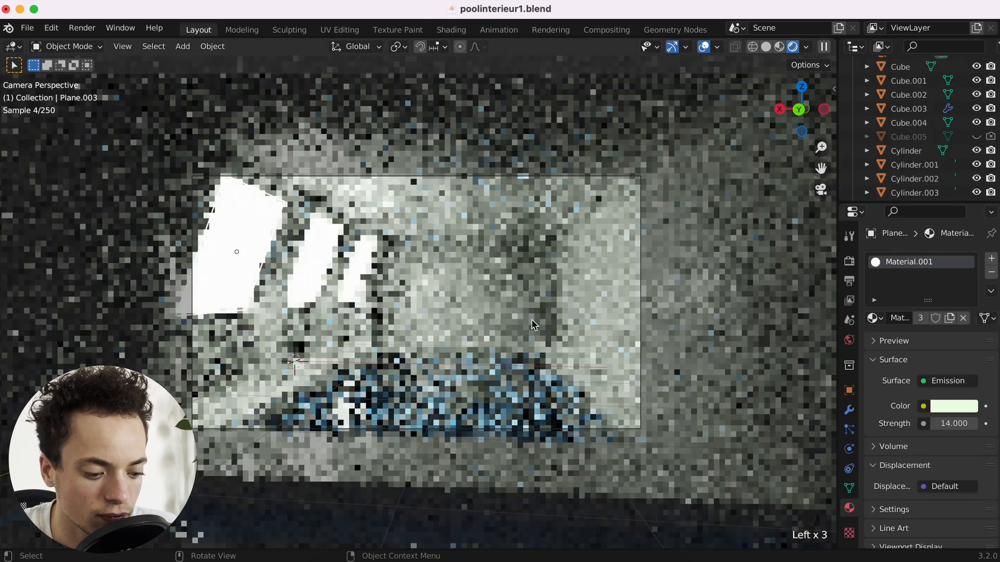
key("ctrl+s")
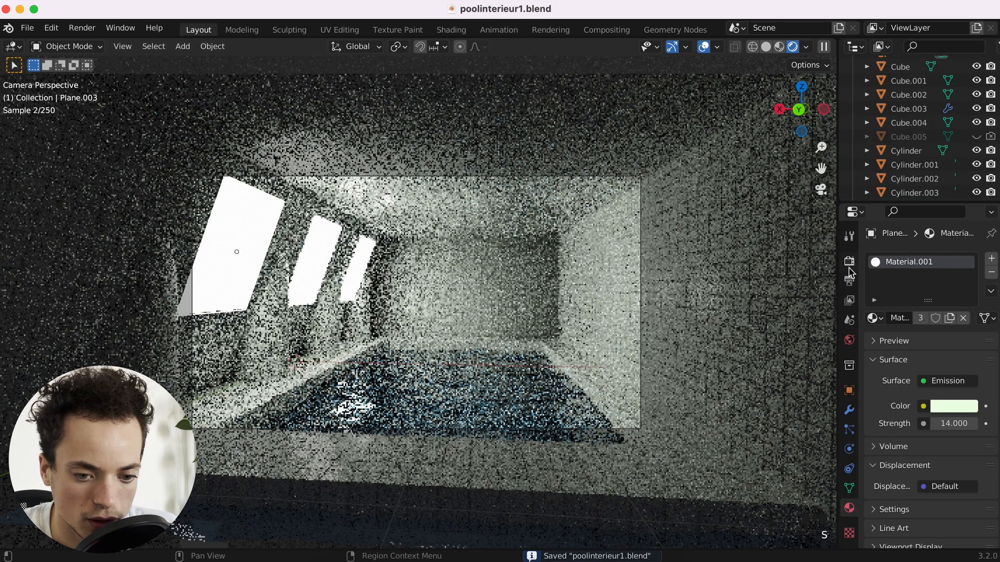
Set the Color Management look to Medium High Contrast in the render settings and save the file.
left_click(850, 262)
scroll(914, 367, "down", 15)
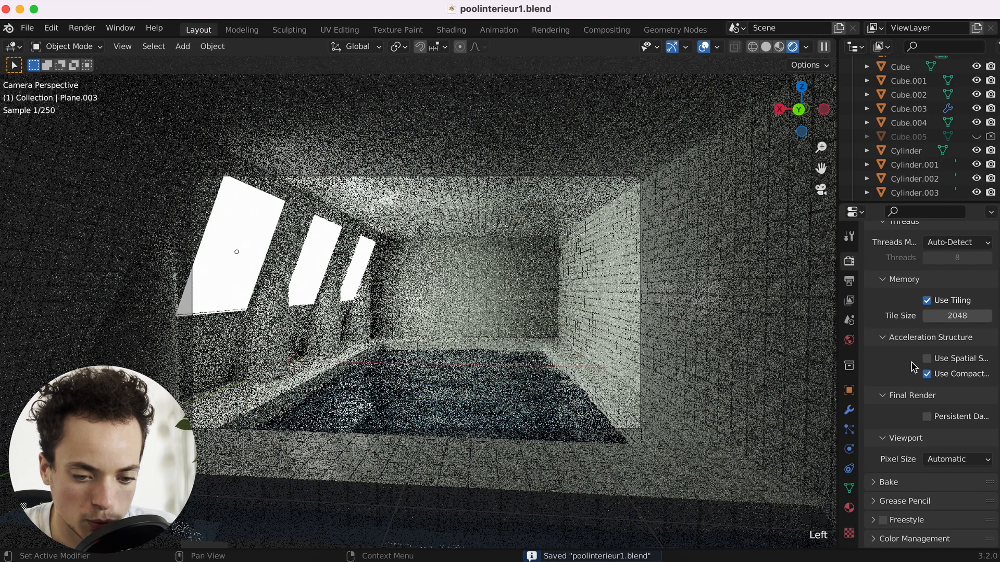
left_click(880, 540)
scroll(882, 529, "down", 5)
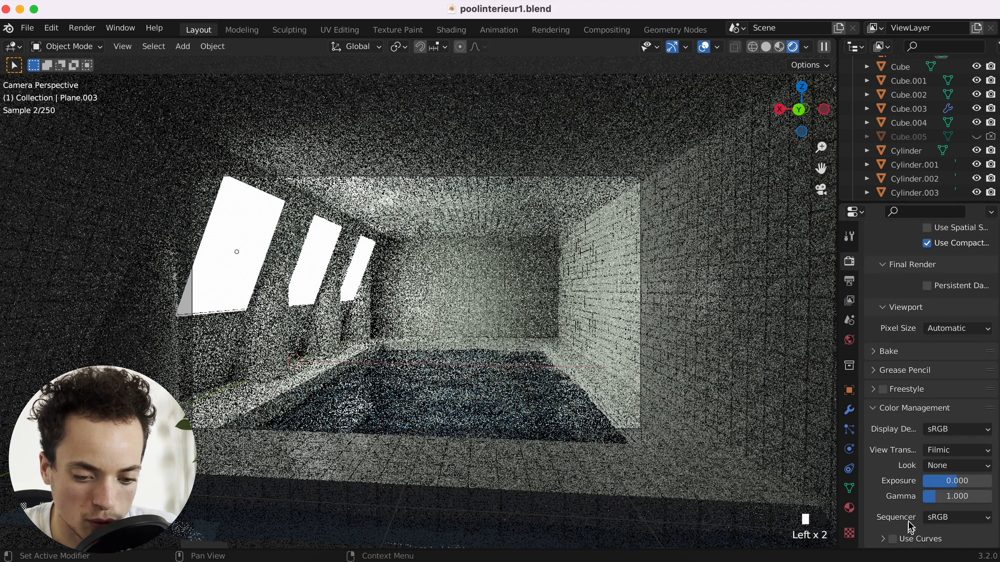
left_click(938, 466)
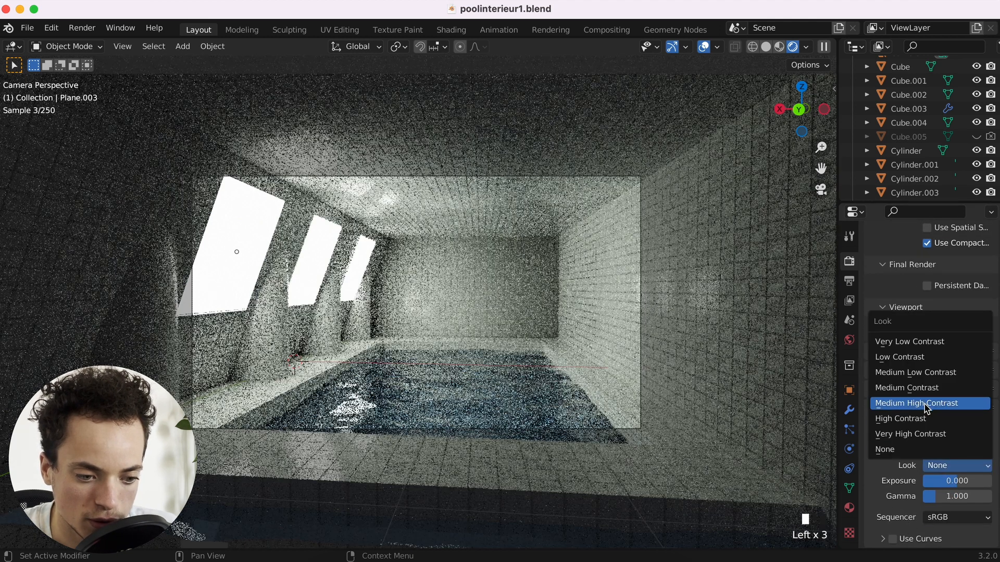
left_click(917, 403)
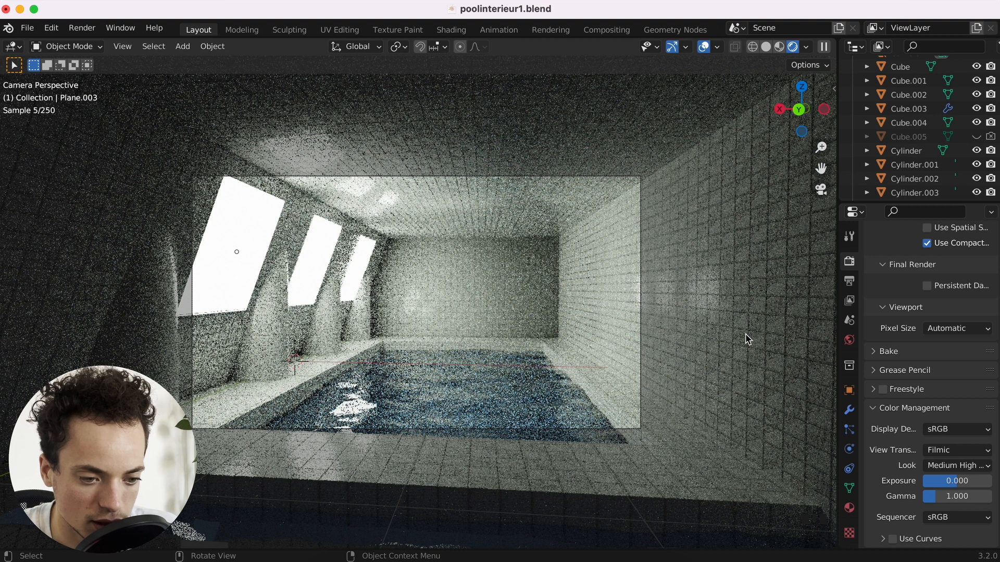
key("super+s")
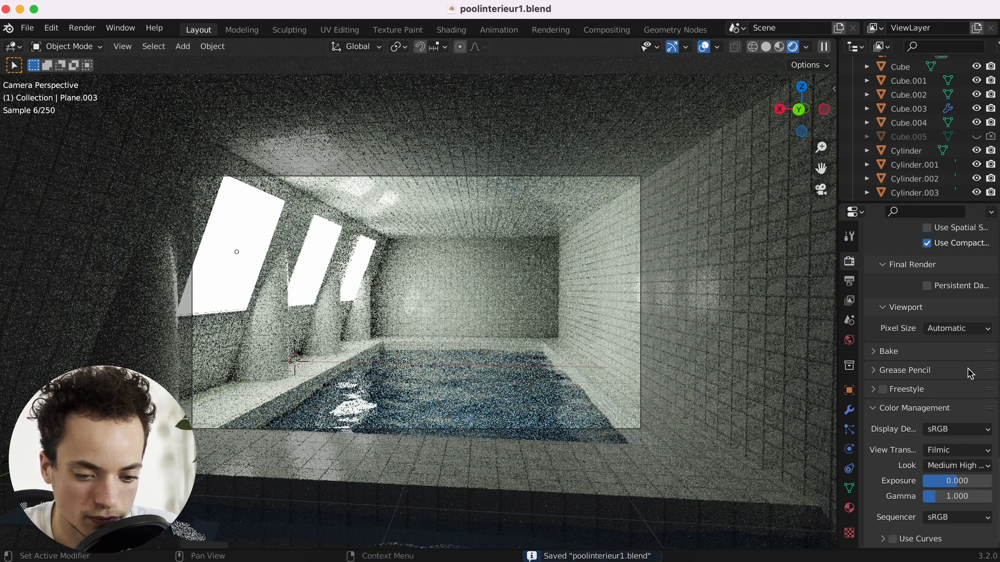
Review the viewport and render sampling settings and the light path bounces.
scroll(969, 372, "up", 6)
scroll(969, 372, "up", 15)
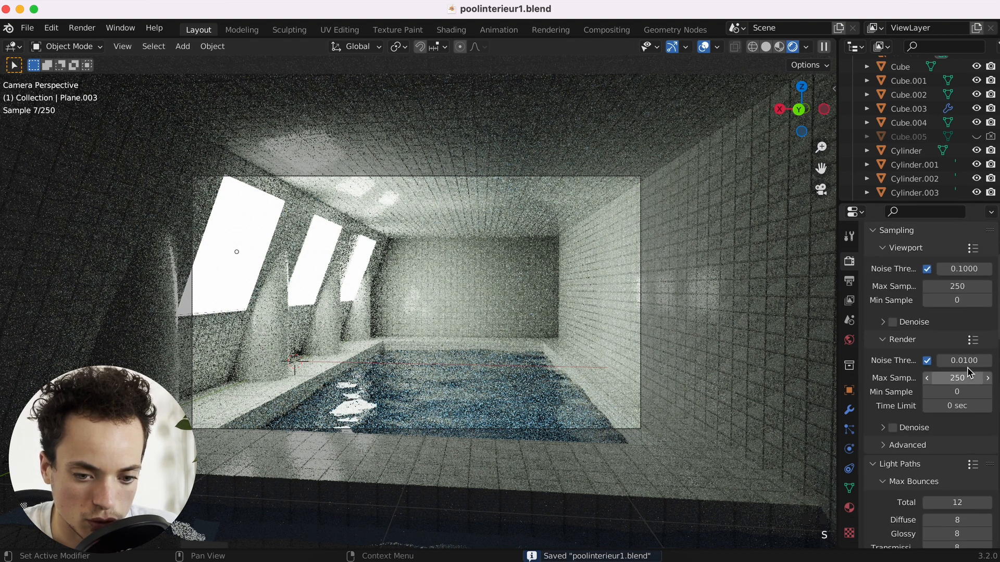
scroll(952, 281, "up", 2)
scroll(955, 286, "down", 5)
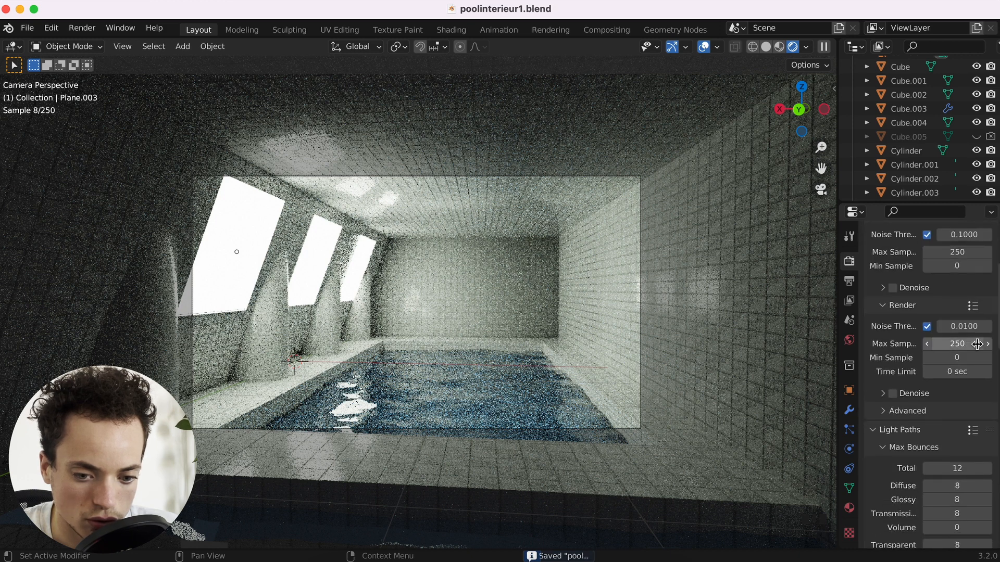
scroll(957, 465, "down", 1)
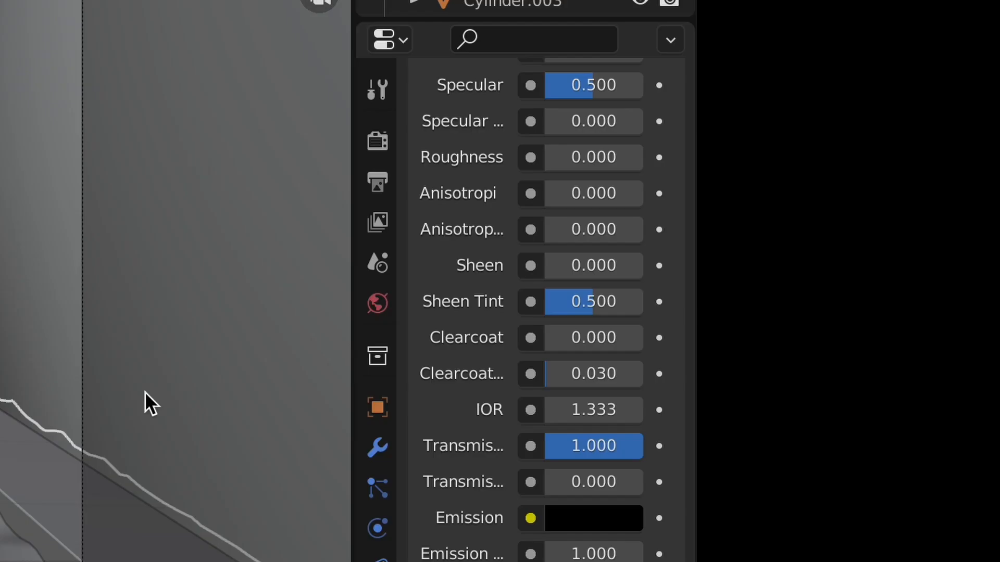
Review the water material's roughness, transmission and other surface settings, and open its IOR value for editing.
scroll(550, 225, "up", 15)
scroll(551, 224, "down", 12)
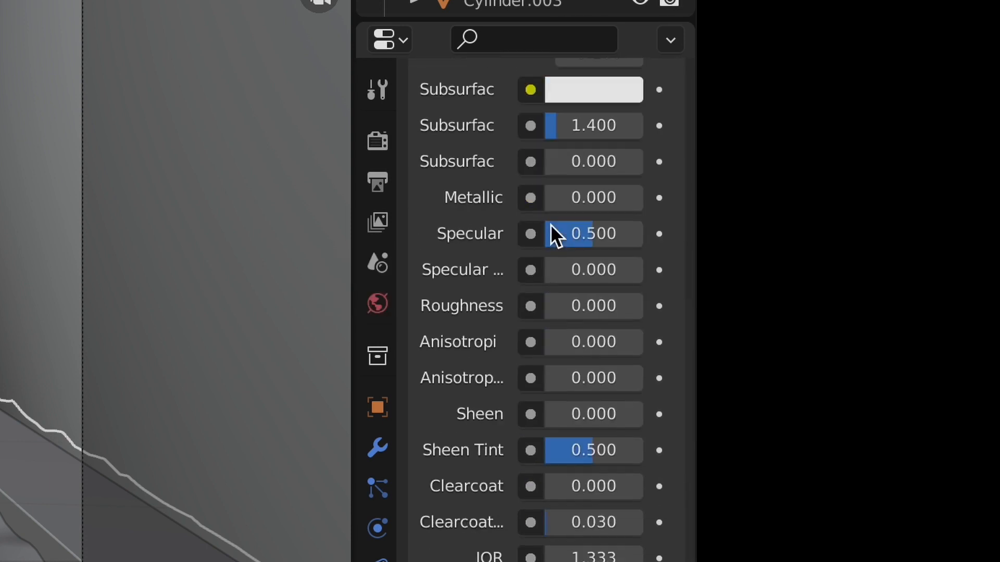
scroll(551, 224, "down", 10)
scroll(551, 224, "up", 3)
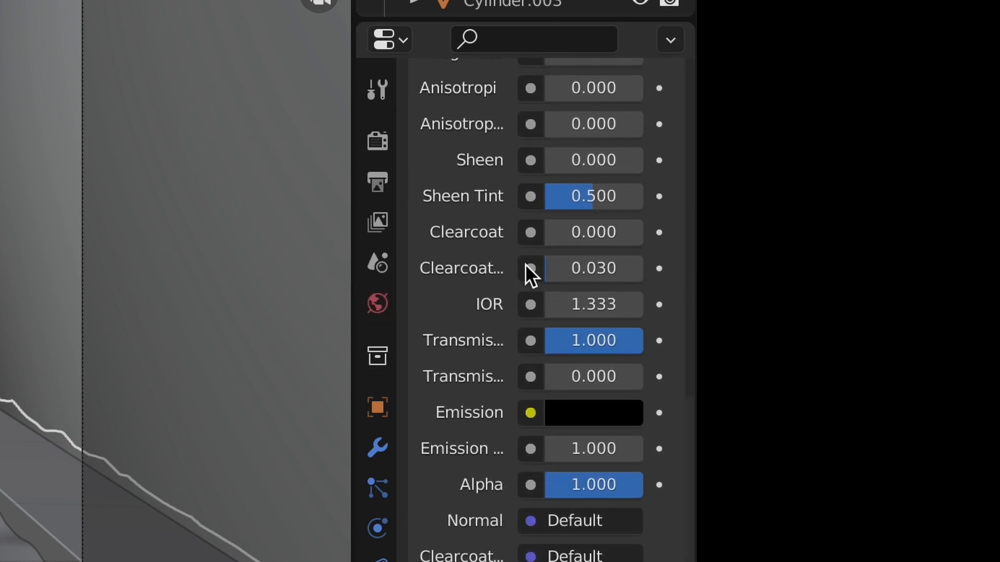
left_click(604, 306)
left_click(616, 305)
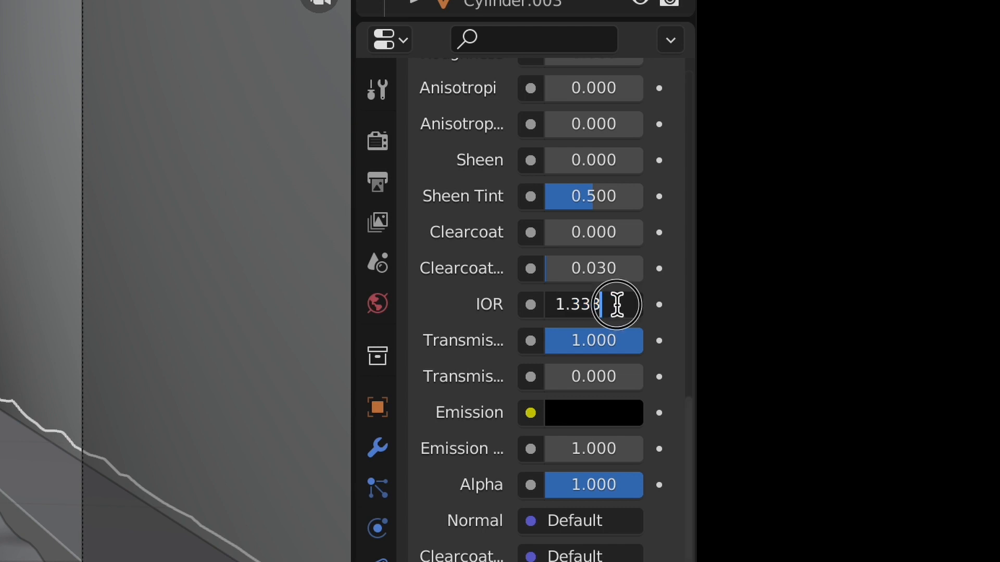
left_click(451, 305)
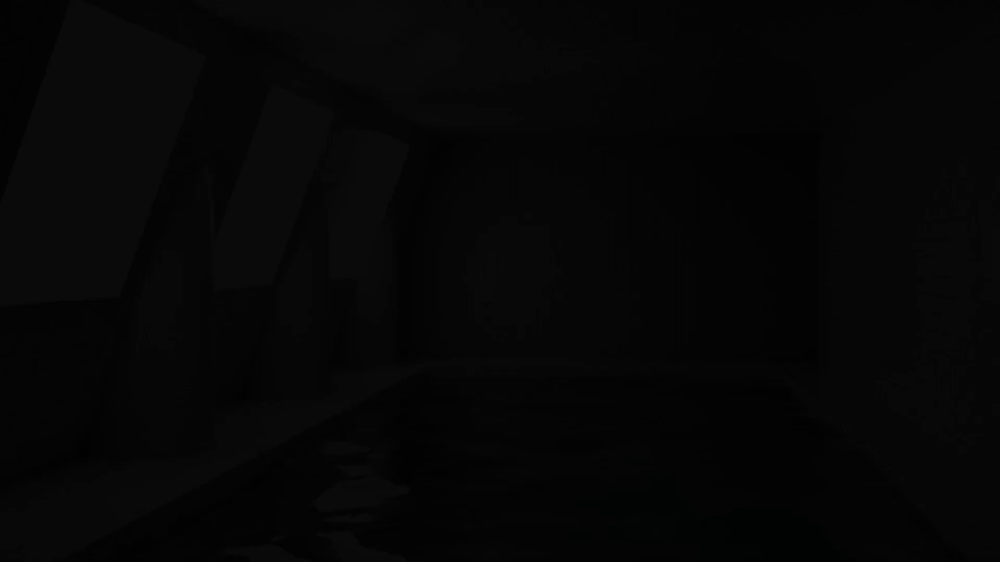